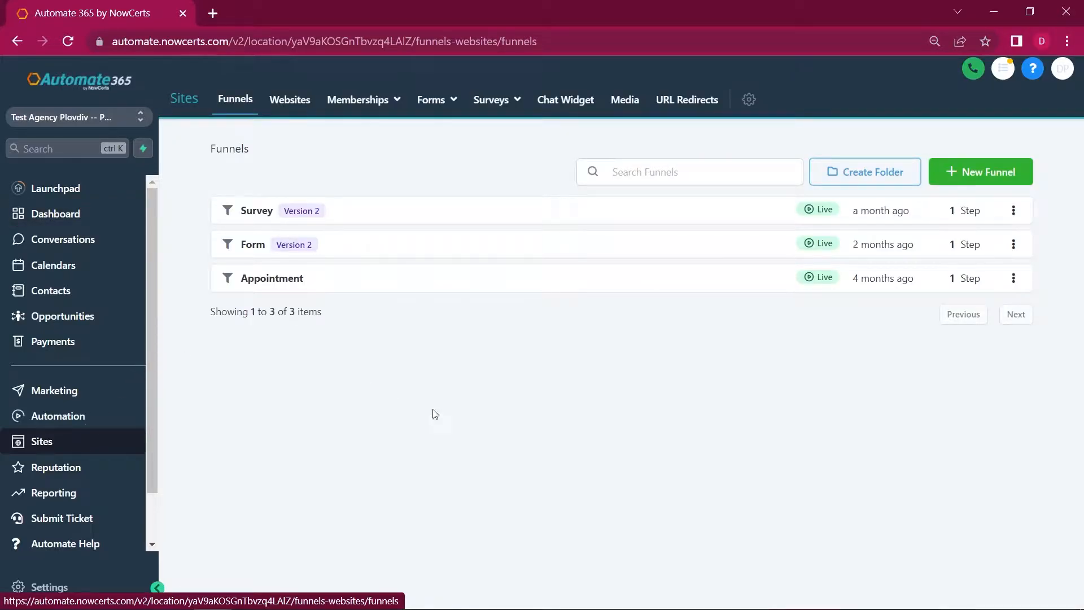
Create a new funnel named "Tutorial"
{"action": "left_click", "coordinate": [990, 175]}
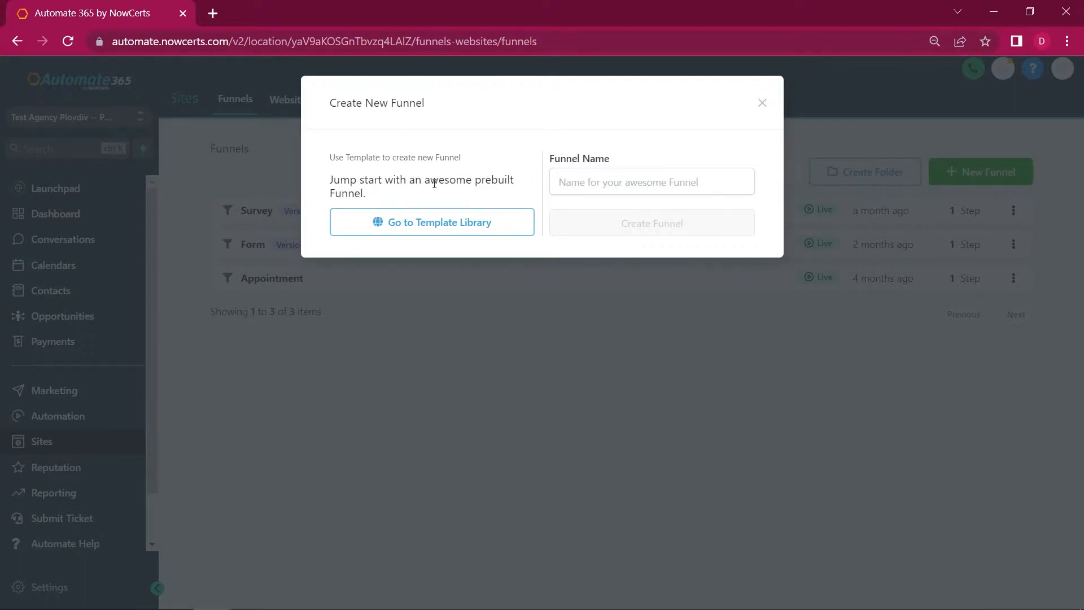
{"action": "left_click", "coordinate": [622, 170]}
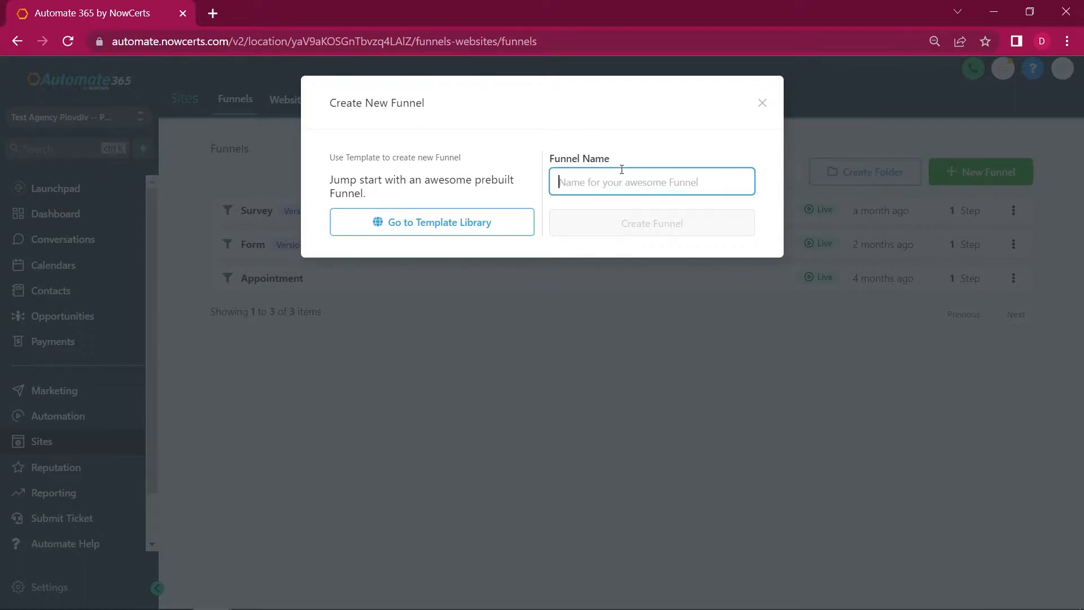
{"action": "type", "text": "Tutorial"}
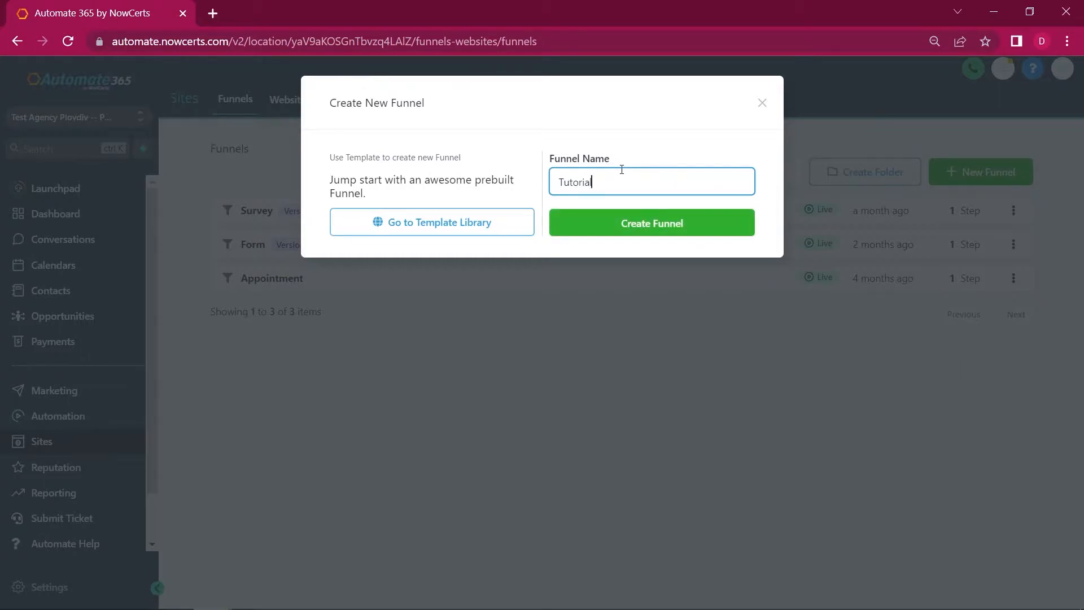
{"action": "left_click", "coordinate": [631, 222]}
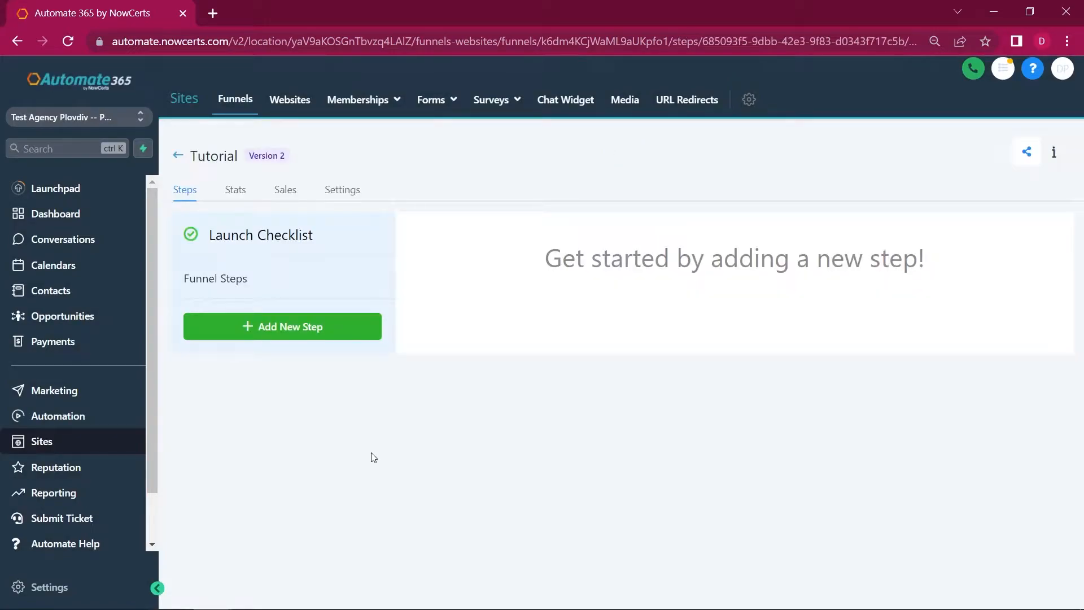
Add a funnel step named "Page 1" with the path "page-1"
{"action": "left_click", "coordinate": [319, 332]}
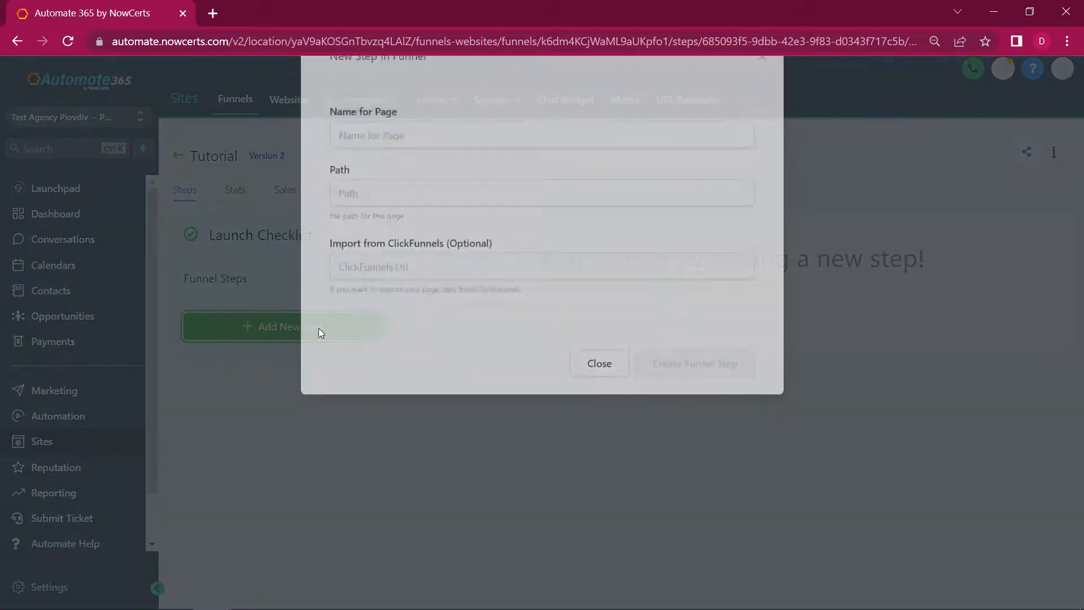
{"action": "left_click", "coordinate": [436, 188]}
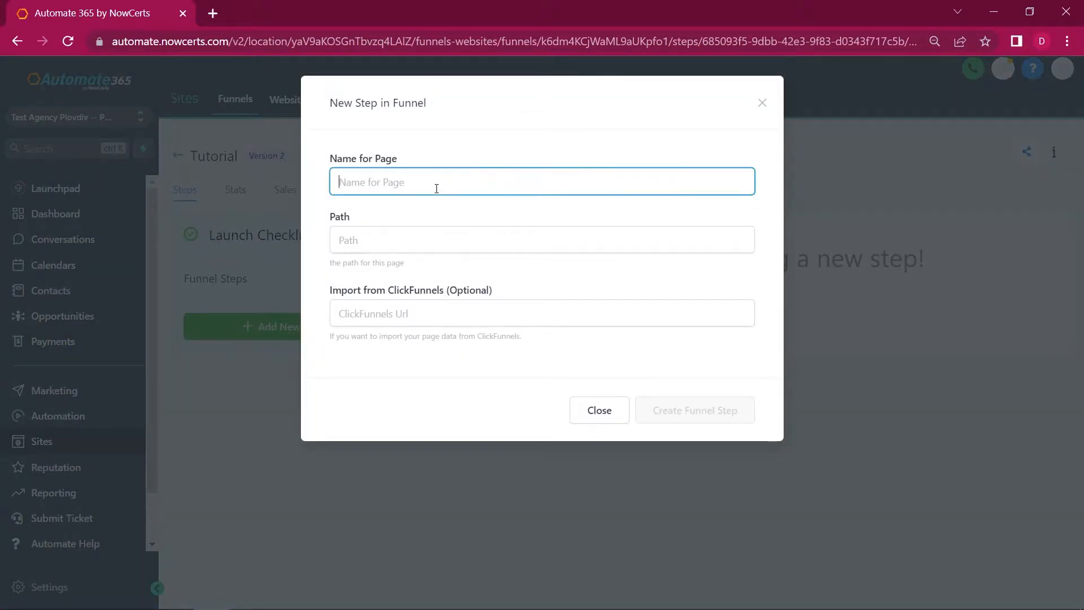
{"action": "type", "text": "Page 1"}
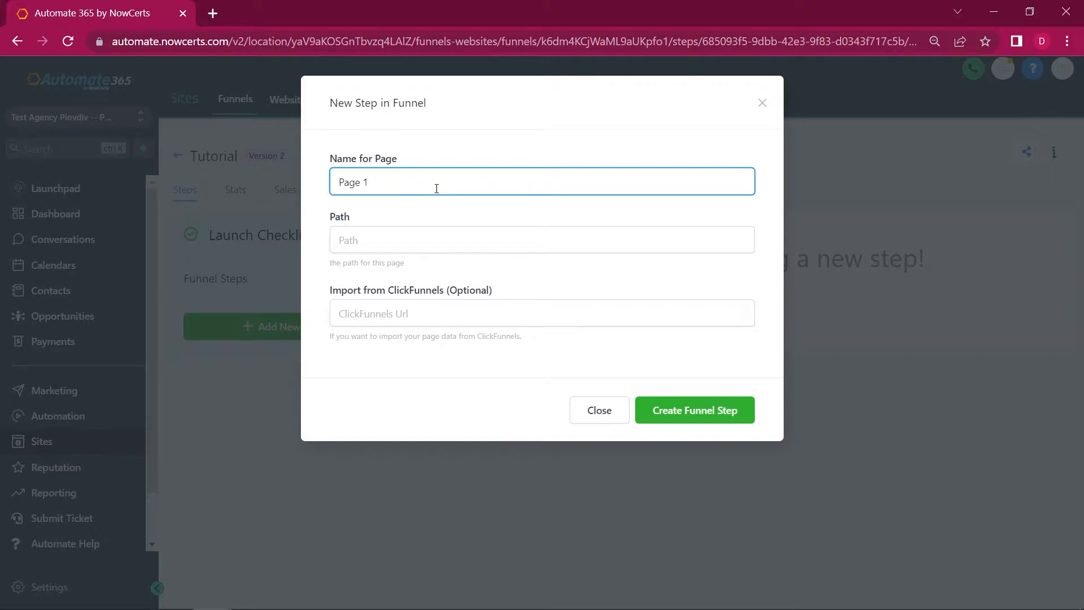
{"action": "left_click", "coordinate": [415, 237]}
{"action": "type", "text": "page-1"}
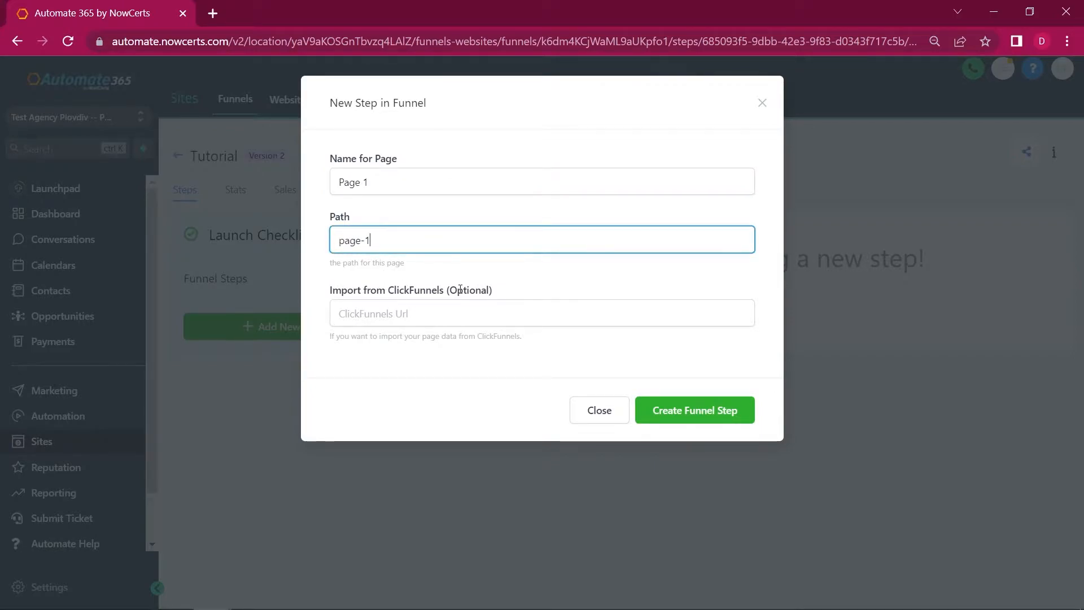
{"action": "left_click", "coordinate": [701, 408]}
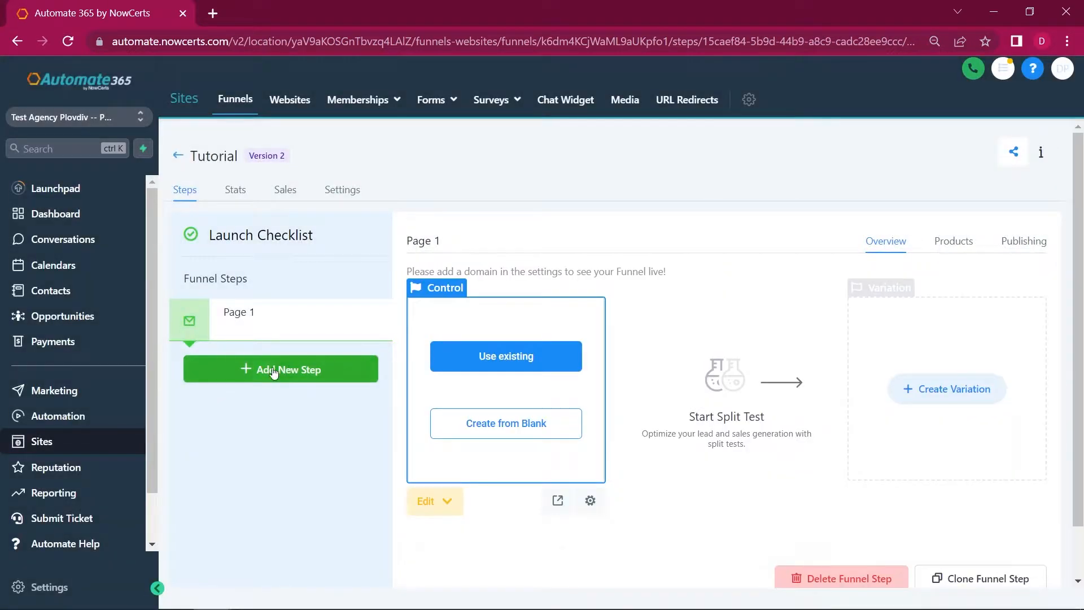
Add a second funnel step named "Thank you / Page 2" with the path "page-2"
{"action": "left_click", "coordinate": [268, 370]}
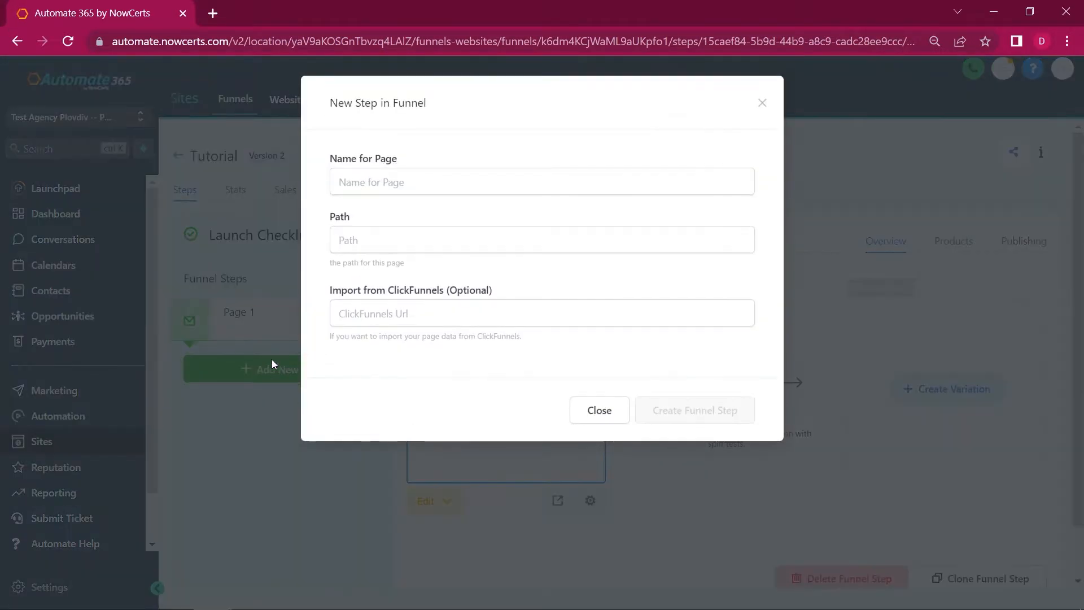
{"action": "left_click", "coordinate": [423, 188]}
{"action": "type", "text": "Th"}
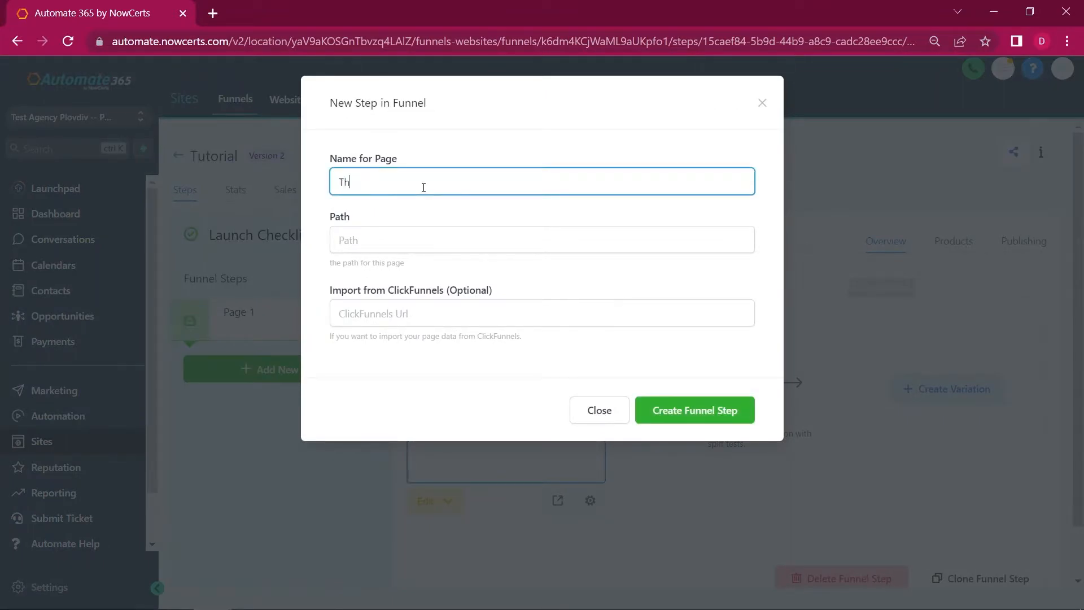
{"action": "type", "text": "ank you / Page 2"}
{"action": "left_click", "coordinate": [428, 245]}
{"action": "type", "text": "page-2"}
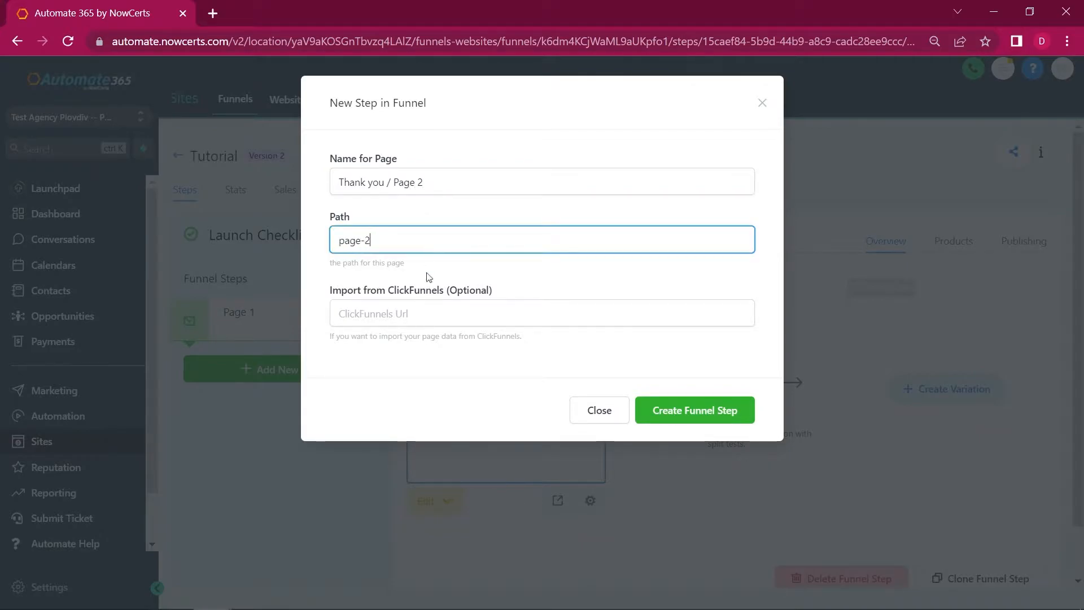
{"action": "left_click", "coordinate": [695, 411]}
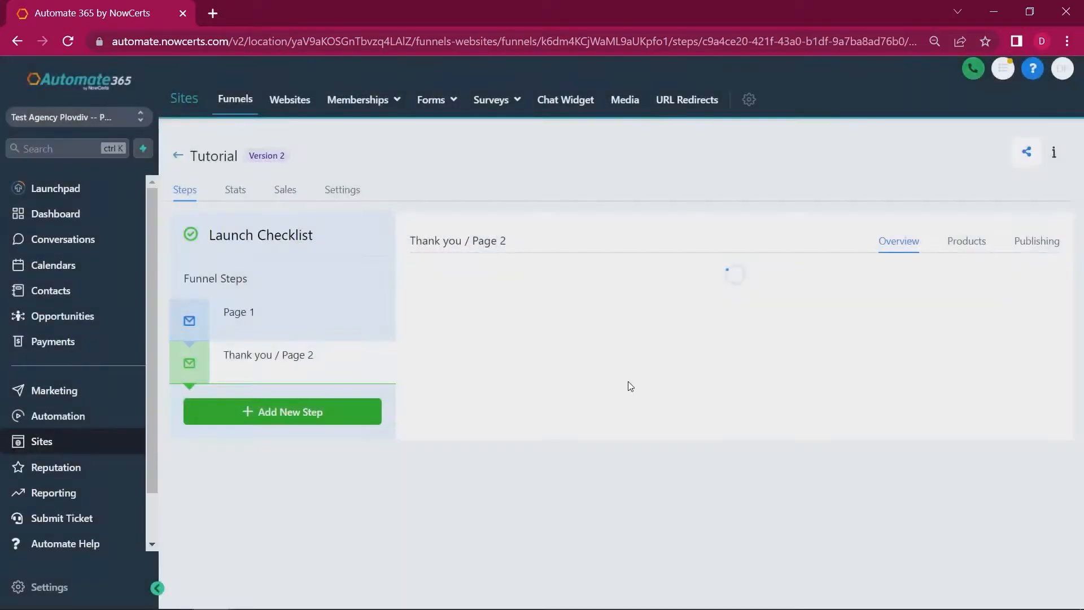
{"action": "mouse_move", "coordinate": [249, 358]}
{"action": "left_mouse_down"}
{"action": "mouse_move", "coordinate": [252, 315]}
{"action": "mouse_move", "coordinate": [257, 357]}
{"action": "left_mouse_up"}
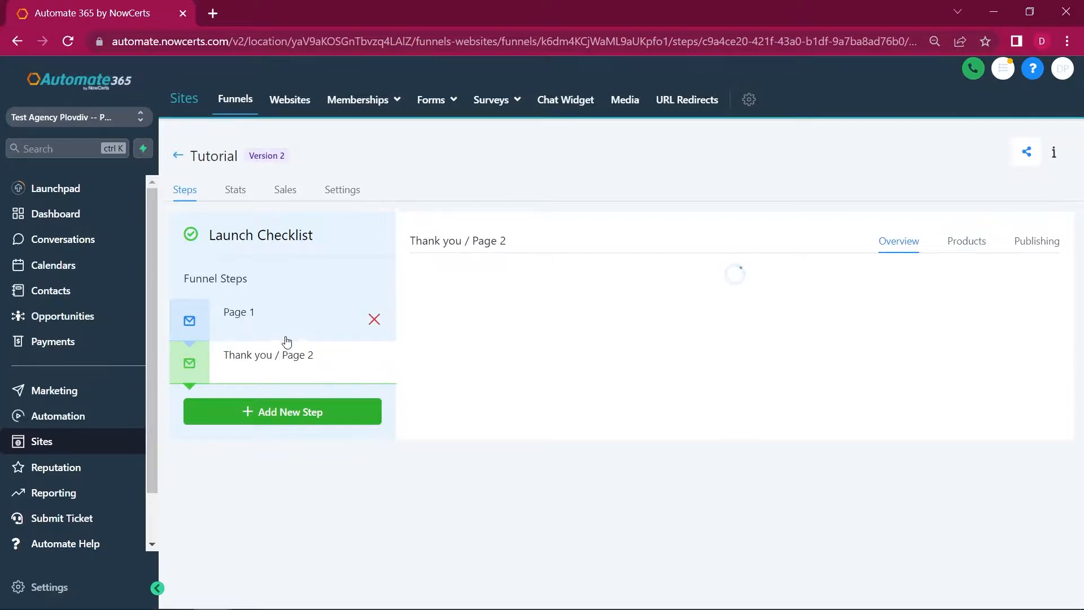
Create Page 1 from blank in the funnel builder and place a full width section on the page
{"action": "left_click", "coordinate": [288, 321]}
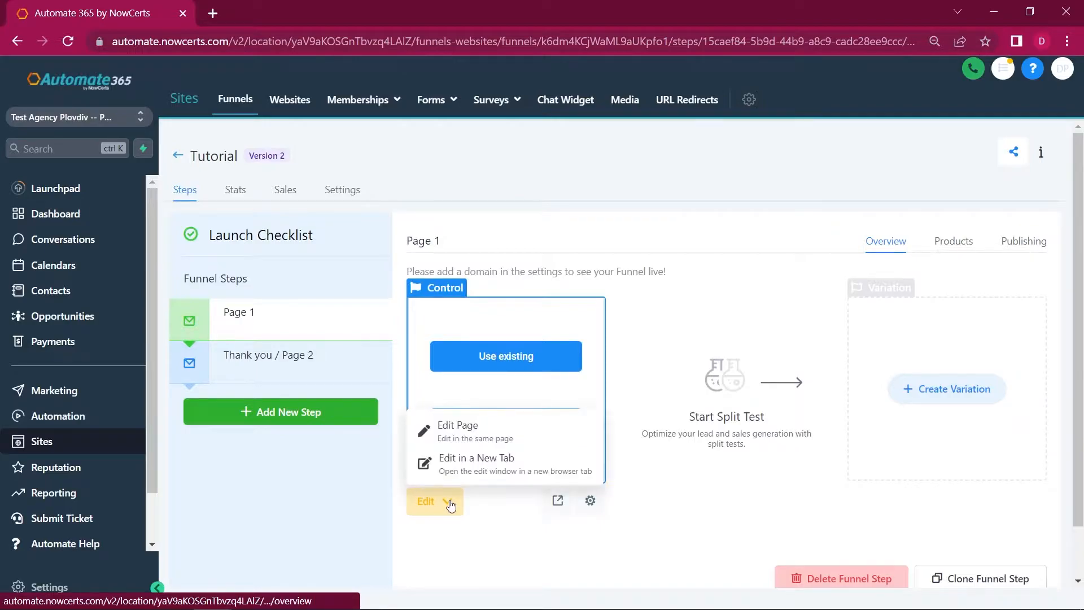
{"action": "left_click", "coordinate": [507, 424]}
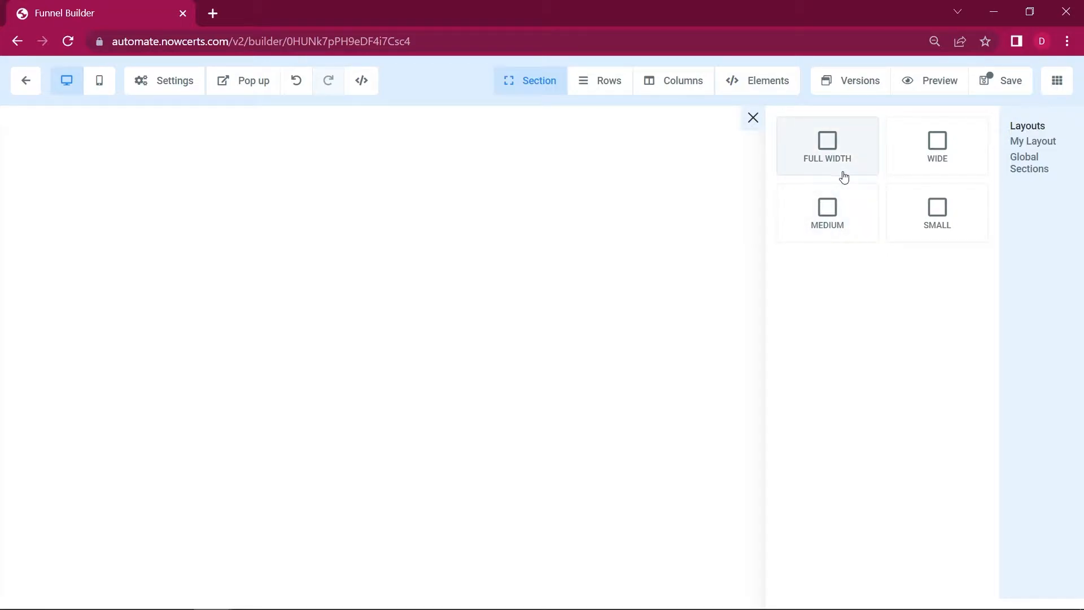
{"action": "left_click_drag", "start_coordinate": [832, 149], "coordinate": [554, 143]}
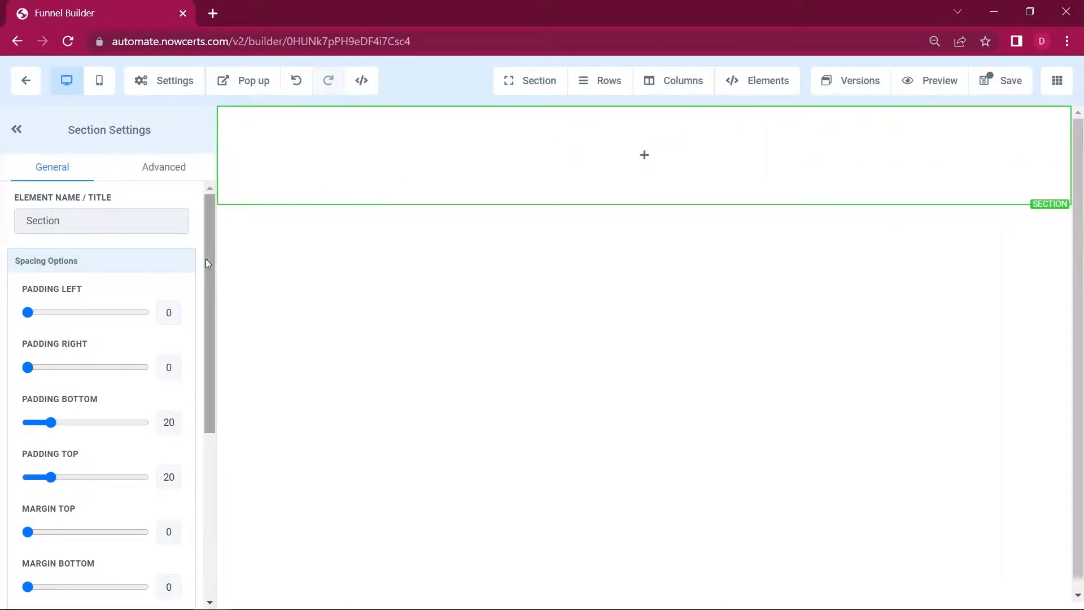
Set the section's background color to light blue
{"action": "left_click_drag", "start_coordinate": [210, 263], "coordinate": [211, 325]}
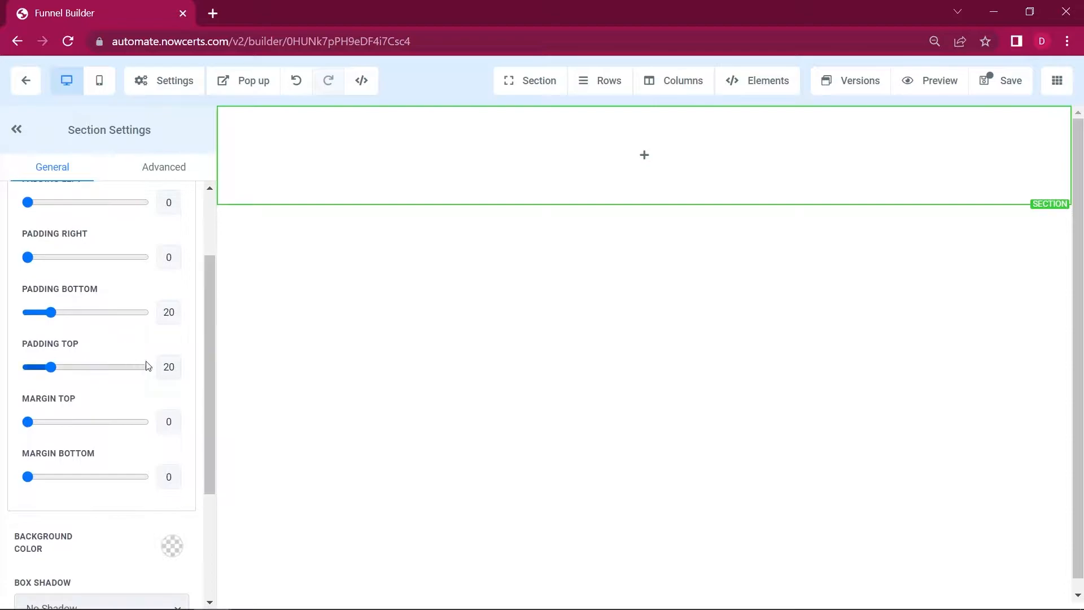
{"action": "left_click_drag", "start_coordinate": [209, 362], "coordinate": [220, 499]}
{"action": "left_click", "coordinate": [172, 364]}
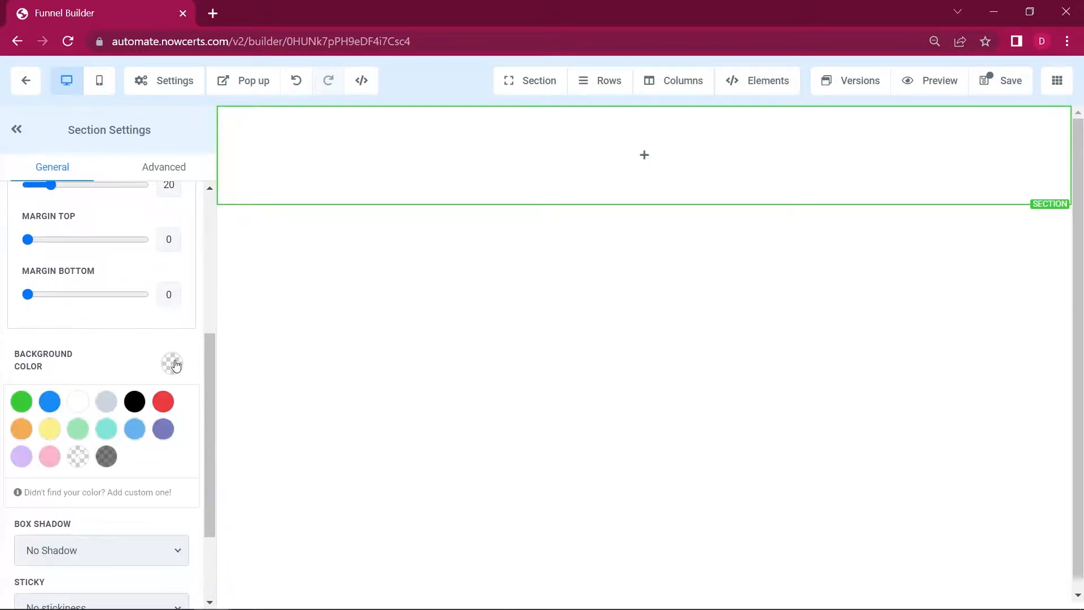
{"action": "left_click", "coordinate": [136, 429]}
Give the section a 30% Drop Shadow and make it stick to top on scroll
{"action": "left_click_drag", "start_coordinate": [212, 445], "coordinate": [215, 537]}
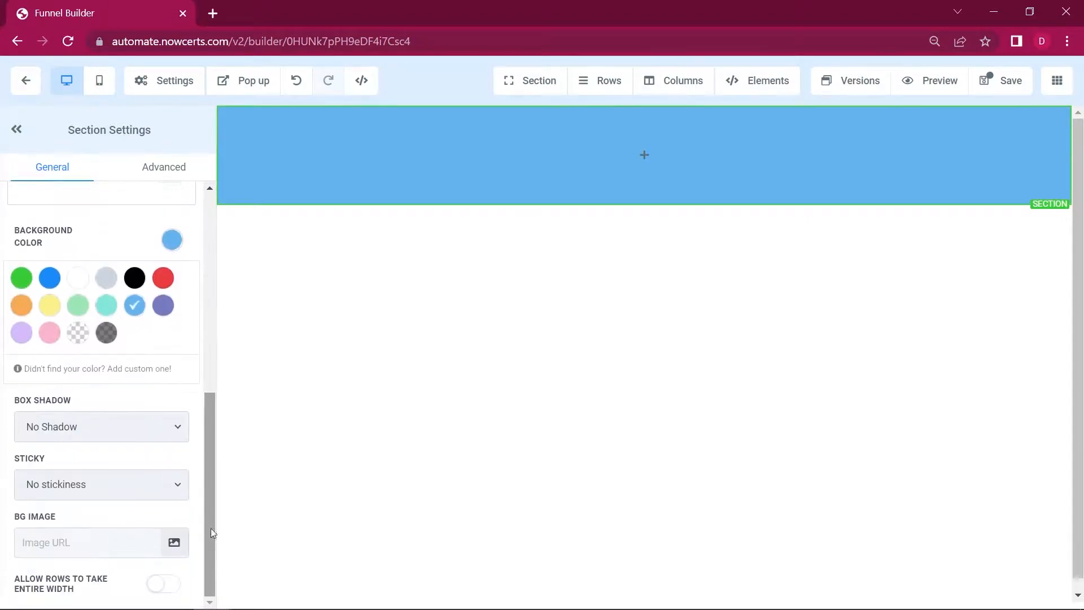
{"action": "left_click", "coordinate": [166, 436]}
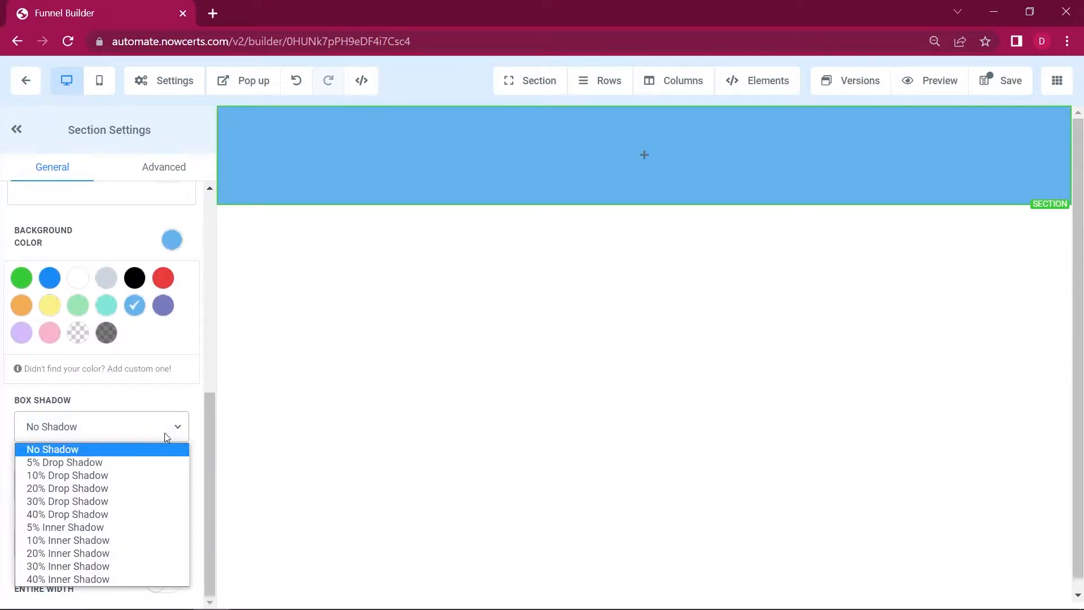
{"action": "left_click", "coordinate": [77, 502]}
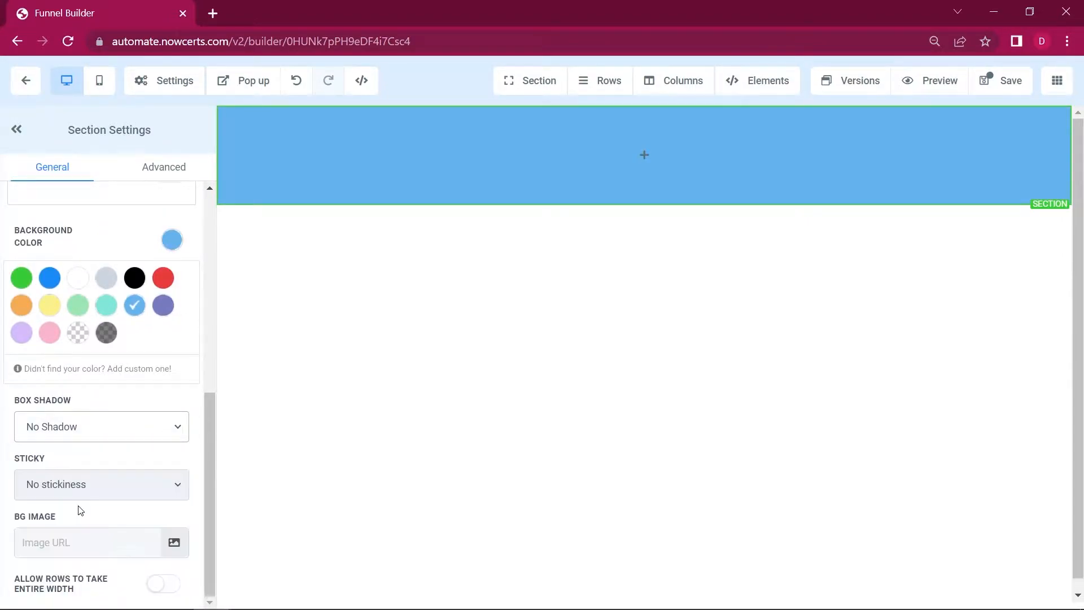
{"action": "left_click", "coordinate": [166, 493]}
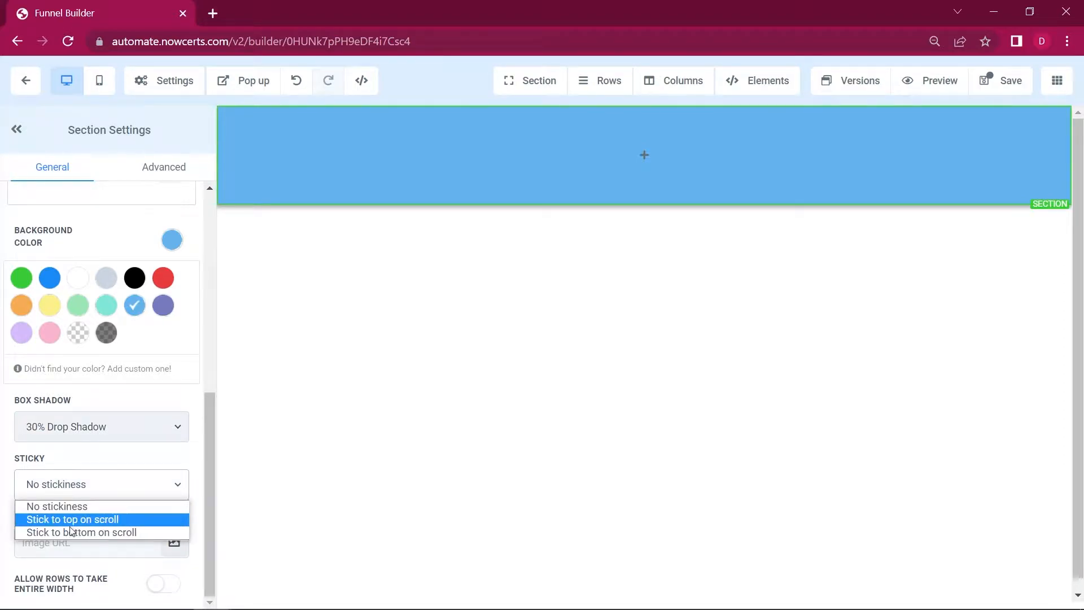
{"action": "left_click", "coordinate": [99, 523]}
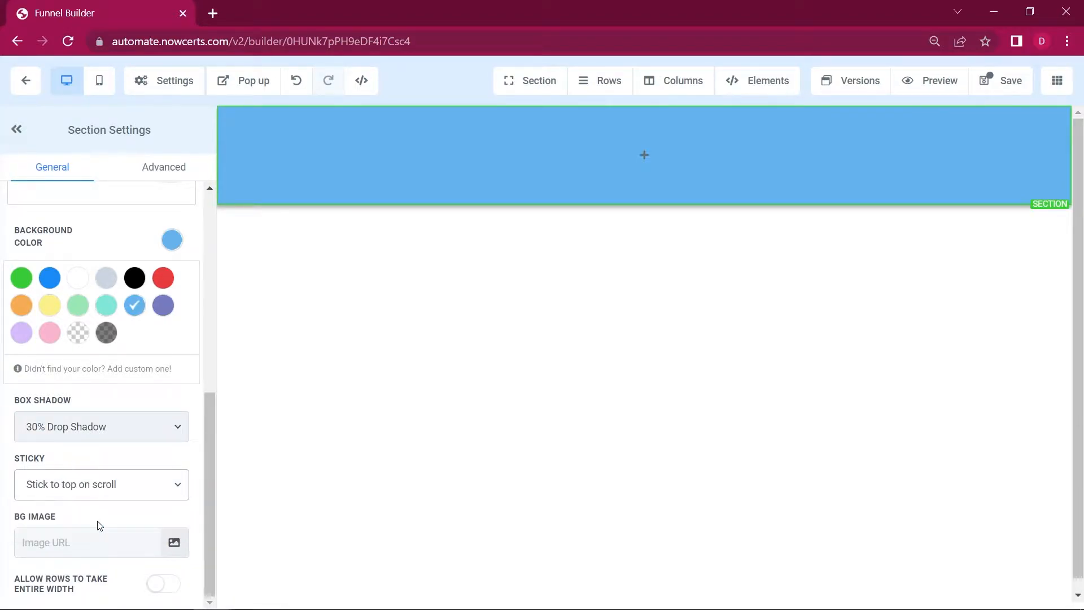
Set the tree photo from the media library as the section's background image with Light Fade opacity
{"action": "left_click", "coordinate": [176, 552]}
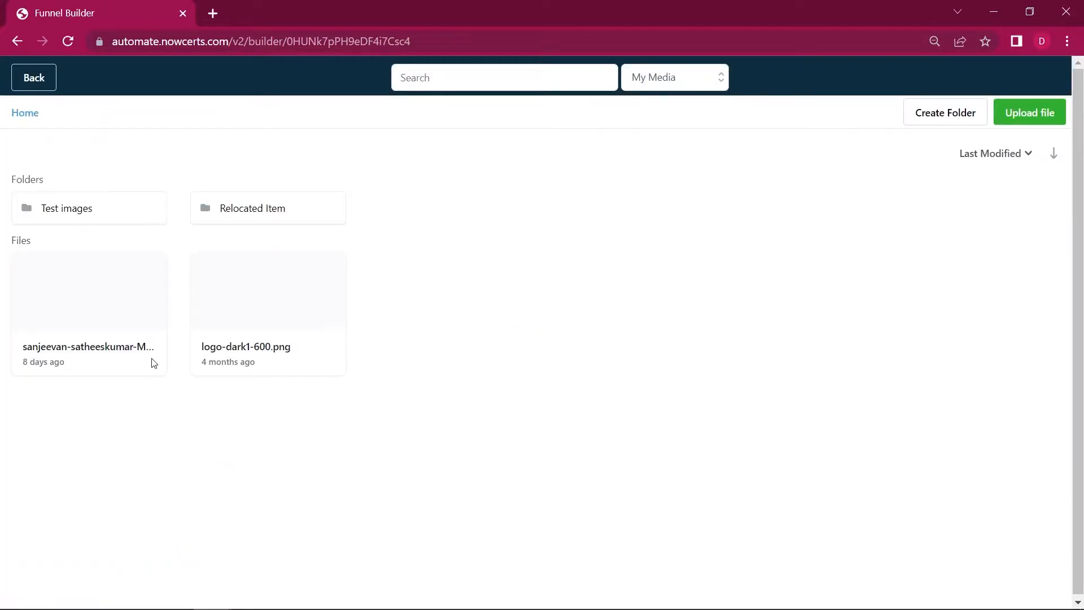
{"action": "left_click", "coordinate": [117, 298]}
{"action": "left_click_drag", "start_coordinate": [211, 385], "coordinate": [213, 452]}
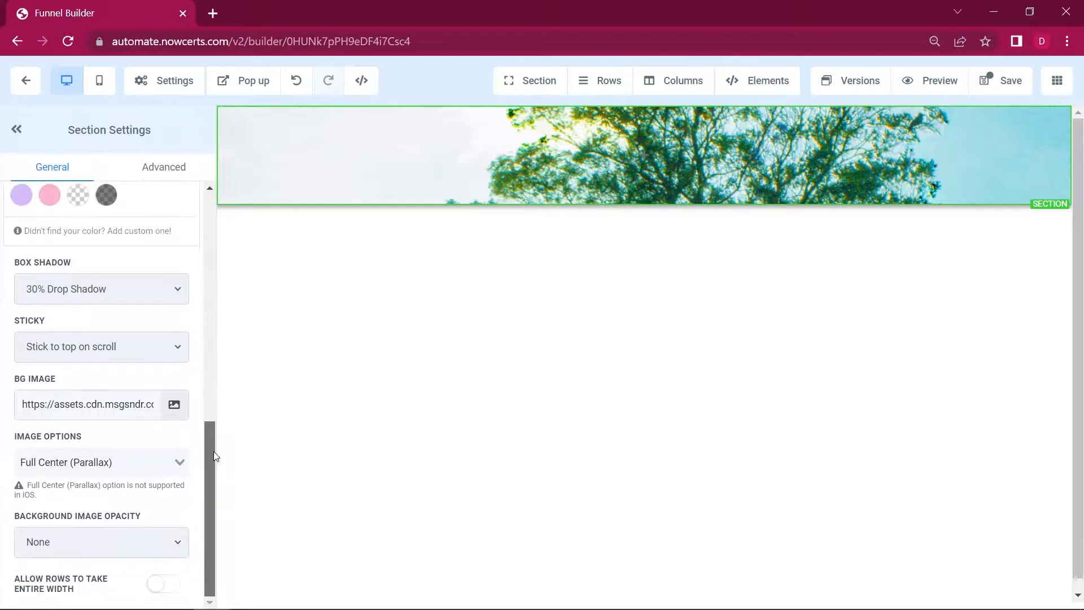
{"action": "left_click", "coordinate": [167, 545]}
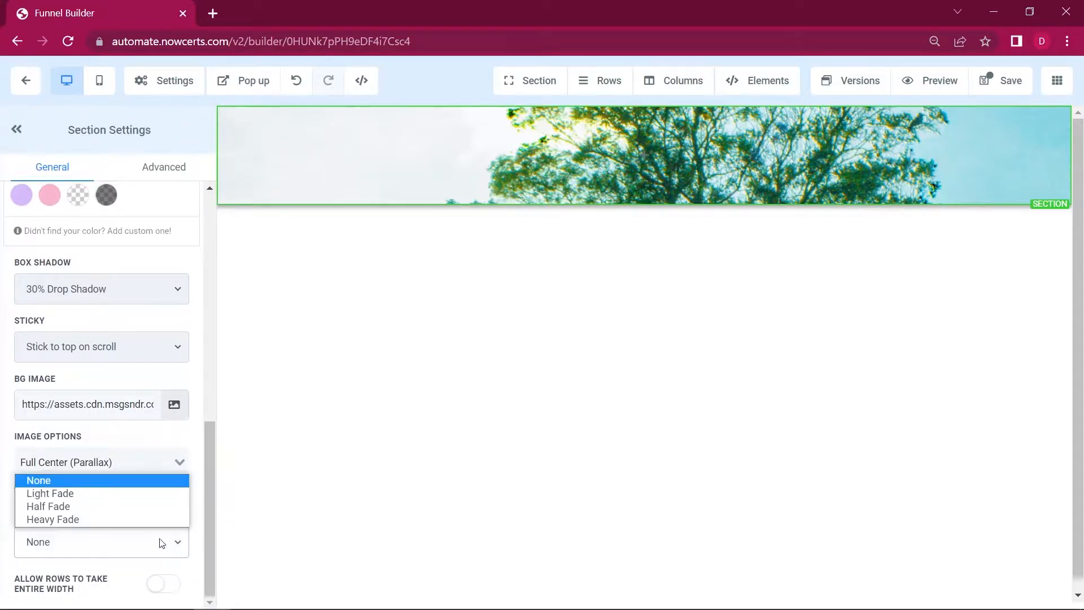
{"action": "left_click", "coordinate": [79, 495]}
Set the section's background color to red
{"action": "left_click_drag", "start_coordinate": [218, 479], "coordinate": [210, 392]}
{"action": "left_click", "coordinate": [167, 347]}
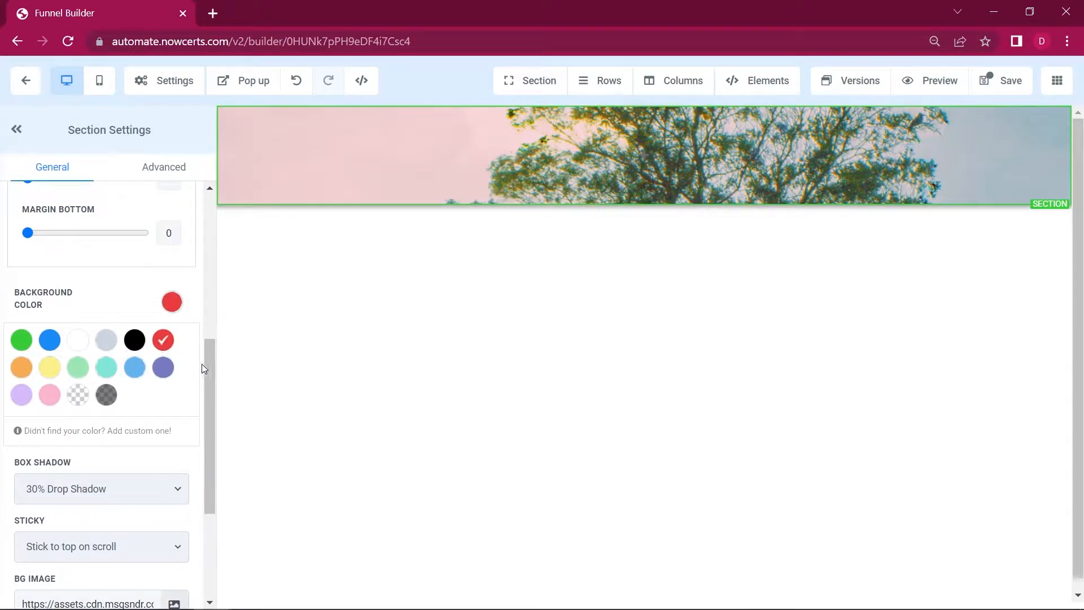
{"action": "left_click_drag", "start_coordinate": [209, 363], "coordinate": [212, 337]}
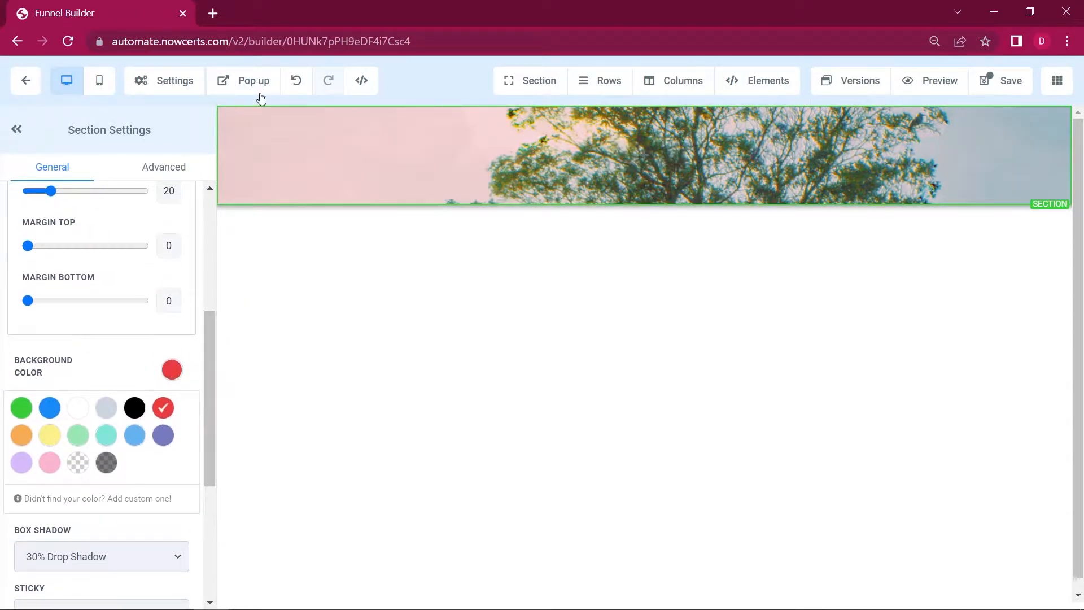
Apply a Full Border to the section and set its border style to Dotted
{"action": "left_click", "coordinate": [157, 169]}
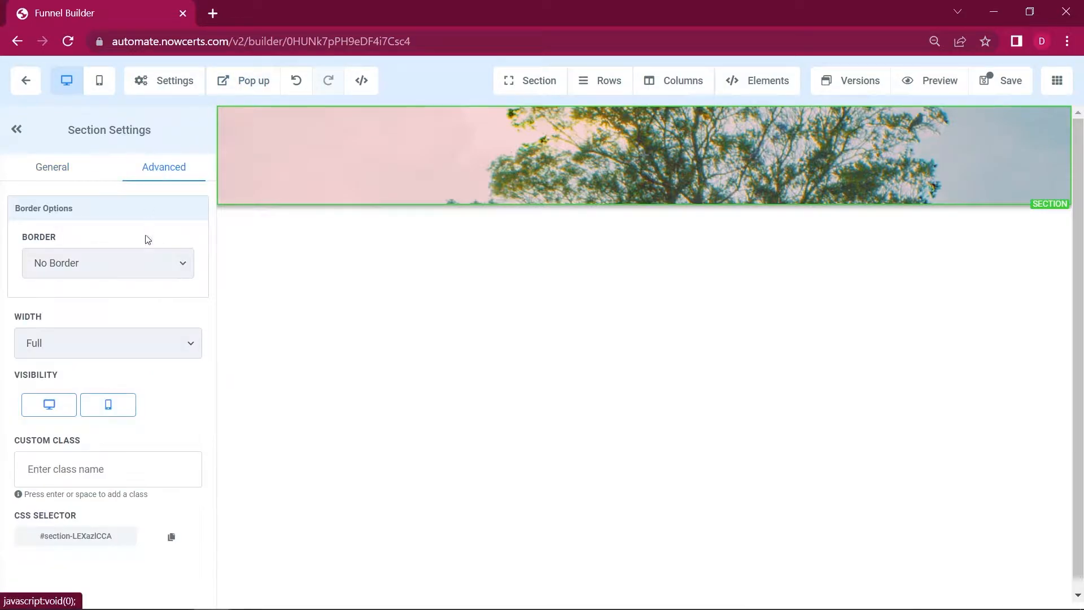
{"action": "left_click", "coordinate": [183, 270]}
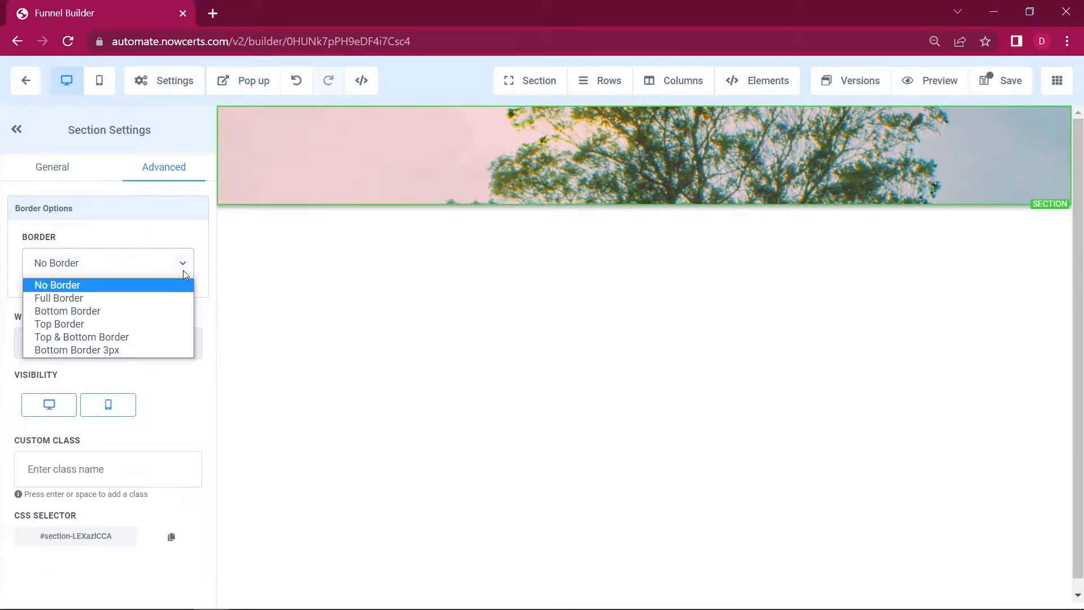
{"action": "left_click", "coordinate": [86, 298]}
{"action": "left_click", "coordinate": [179, 330]}
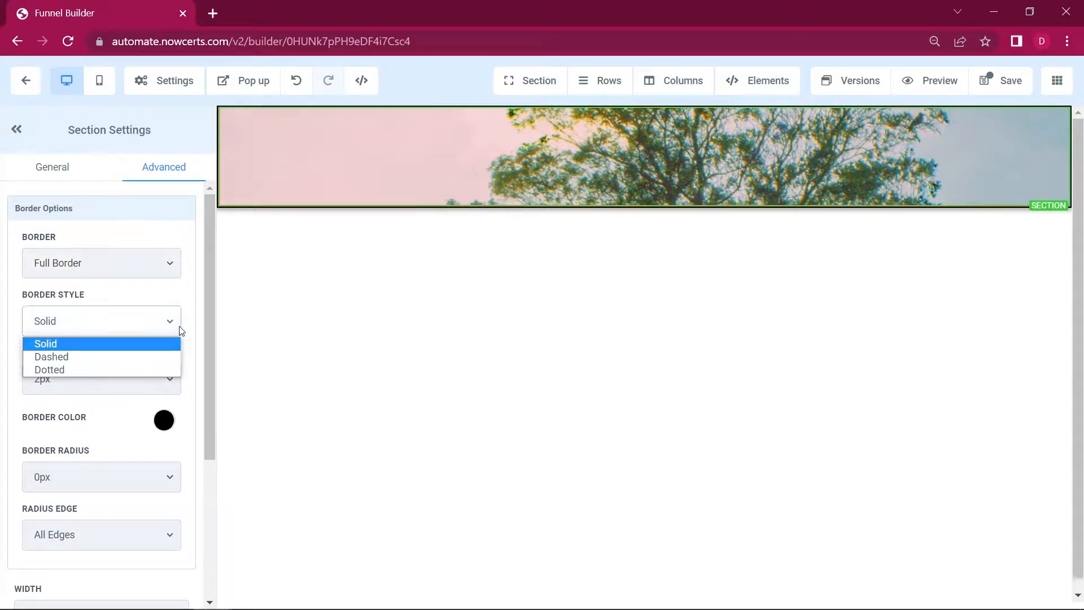
{"action": "left_click", "coordinate": [56, 355]}
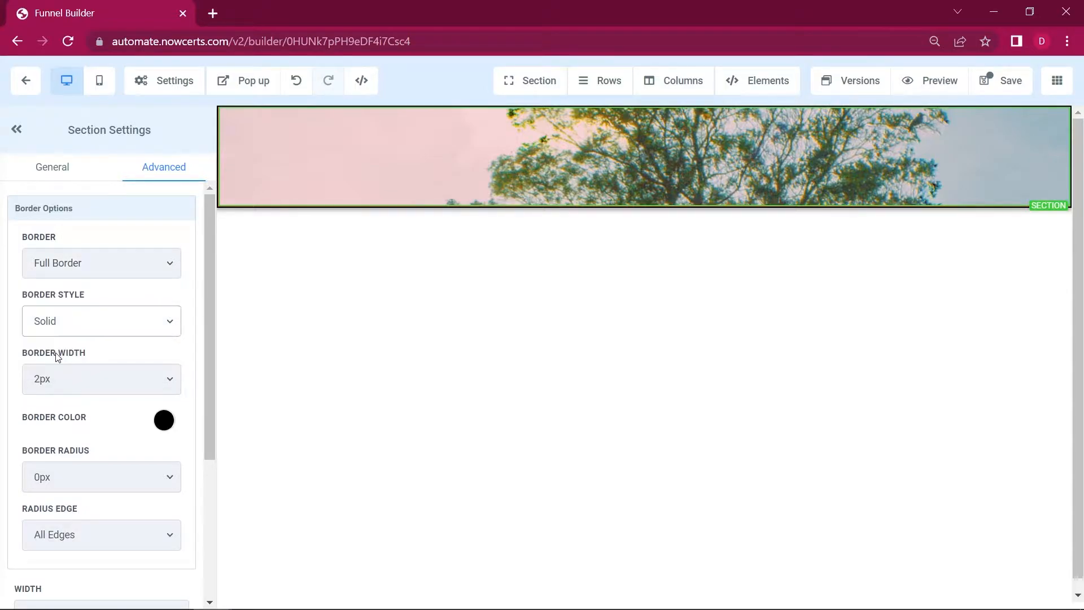
{"action": "left_click", "coordinate": [136, 326]}
{"action": "left_click", "coordinate": [89, 371]}
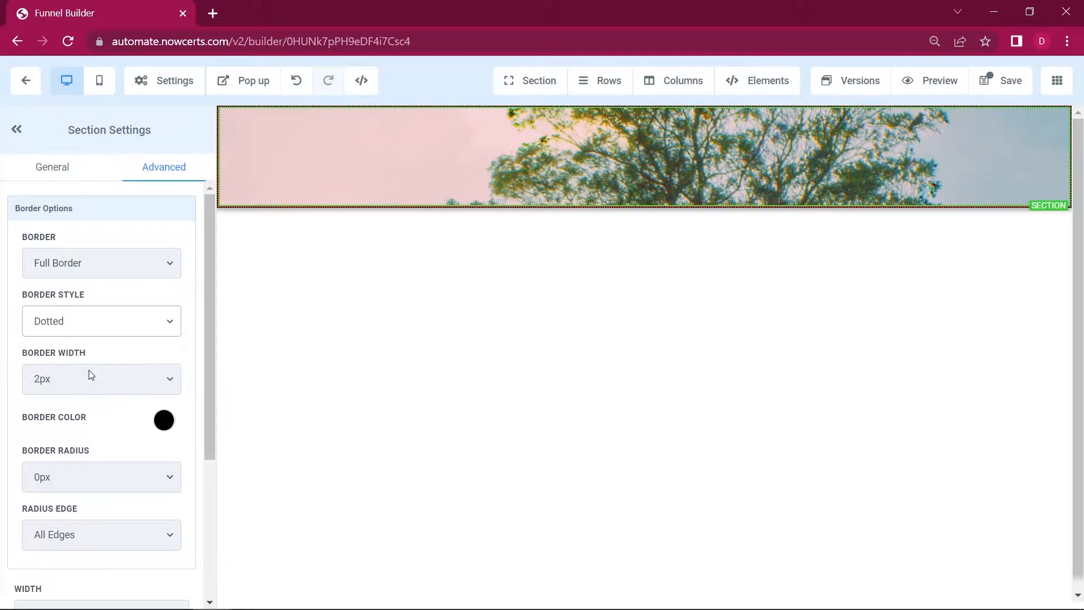
Set the section's border width to 10px, try the Dashed border style, and settle on Solid
{"action": "left_click", "coordinate": [156, 384]}
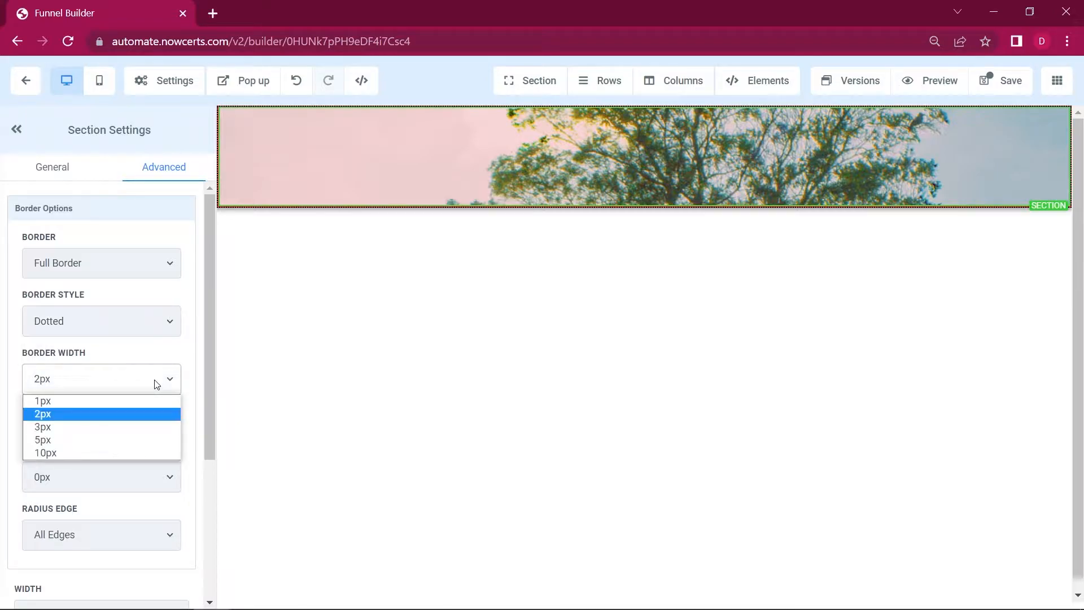
{"action": "left_click", "coordinate": [47, 454]}
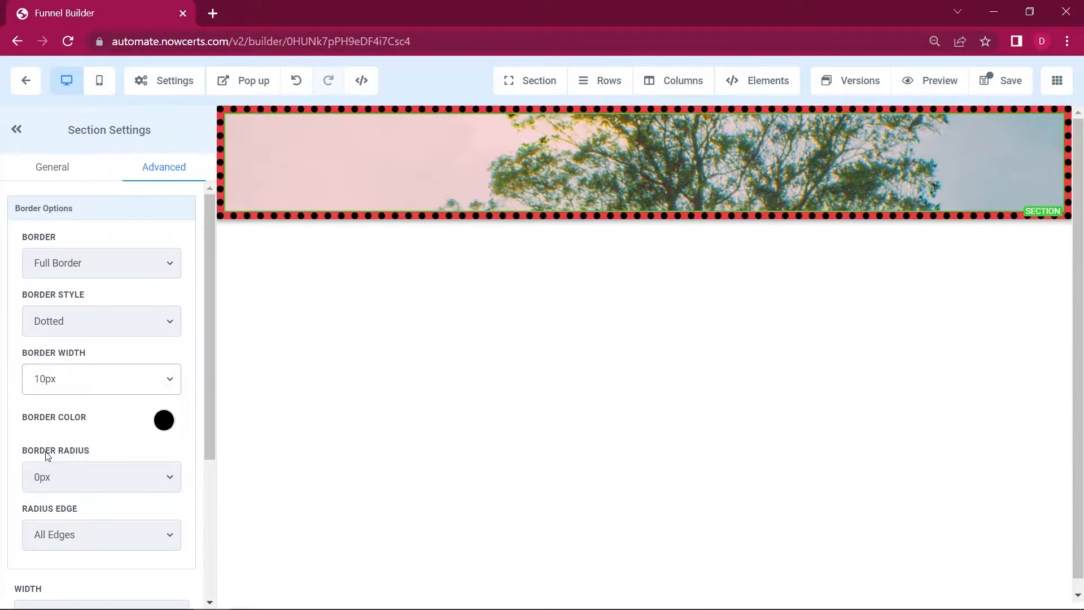
{"action": "left_click", "coordinate": [154, 336]}
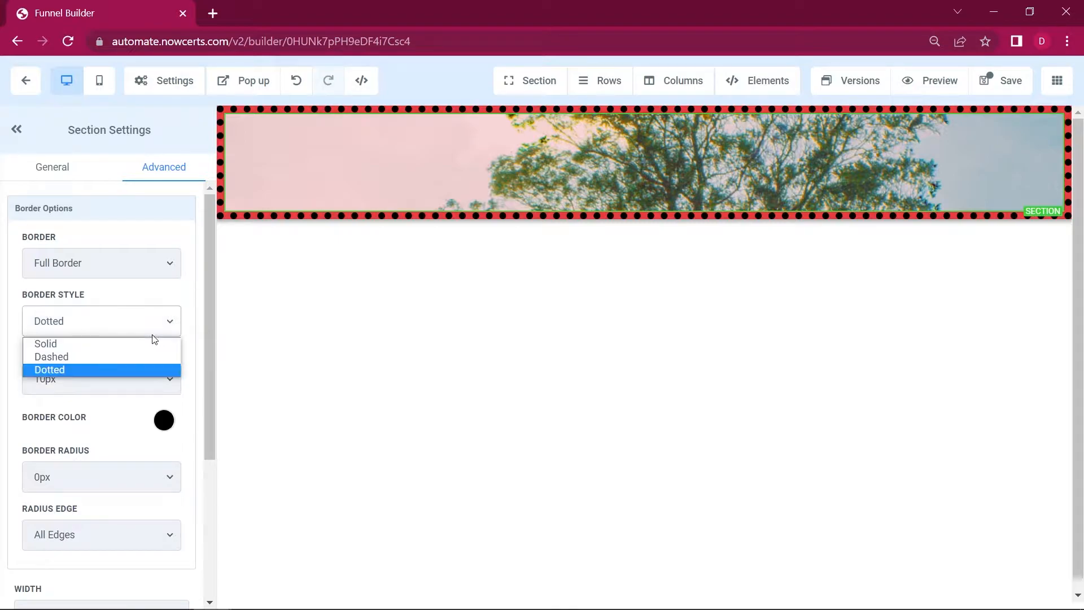
{"action": "left_click", "coordinate": [75, 362]}
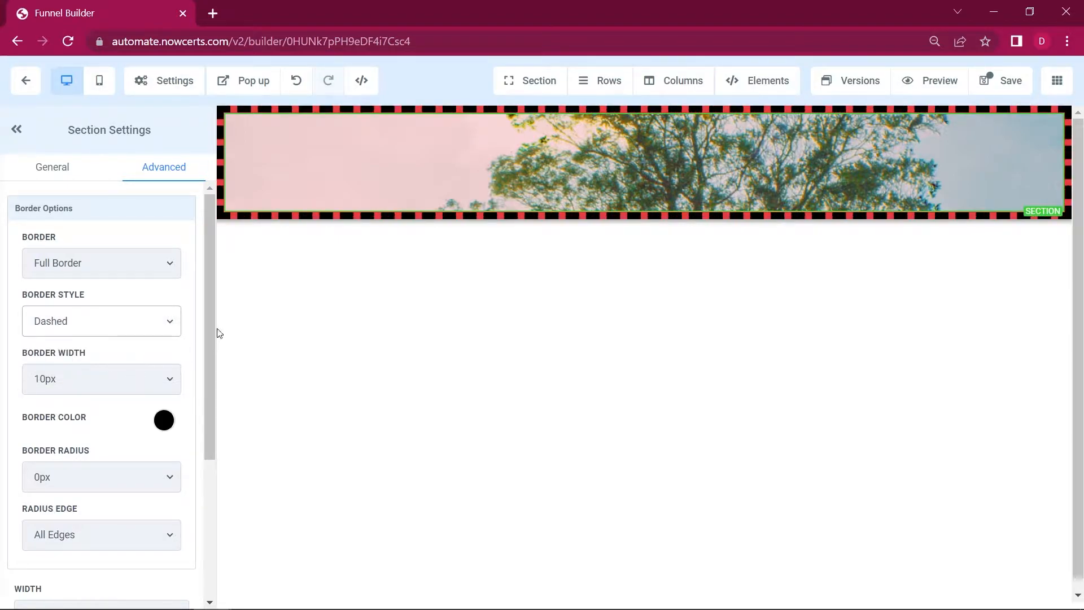
{"action": "left_click", "coordinate": [135, 327]}
{"action": "left_click", "coordinate": [80, 341]}
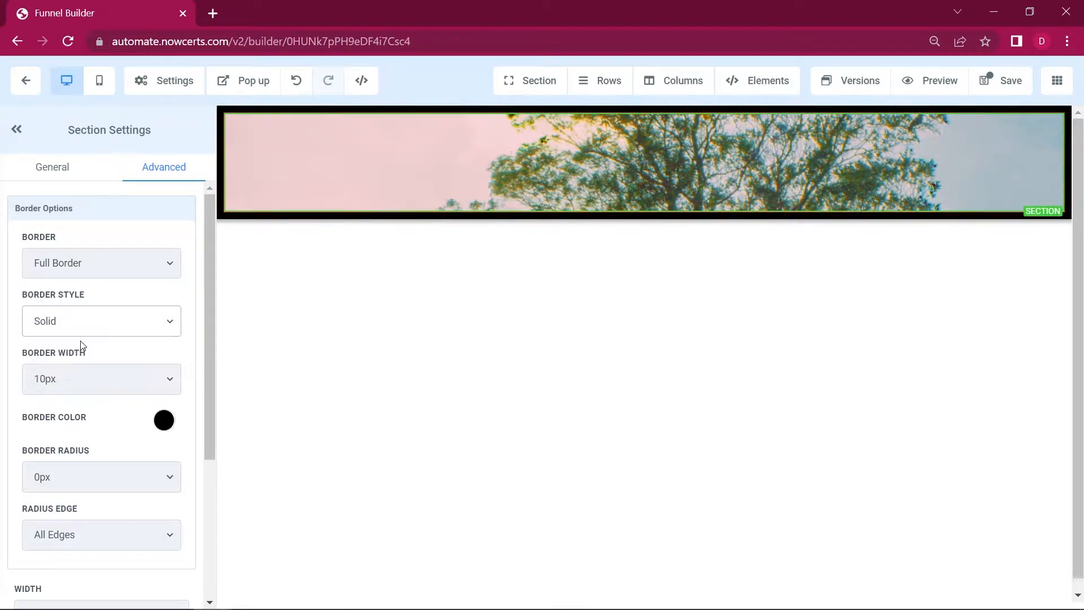
Round the section's border with a 5px radius applied to All Edges
{"action": "left_click_drag", "start_coordinate": [209, 324], "coordinate": [210, 402]}
{"action": "left_click", "coordinate": [164, 358]}
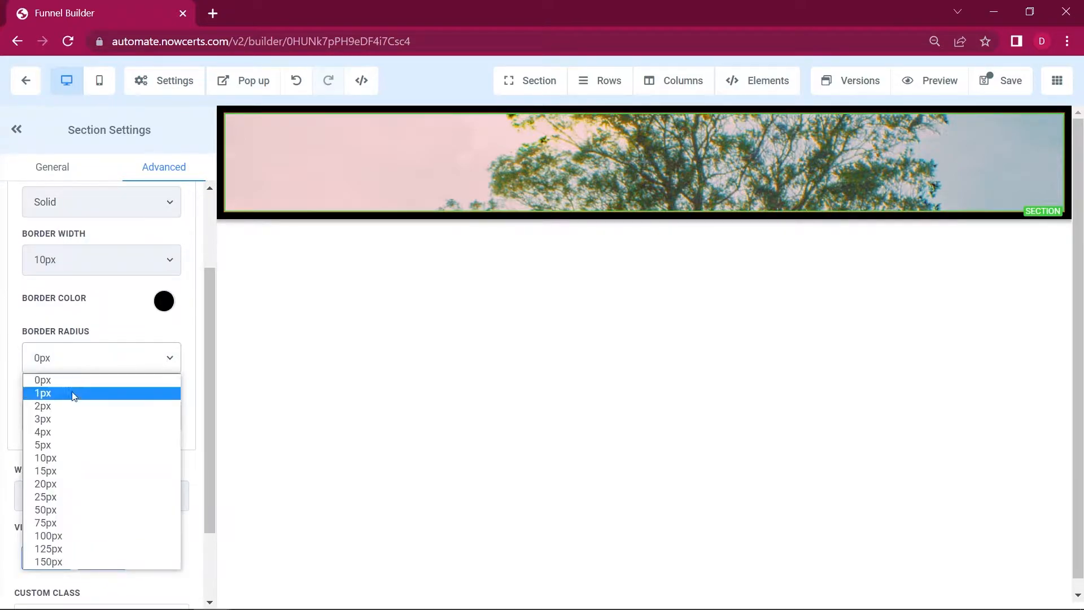
{"action": "left_click", "coordinate": [62, 446]}
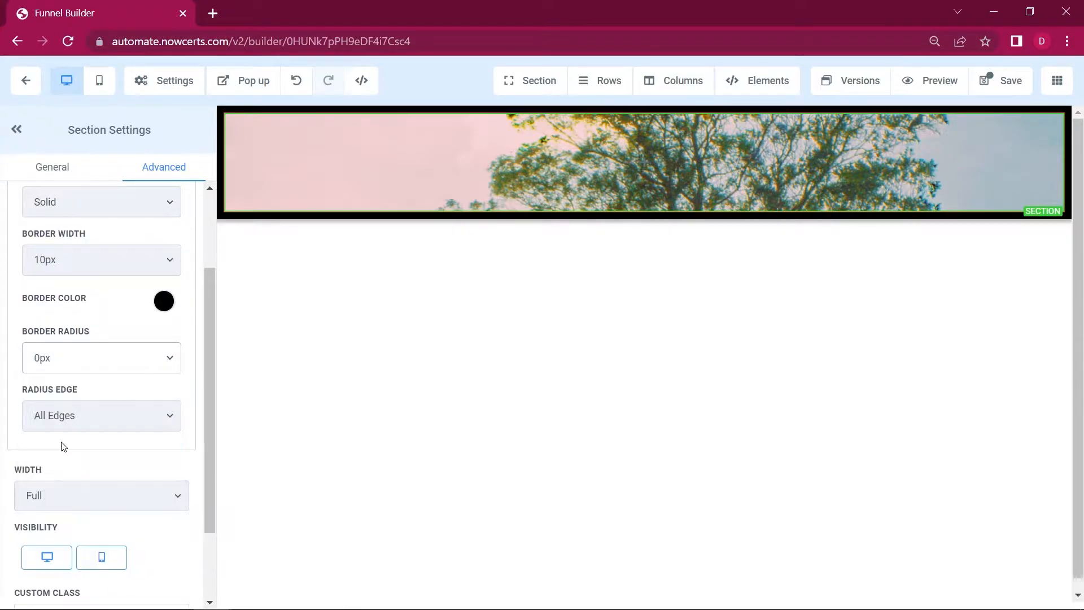
{"action": "left_click", "coordinate": [158, 429]}
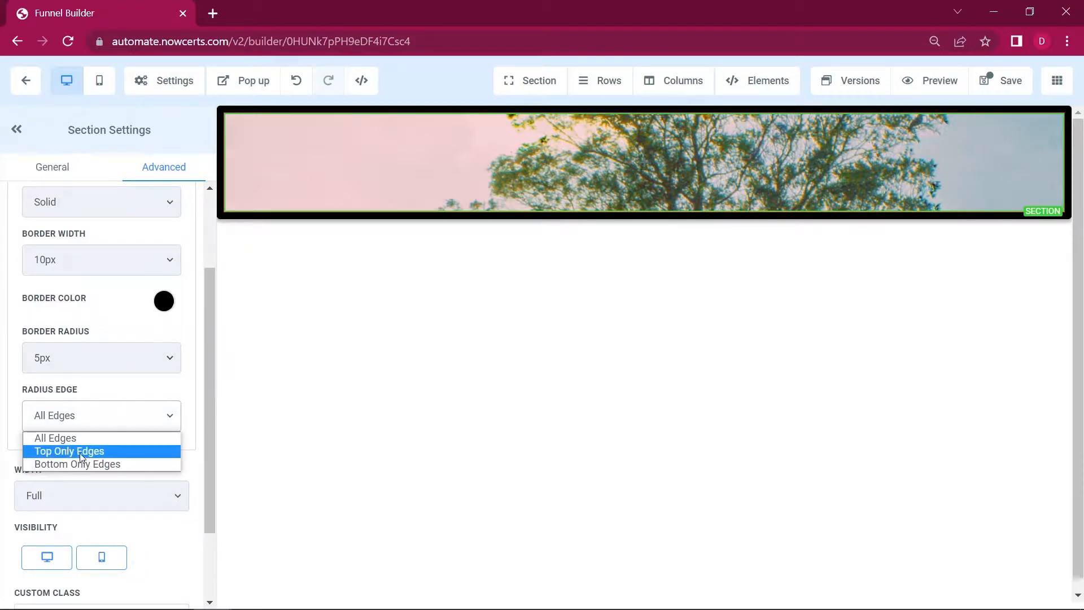
{"action": "left_click", "coordinate": [72, 438]}
{"action": "left_click_drag", "start_coordinate": [208, 373], "coordinate": [218, 474]}
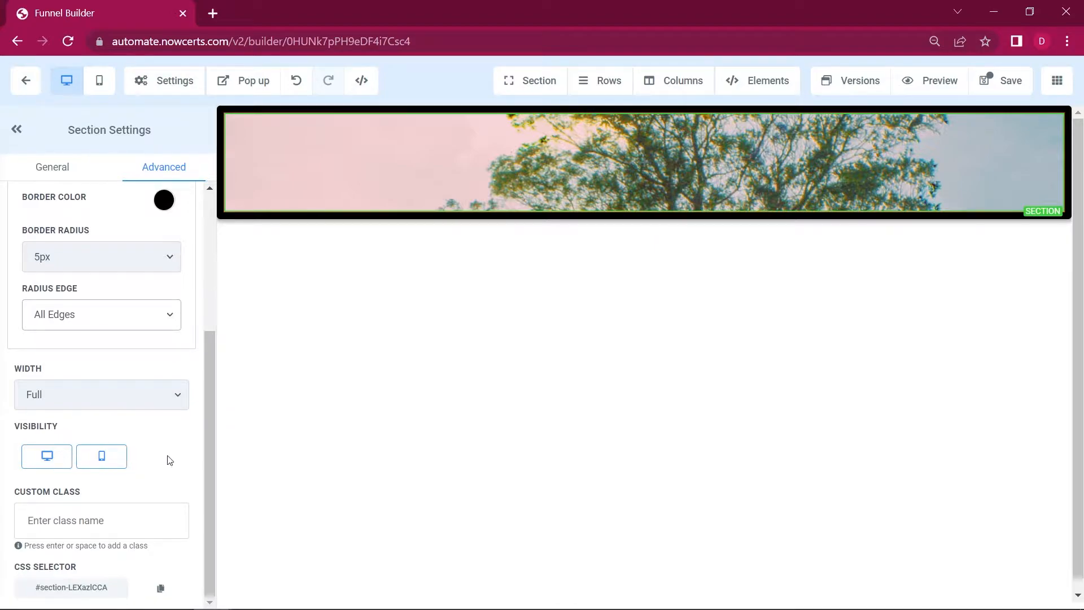
{"action": "left_click_drag", "start_coordinate": [213, 466], "coordinate": [211, 412]}
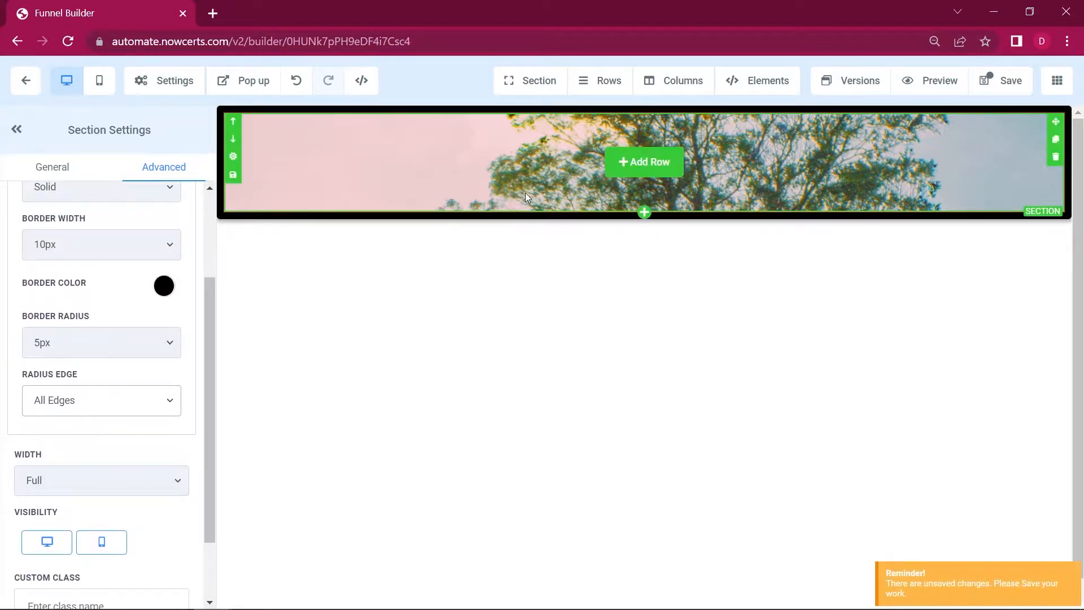
Add a 1 column row inside the section
{"action": "left_click", "coordinate": [655, 174]}
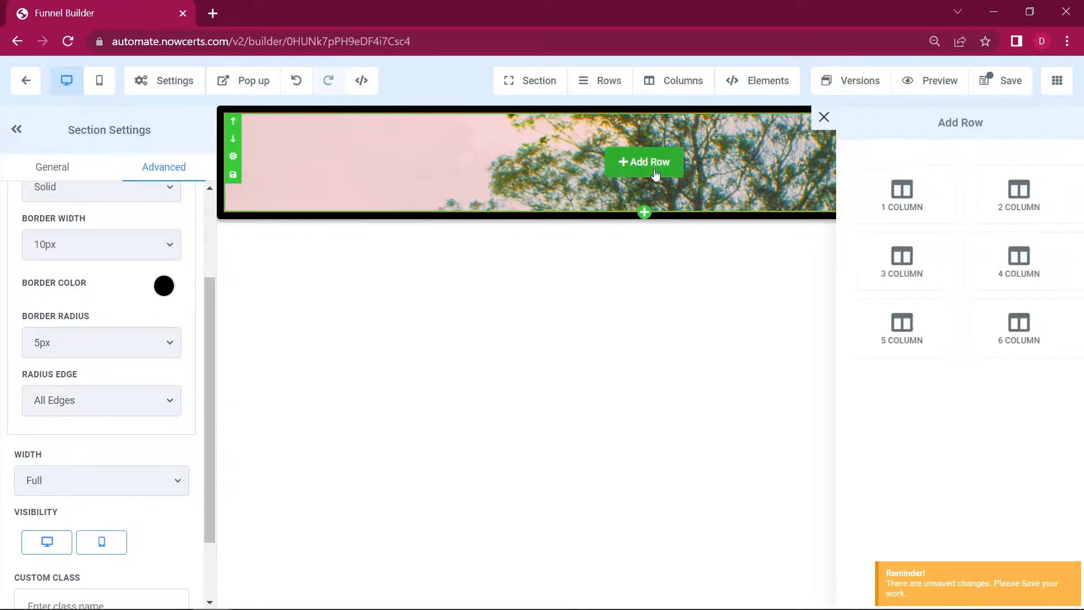
{"action": "left_click", "coordinate": [903, 195]}
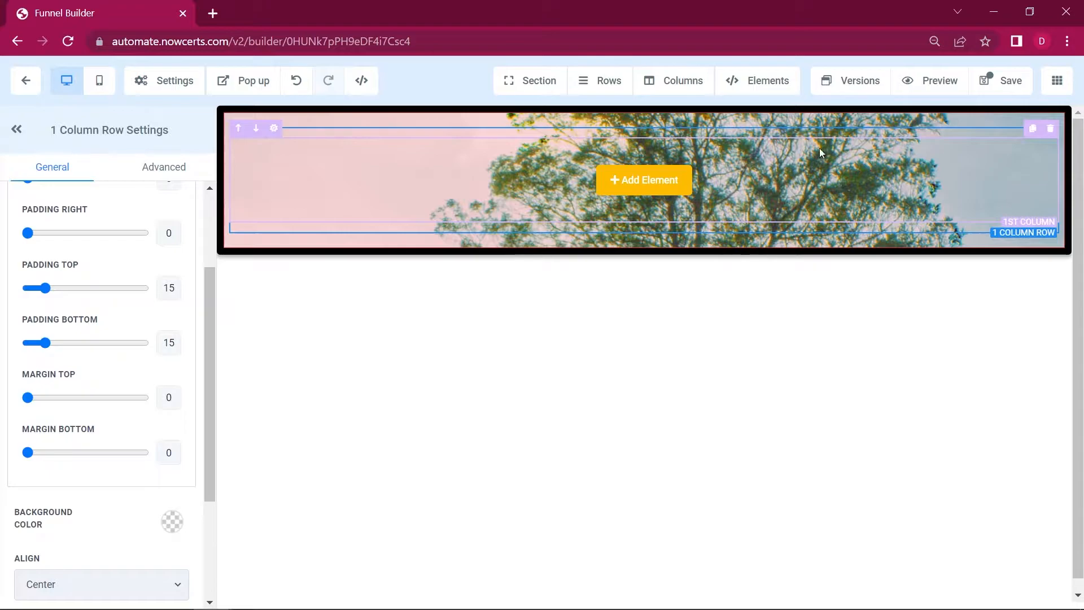
Duplicate the row's column and delete the copy
{"action": "left_click", "coordinate": [1032, 136]}
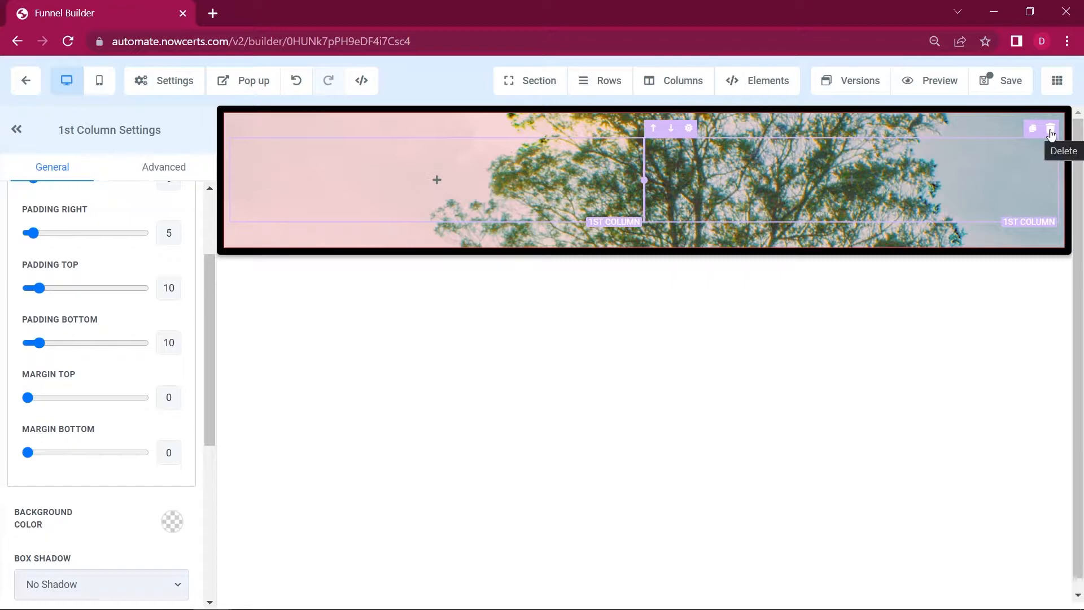
{"action": "left_click", "coordinate": [1051, 130]}
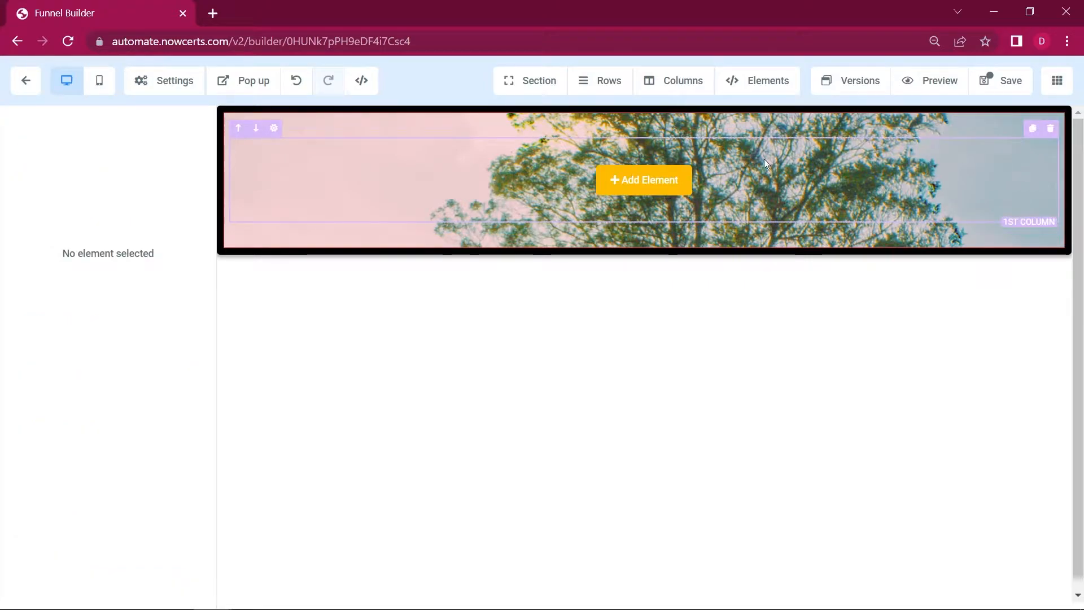
Add a Headline element to the column and set its background color to light blue
{"action": "left_click", "coordinate": [649, 186]}
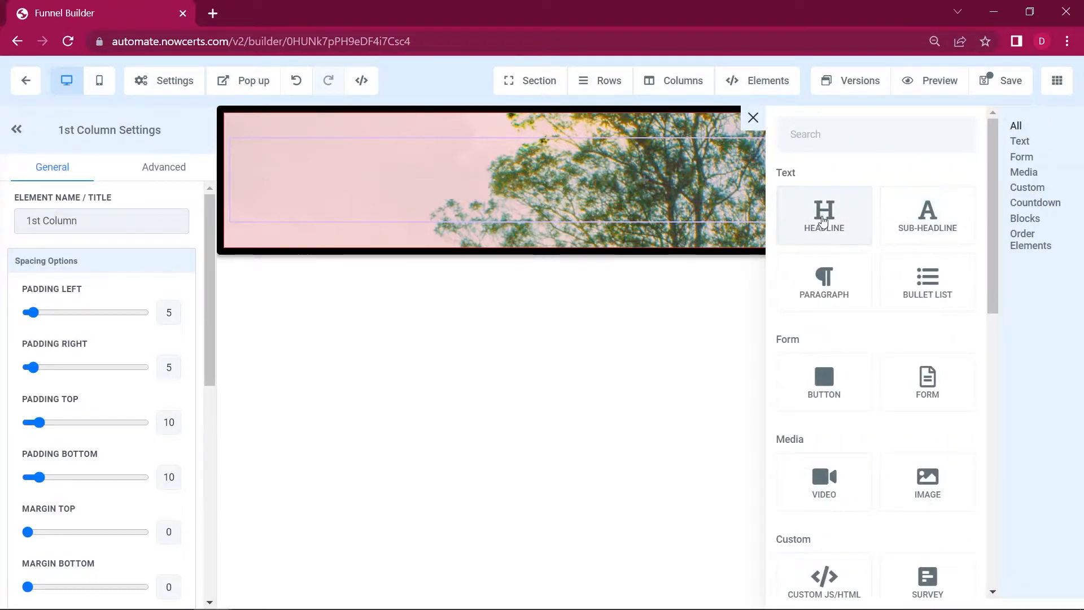
{"action": "left_click_drag", "start_coordinate": [823, 220], "coordinate": [637, 169]}
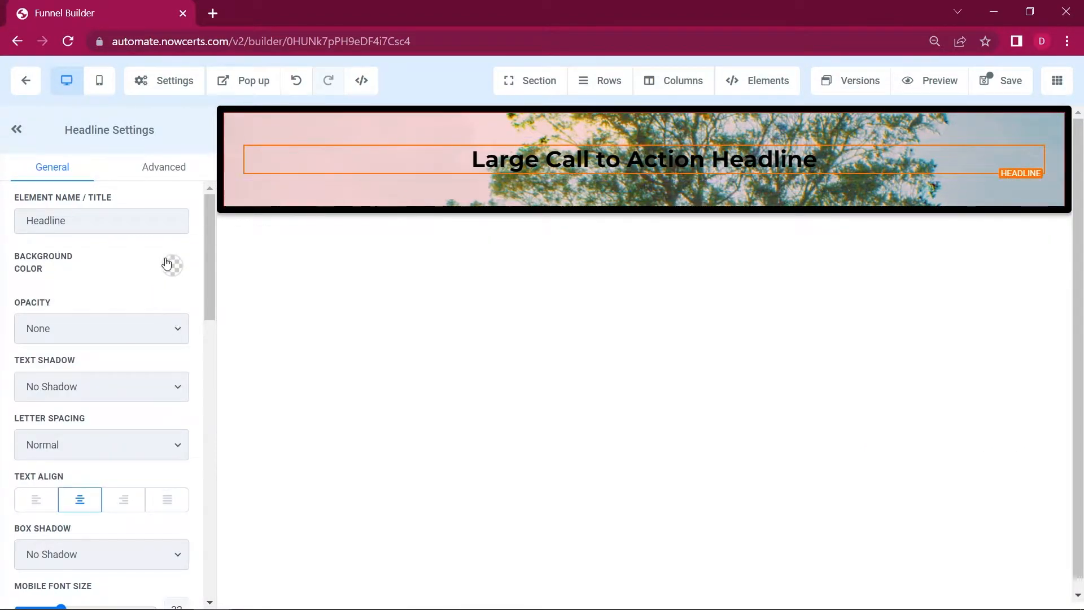
{"action": "left_click", "coordinate": [170, 265]}
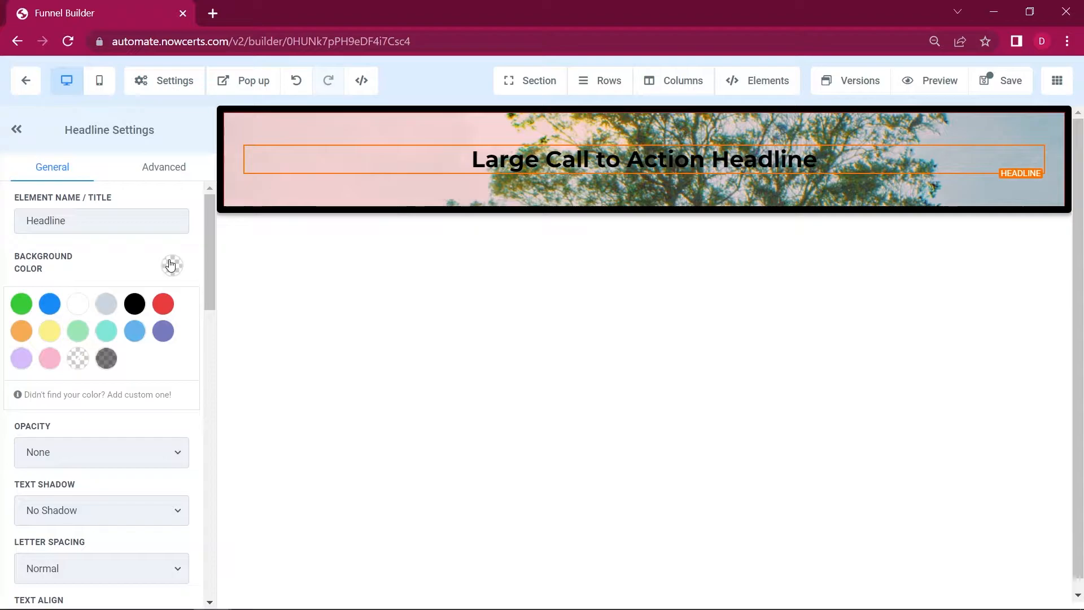
{"action": "left_click", "coordinate": [135, 331]}
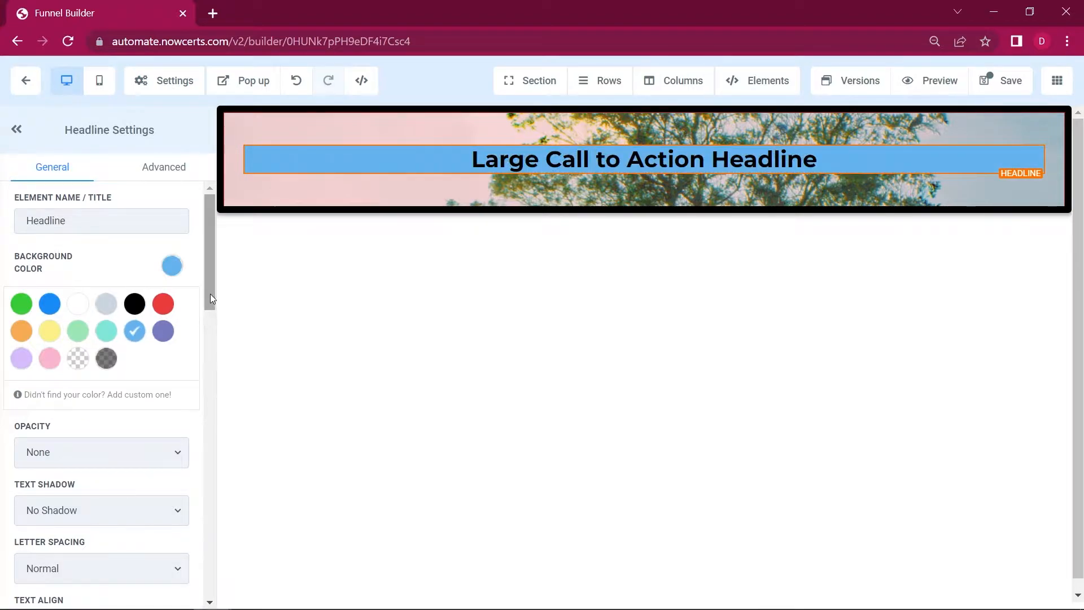
Give the headline a Full Border with a 5px width and Dashed style
{"action": "left_click_drag", "start_coordinate": [210, 293], "coordinate": [209, 302]}
{"action": "left_click", "coordinate": [177, 179]}
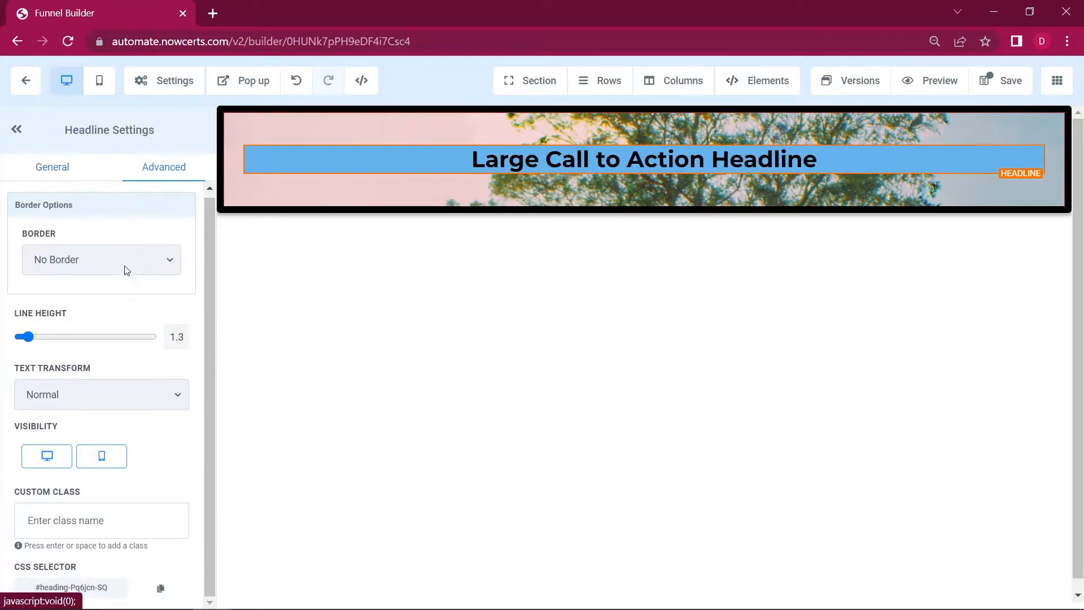
{"action": "left_click", "coordinate": [120, 262]}
{"action": "left_click", "coordinate": [73, 290]}
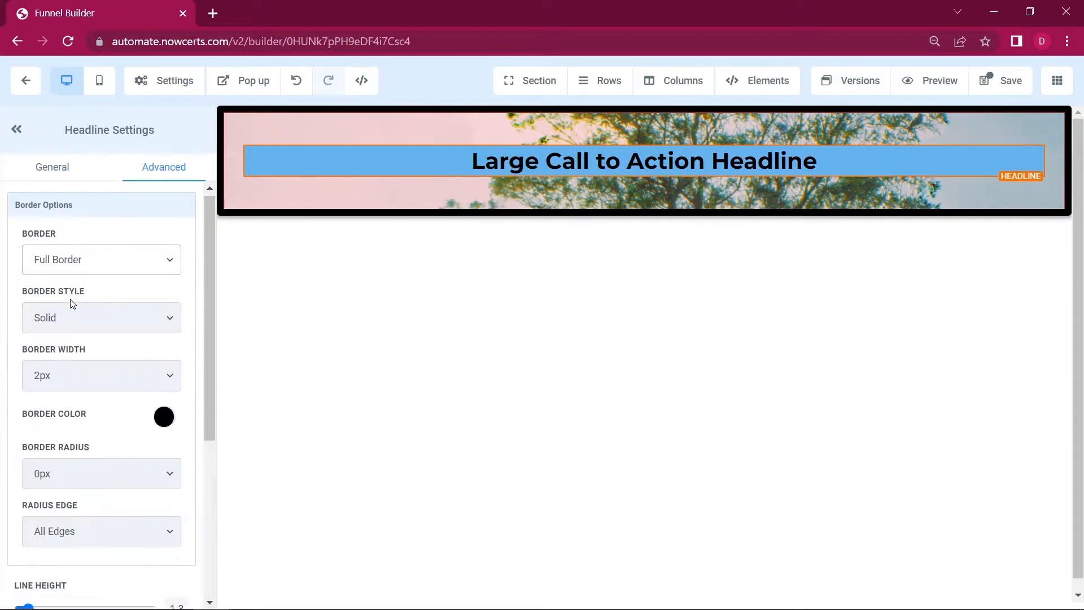
{"action": "left_click", "coordinate": [134, 388]}
{"action": "left_click", "coordinate": [65, 438]}
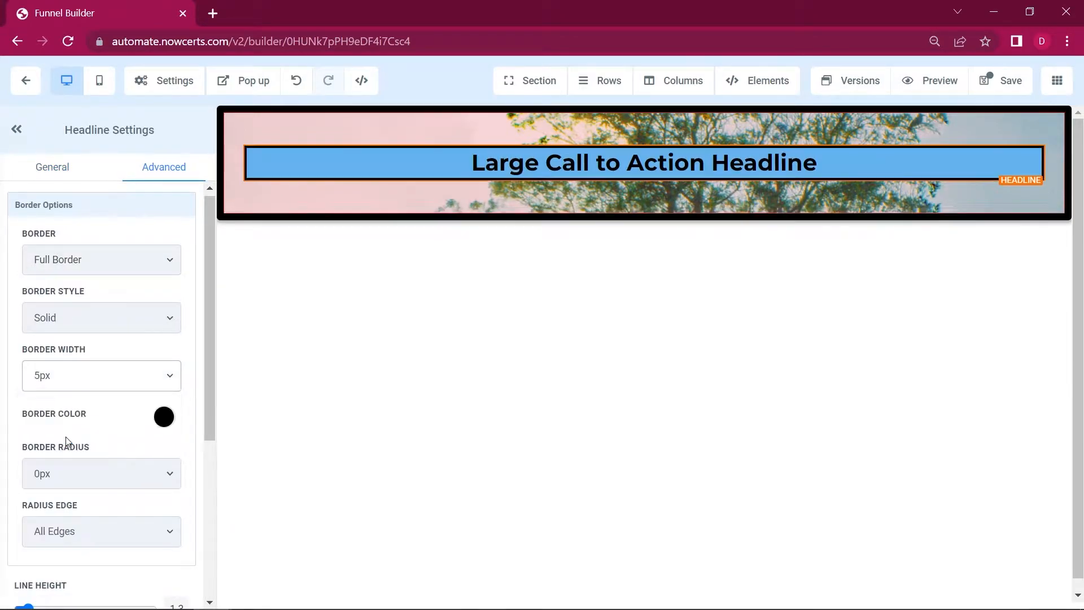
{"action": "left_click", "coordinate": [141, 315]}
{"action": "left_click", "coordinate": [78, 355]}
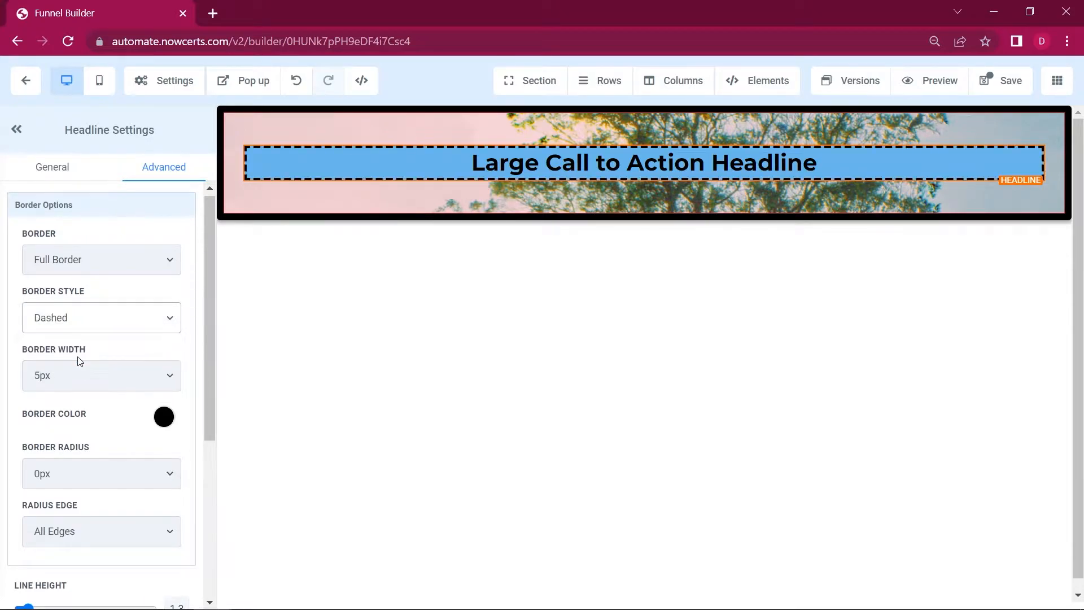
Apply a Mid Shadow text shadow and a 40% Drop Shadow box shadow to the headline
{"action": "left_click", "coordinate": [65, 172]}
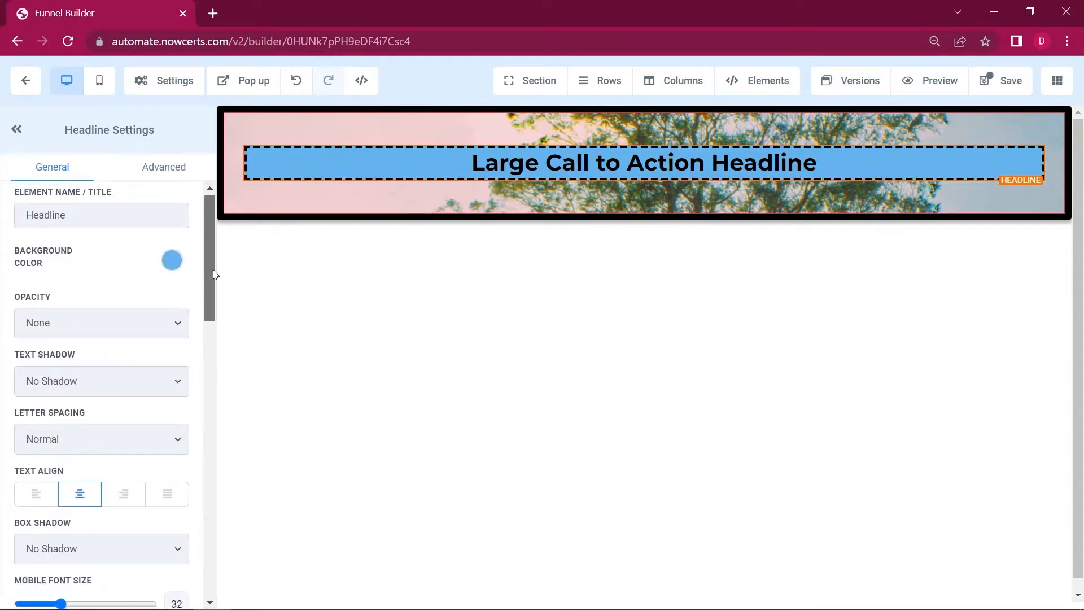
{"action": "left_click_drag", "start_coordinate": [214, 274], "coordinate": [213, 304]}
{"action": "left_click", "coordinate": [136, 274]}
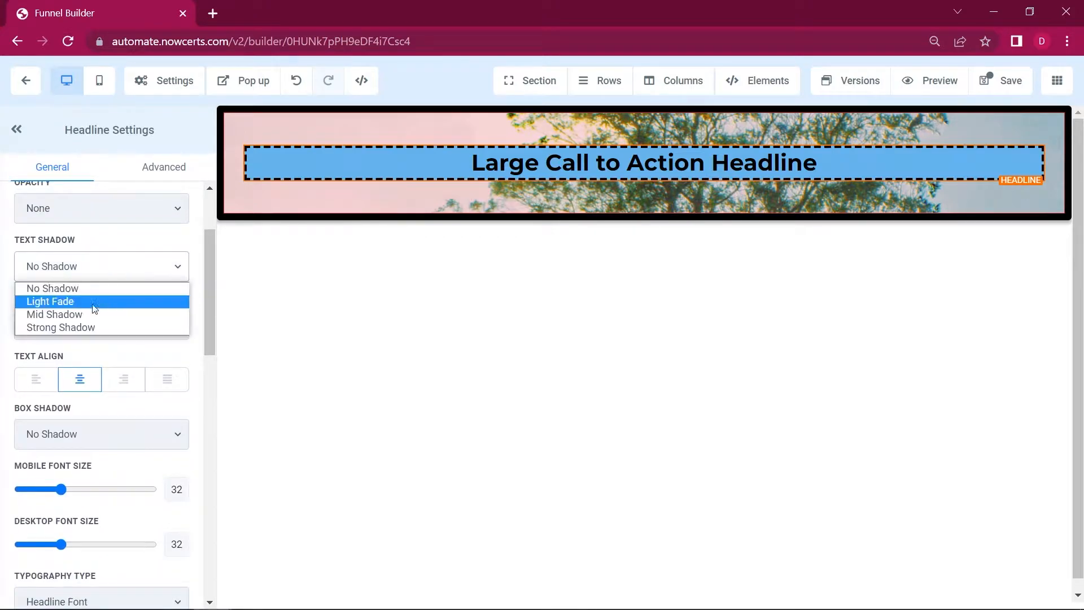
{"action": "left_click", "coordinate": [85, 314]}
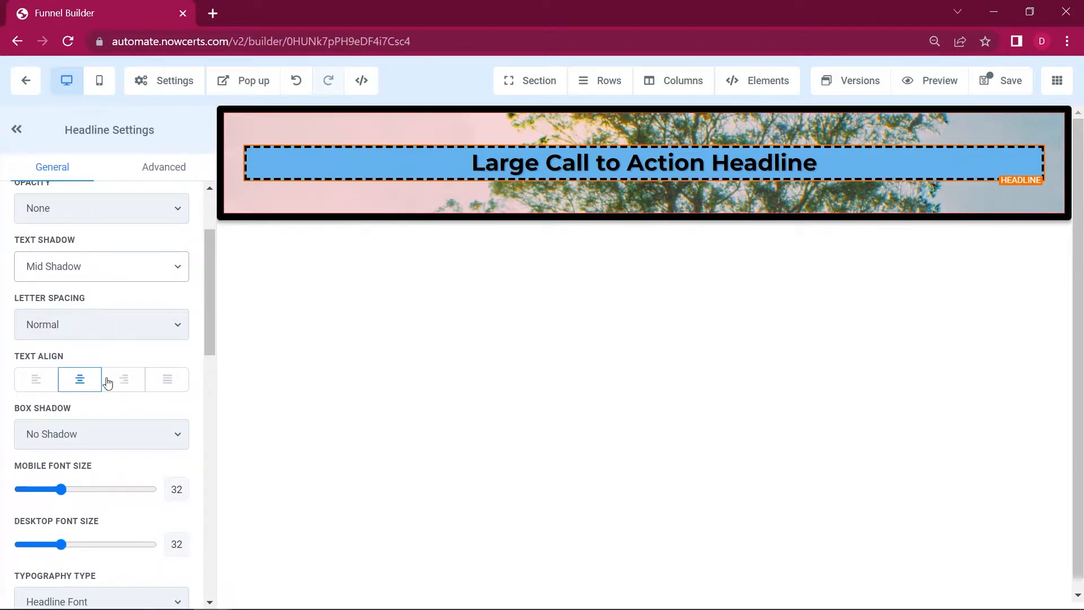
{"action": "left_click_drag", "start_coordinate": [214, 346], "coordinate": [212, 403]}
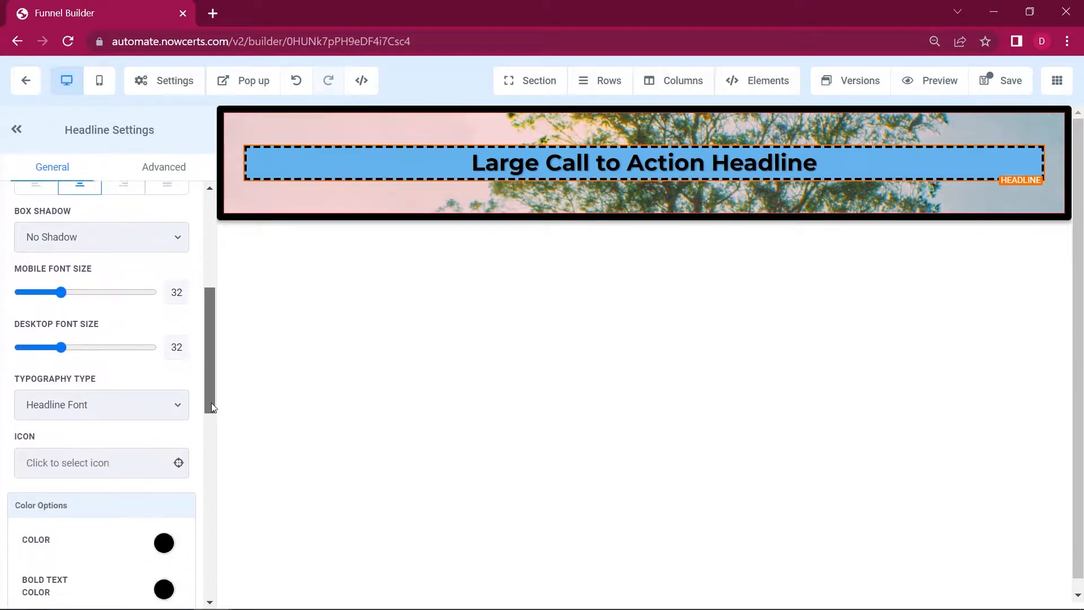
{"action": "left_click", "coordinate": [142, 257]}
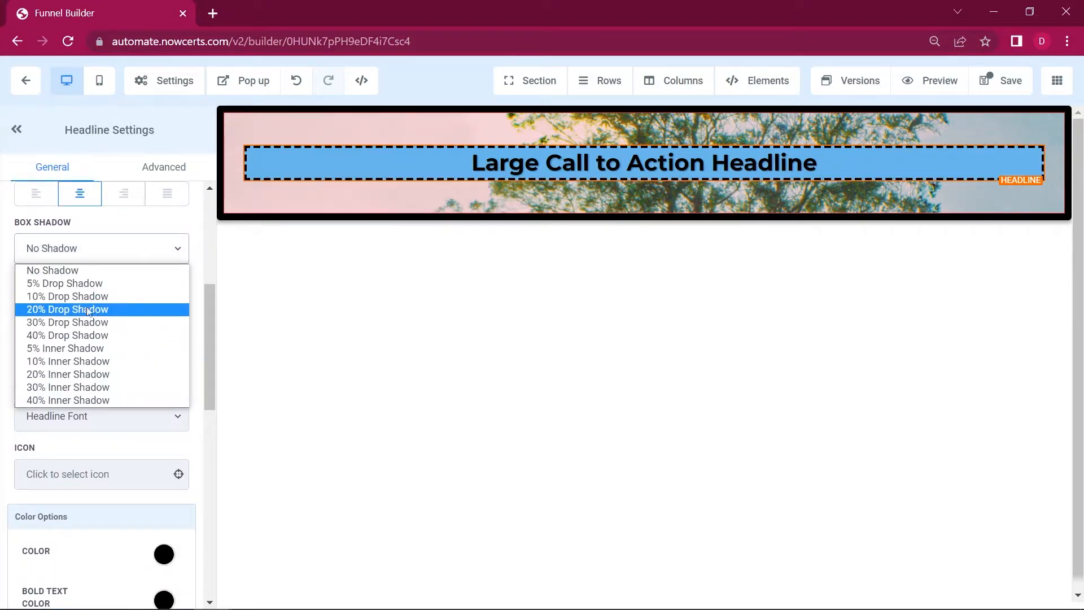
{"action": "left_click", "coordinate": [84, 335]}
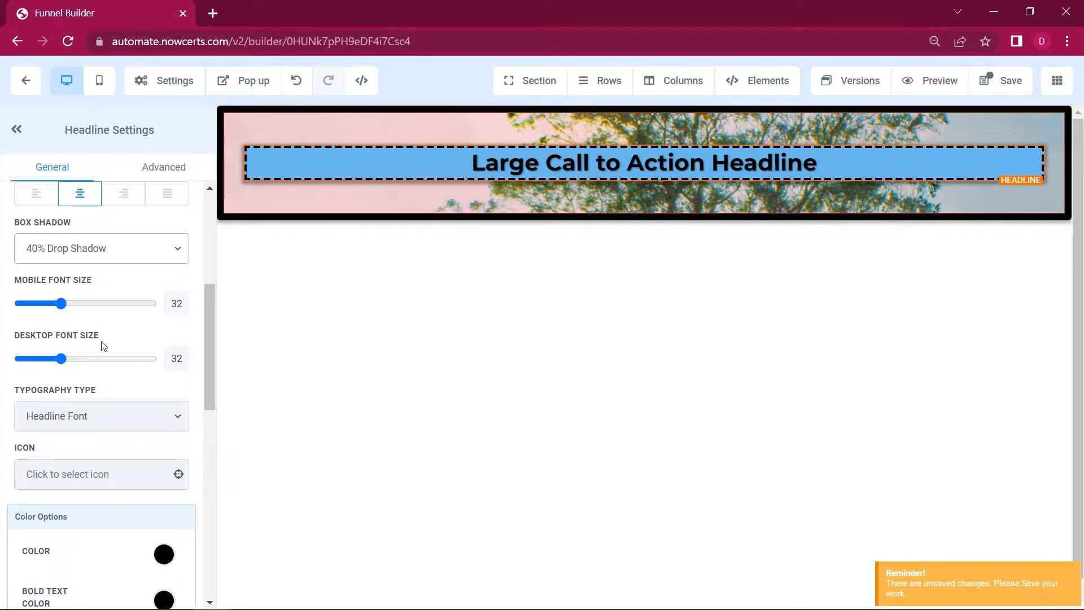
Preview the page in the mobile layout and return to the desktop layout
{"action": "left_click", "coordinate": [100, 84]}
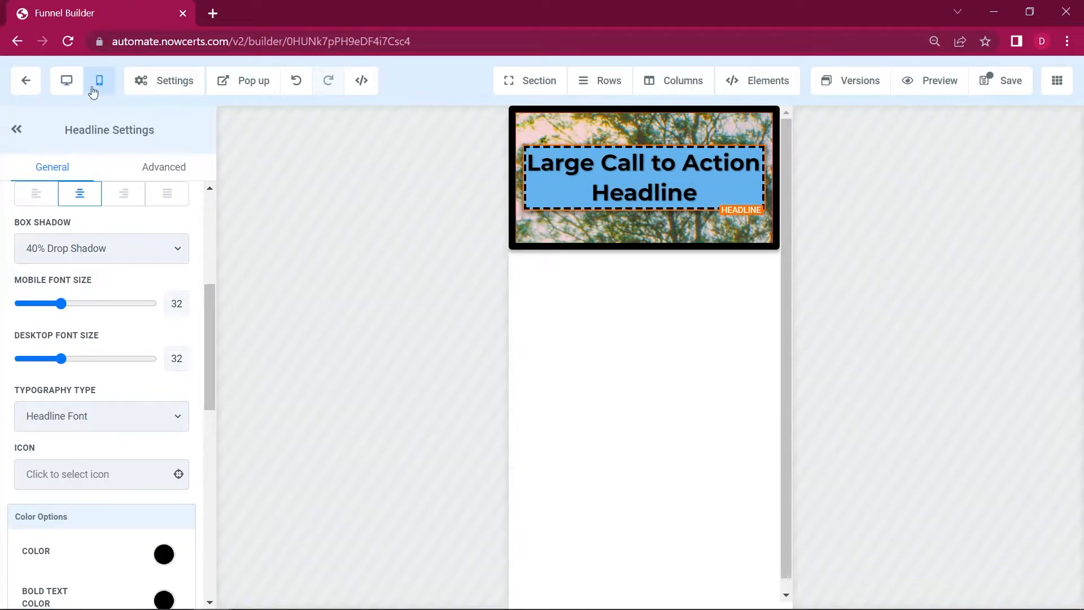
{"action": "left_click", "coordinate": [66, 82]}
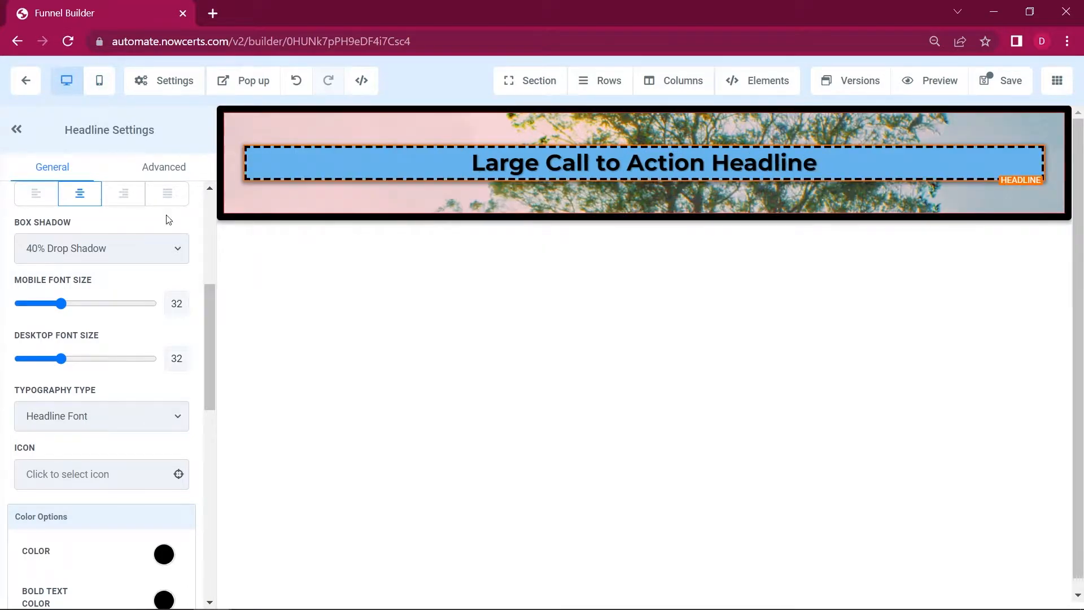
Set the headline's typography type to Custom Font and choose the Google font Adamina
{"action": "left_click_drag", "start_coordinate": [208, 303], "coordinate": [211, 345]}
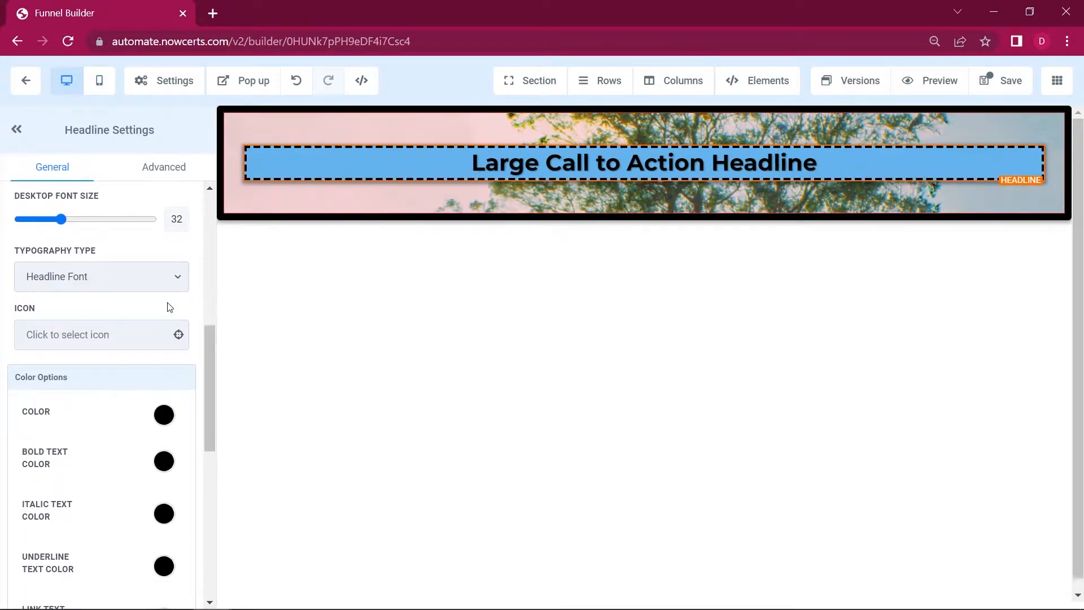
{"action": "left_click", "coordinate": [155, 275]}
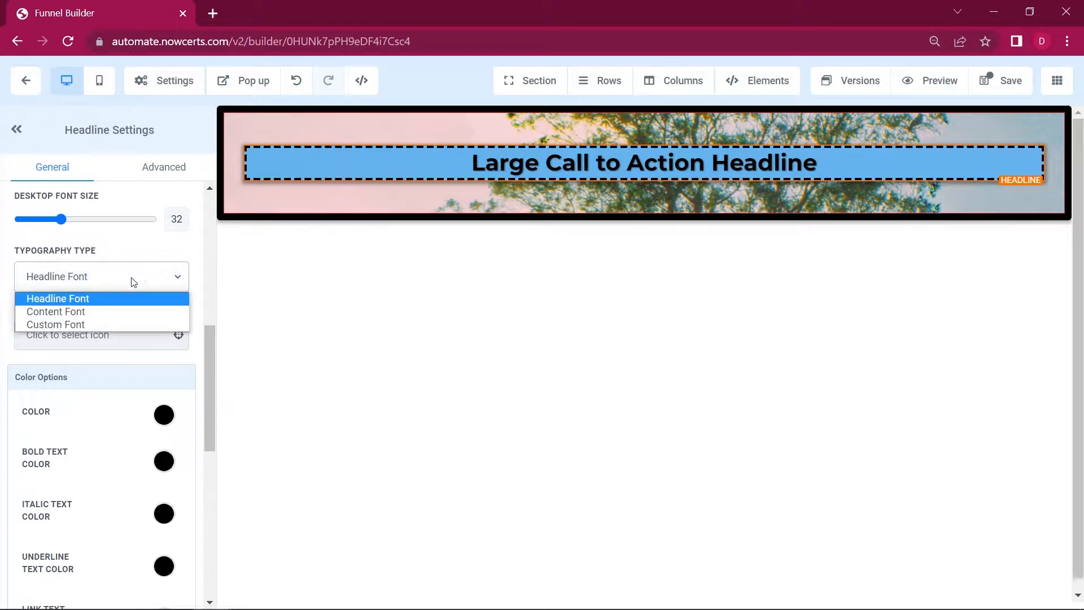
{"action": "left_click", "coordinate": [78, 325]}
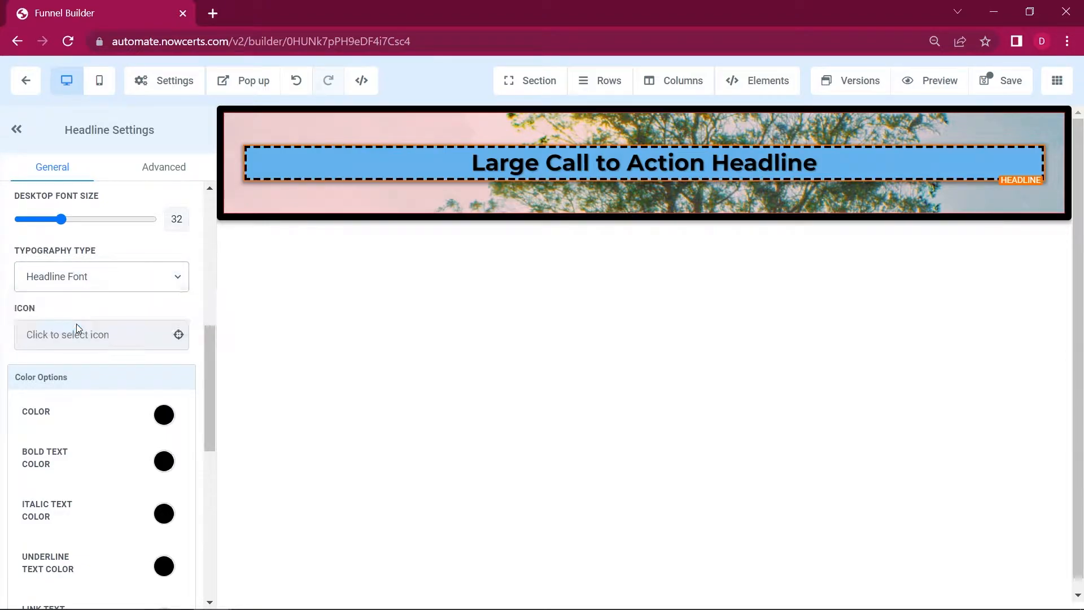
{"action": "left_click", "coordinate": [110, 335]}
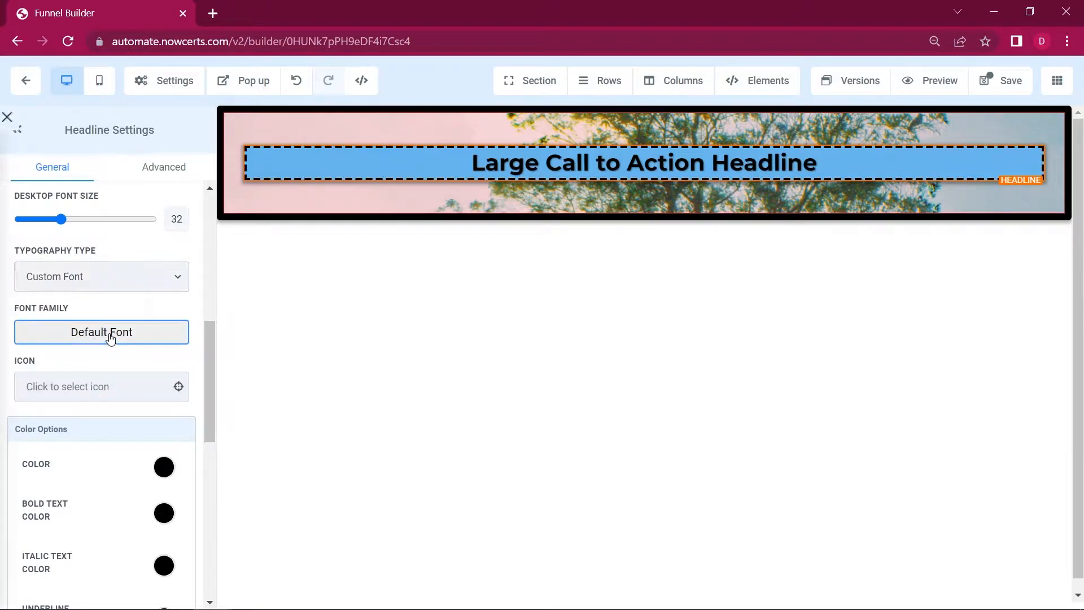
{"action": "left_click", "coordinate": [182, 176]}
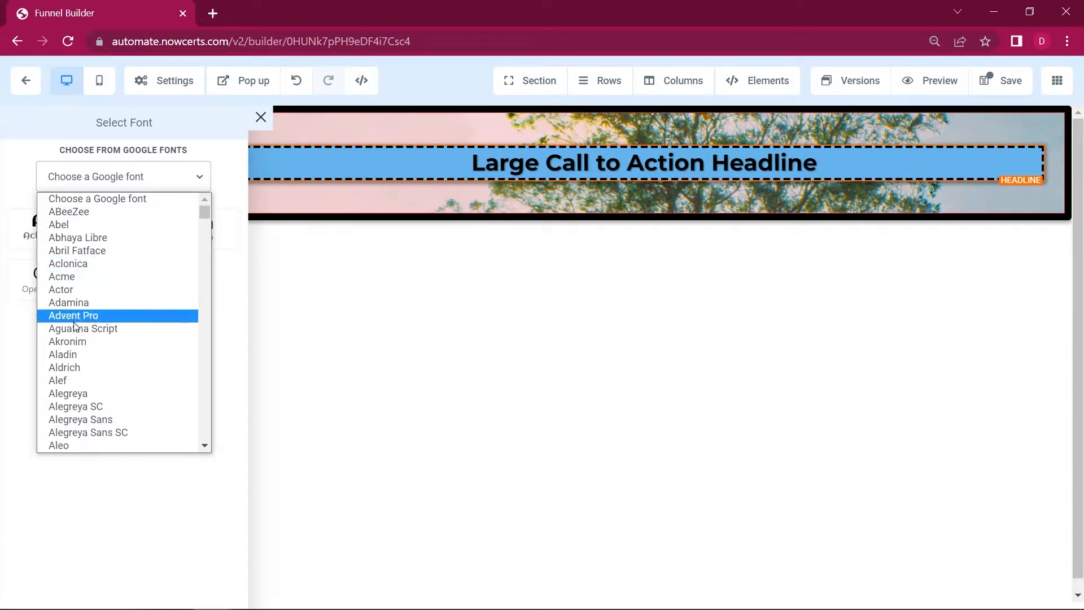
{"action": "left_click", "coordinate": [80, 303]}
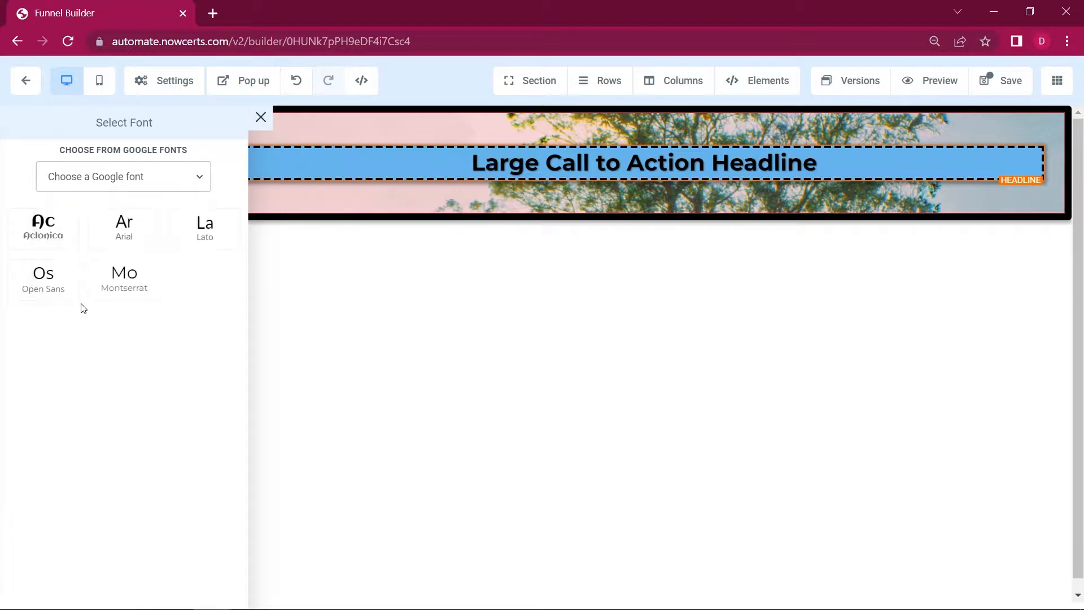
Set the headline's bold text color to orange
{"action": "left_click_drag", "start_coordinate": [205, 366], "coordinate": [221, 424]}
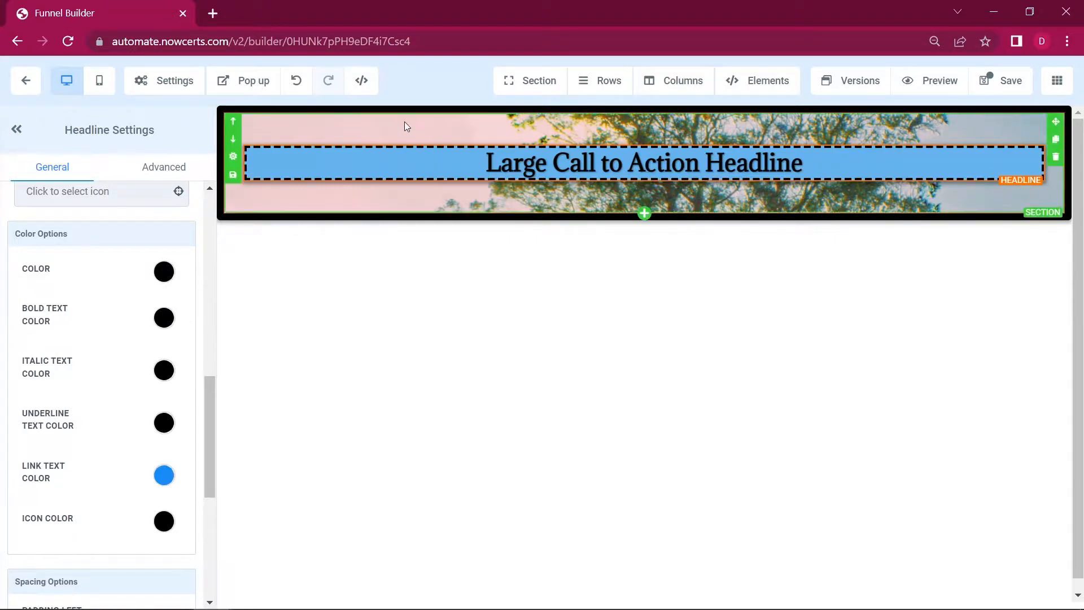
{"action": "left_click", "coordinate": [168, 319]}
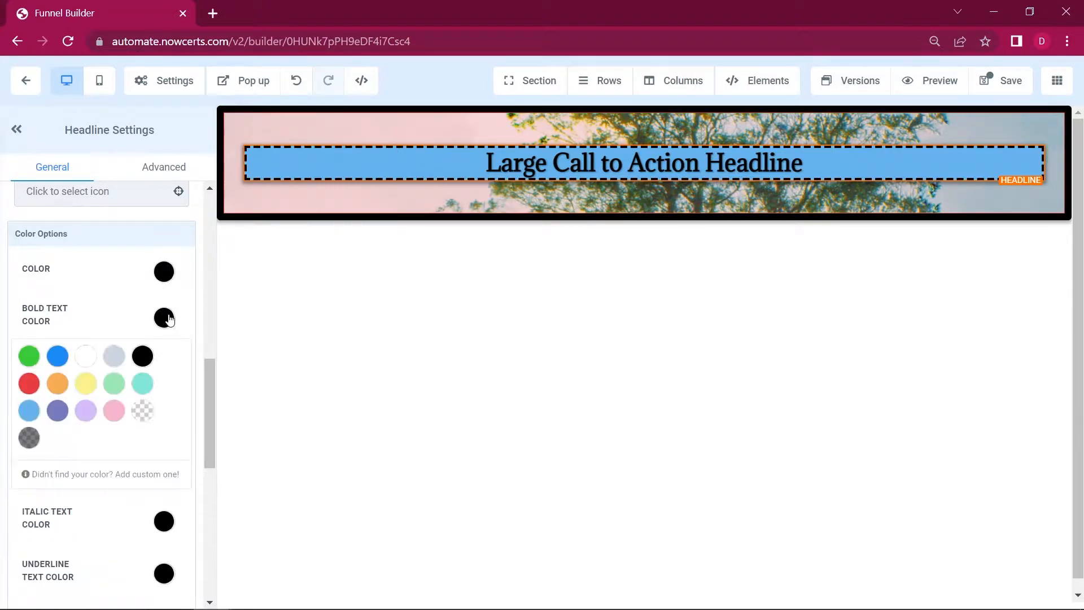
{"action": "left_click", "coordinate": [29, 383]}
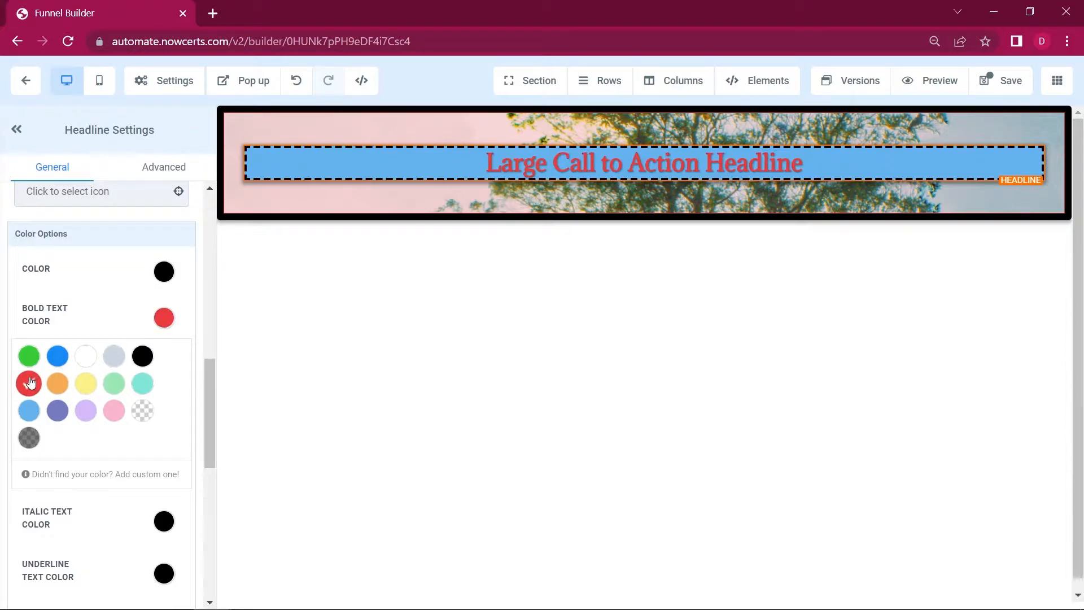
{"action": "left_click", "coordinate": [58, 386]}
{"action": "left_click_drag", "start_coordinate": [212, 382], "coordinate": [221, 528]}
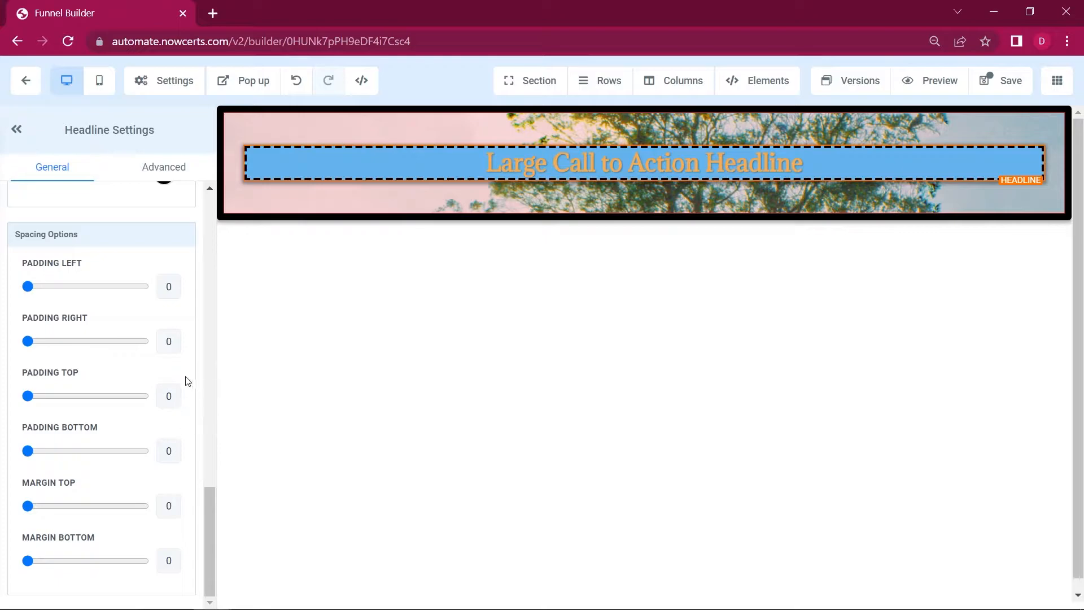
{"action": "left_click", "coordinate": [208, 517]}
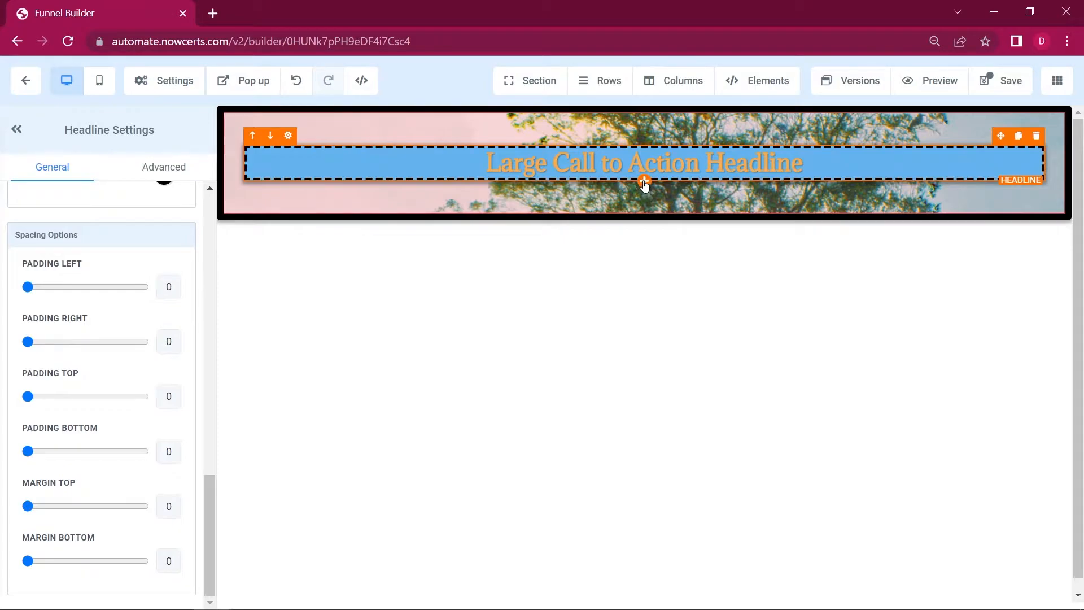
Add a Sub-Headline element below the headline and set its background color to turquoise
{"action": "left_click", "coordinate": [644, 182]}
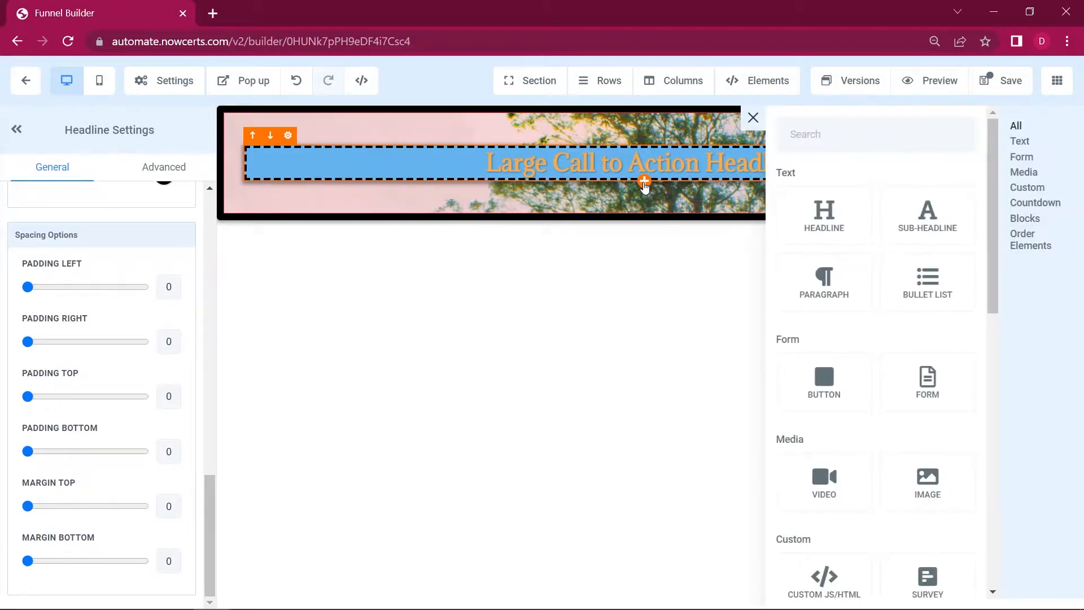
{"action": "left_click", "coordinate": [942, 220]}
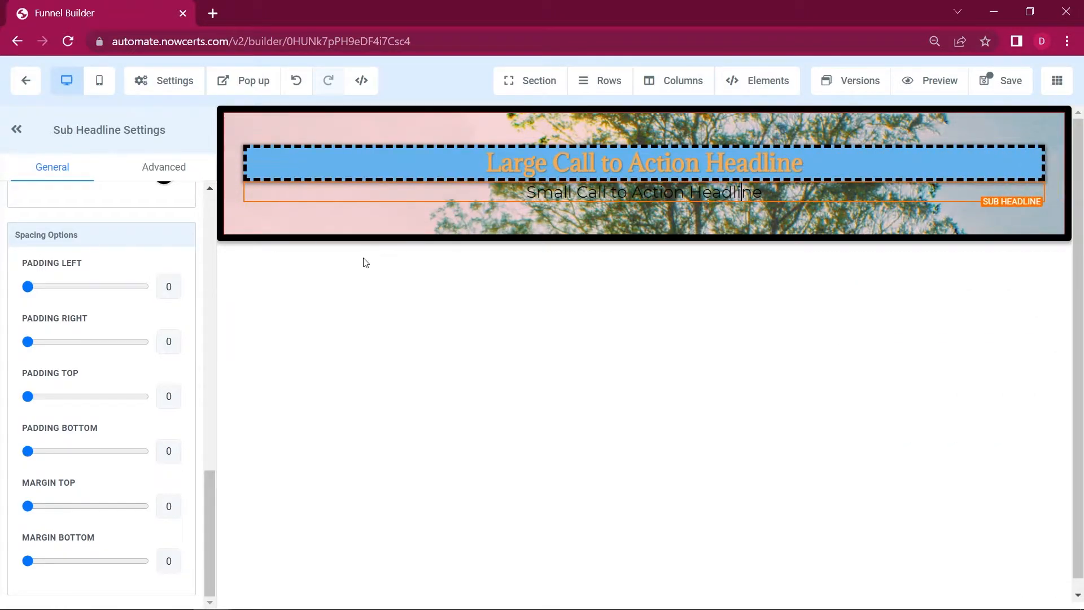
{"action": "scroll", "coordinate": [137, 275], "scroll_direction": "up", "scroll_amount": 10}
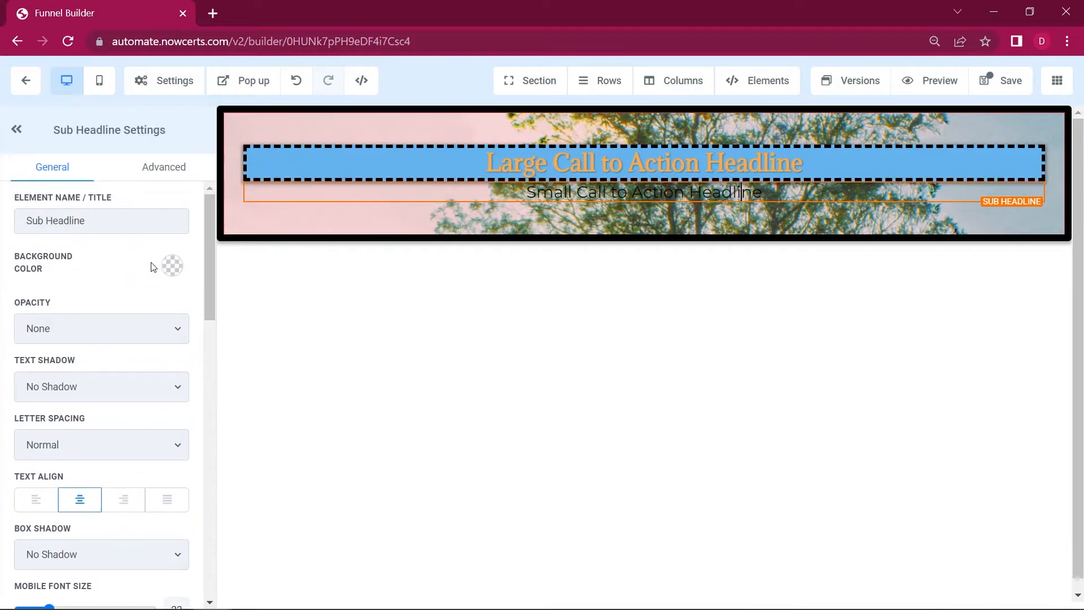
{"action": "left_click", "coordinate": [173, 264]}
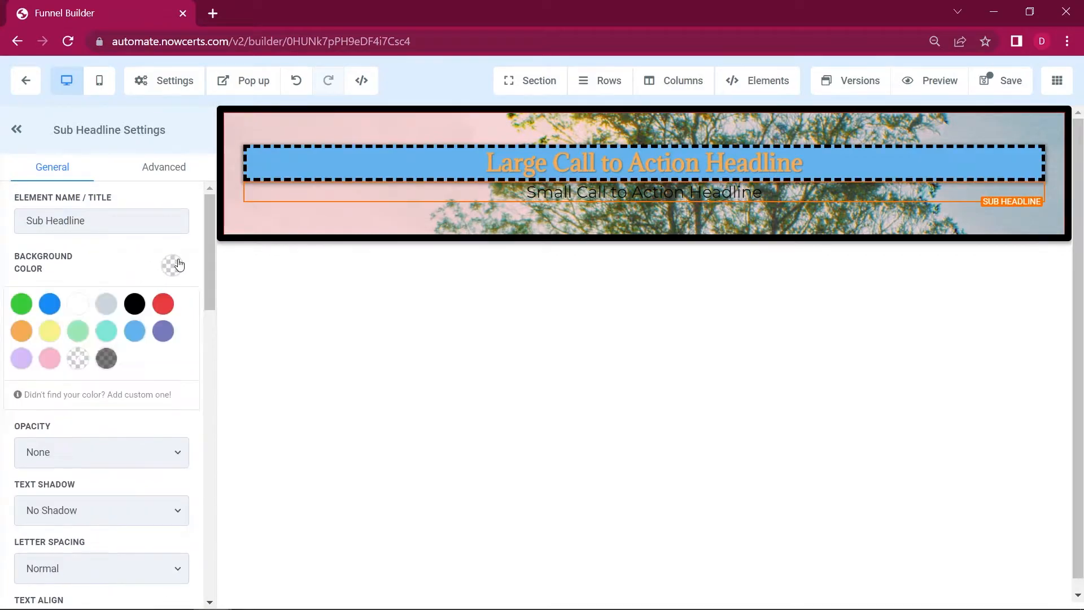
{"action": "left_click", "coordinate": [106, 341]}
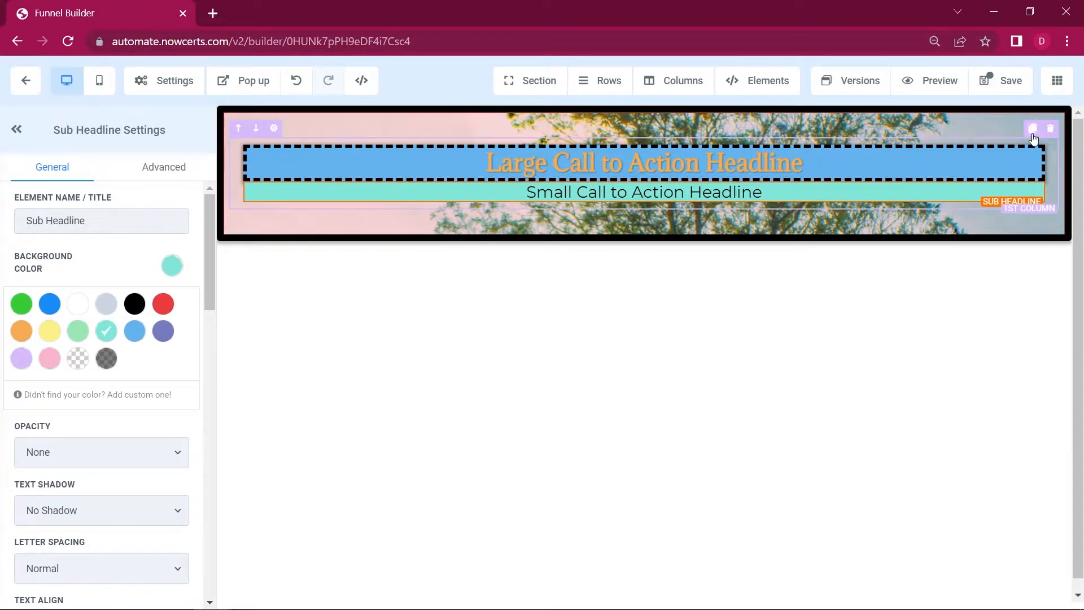
Duplicate the column containing both headlines and delete the copy
{"action": "left_click", "coordinate": [1033, 130]}
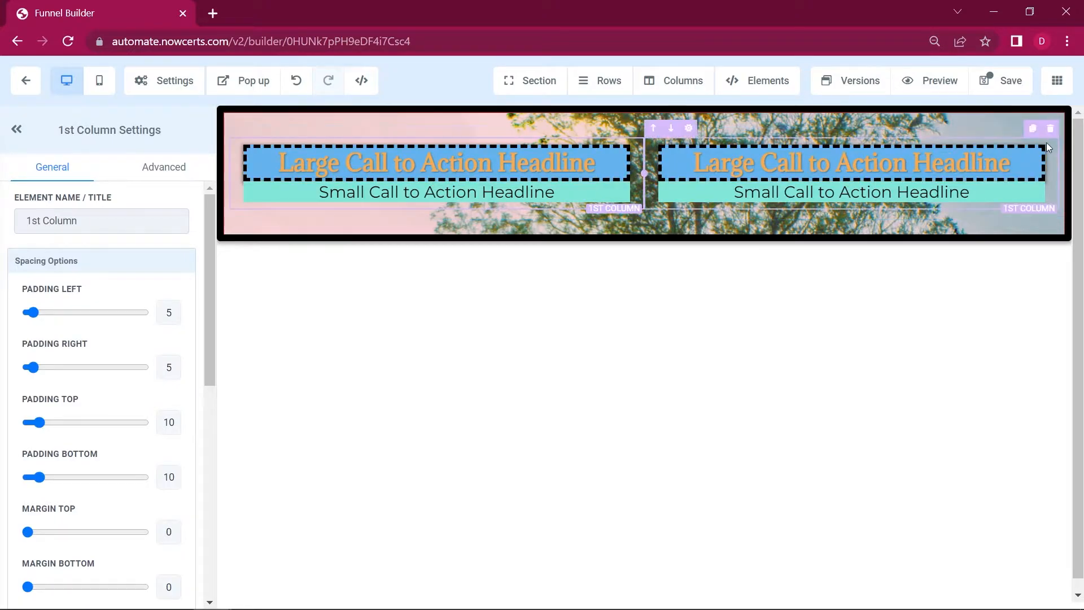
{"action": "left_click", "coordinate": [1050, 133]}
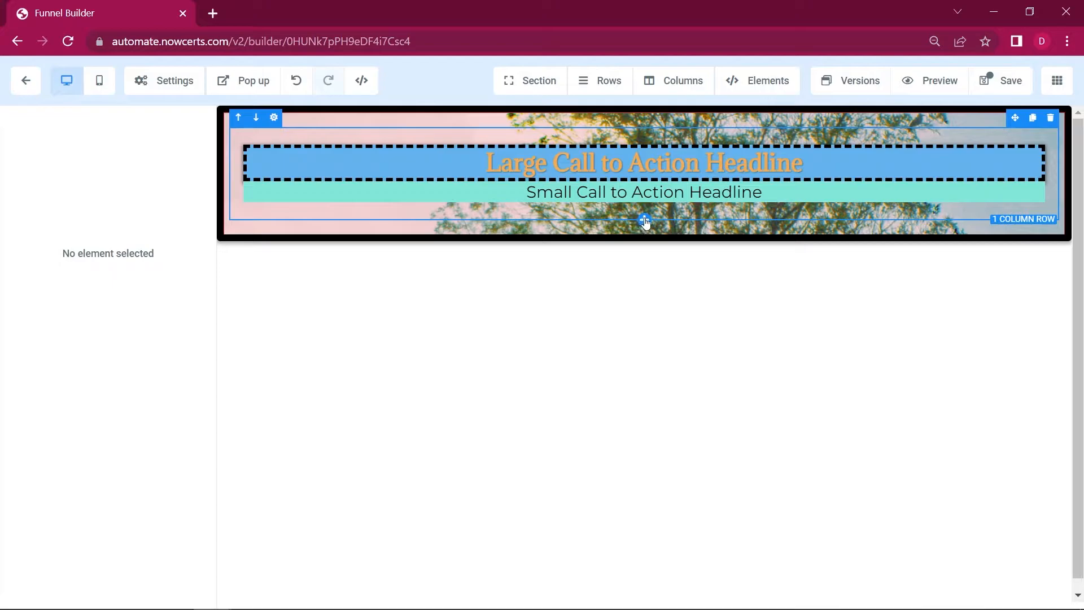
Add a 3 Column row below the headline row and place a Paragraph element in its first column
{"action": "left_click", "coordinate": [645, 220]}
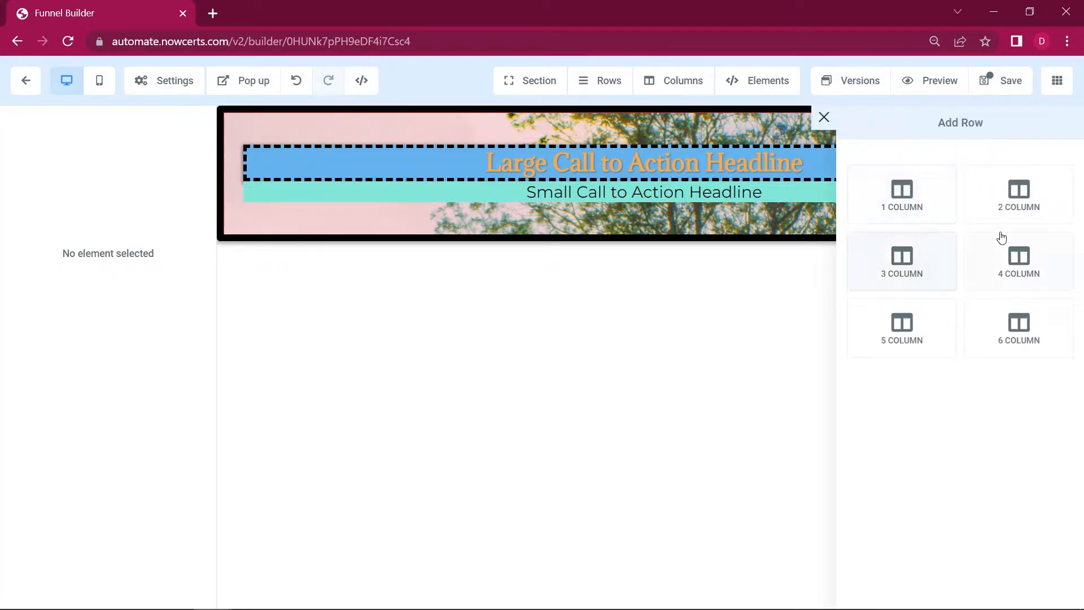
{"action": "left_click", "coordinate": [903, 261]}
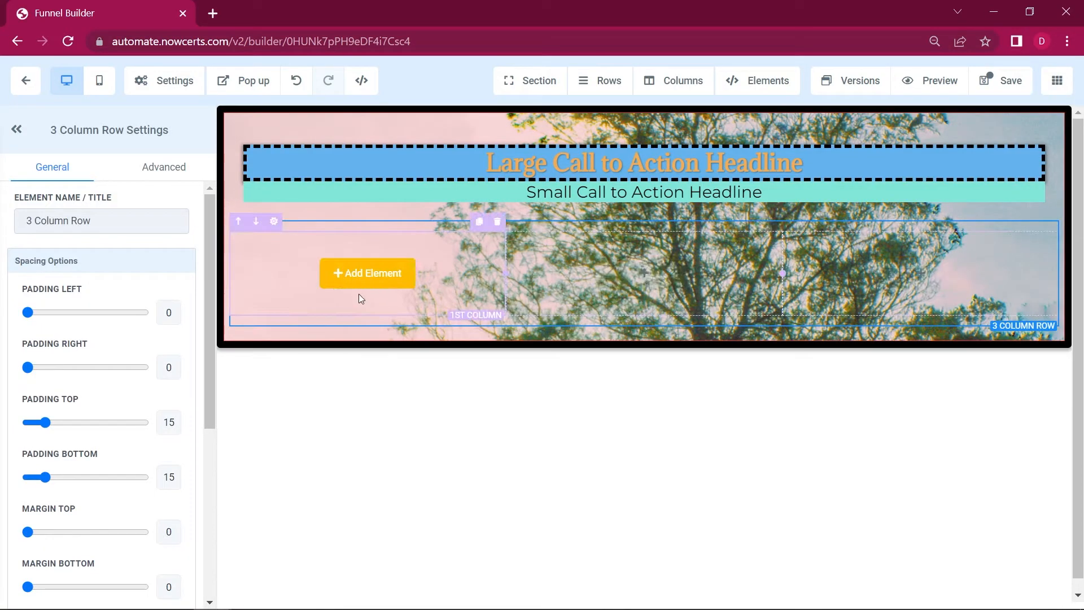
{"action": "left_click", "coordinate": [436, 275]}
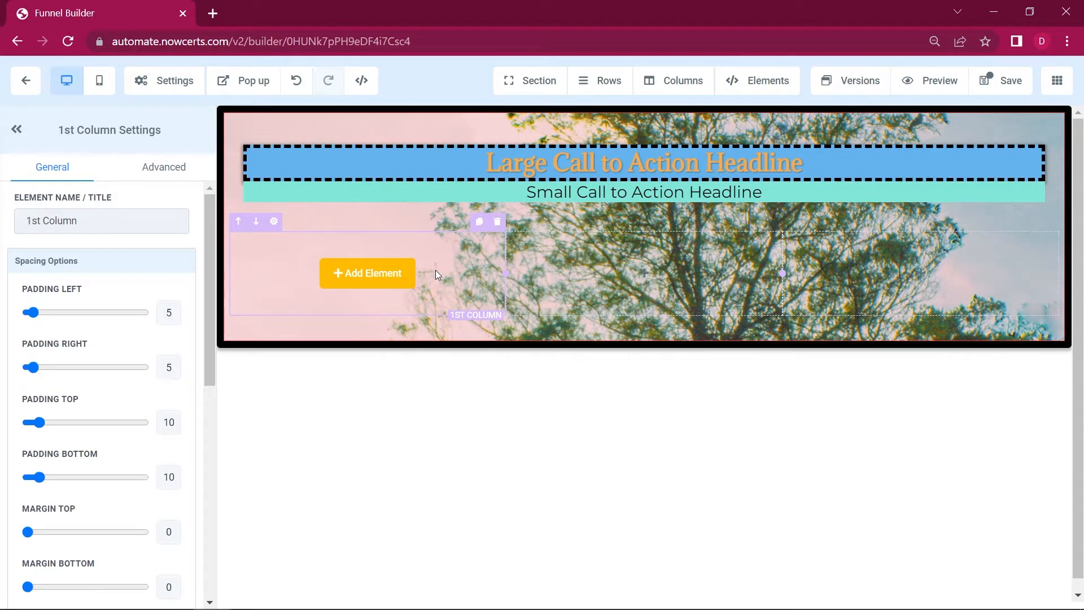
{"action": "left_click", "coordinate": [373, 273]}
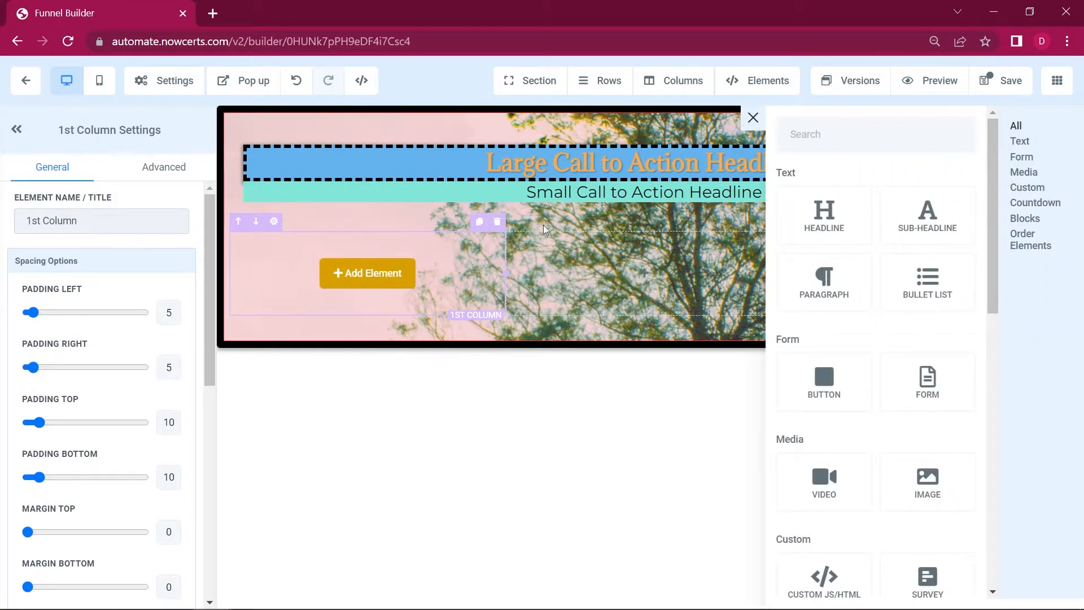
{"action": "left_click", "coordinate": [835, 291]}
Add a Bullet List element to the second column and set its background color to light gray
{"action": "left_click", "coordinate": [621, 274]}
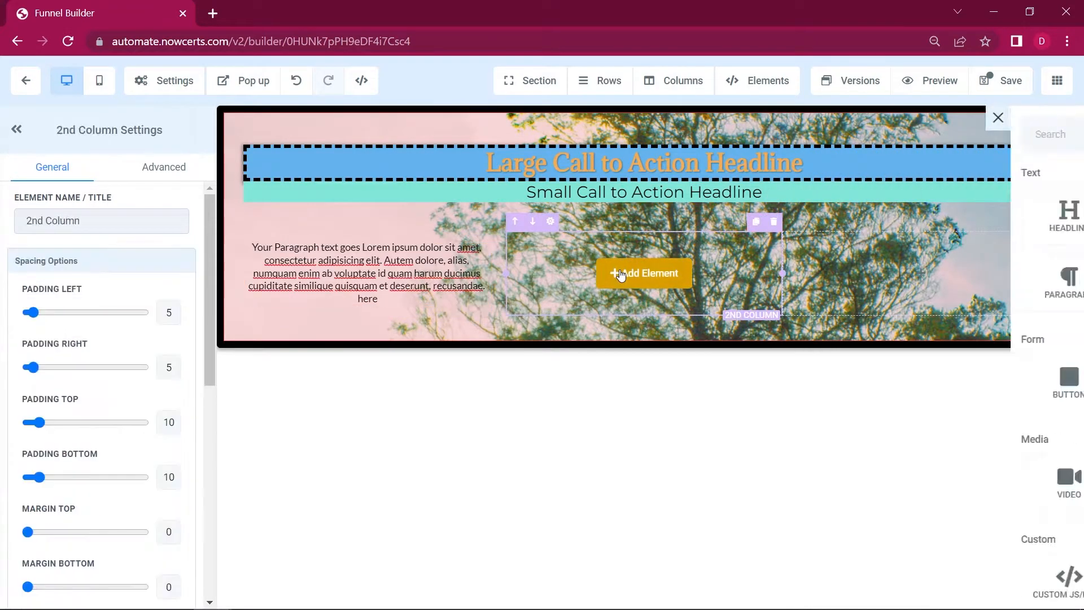
{"action": "left_click", "coordinate": [937, 278]}
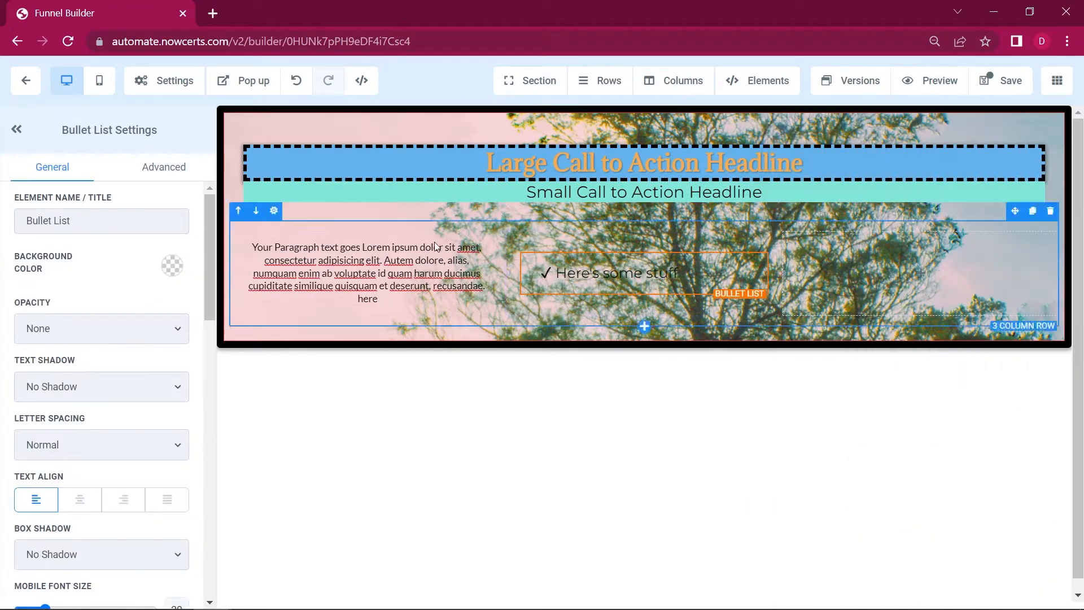
{"action": "left_click", "coordinate": [170, 268]}
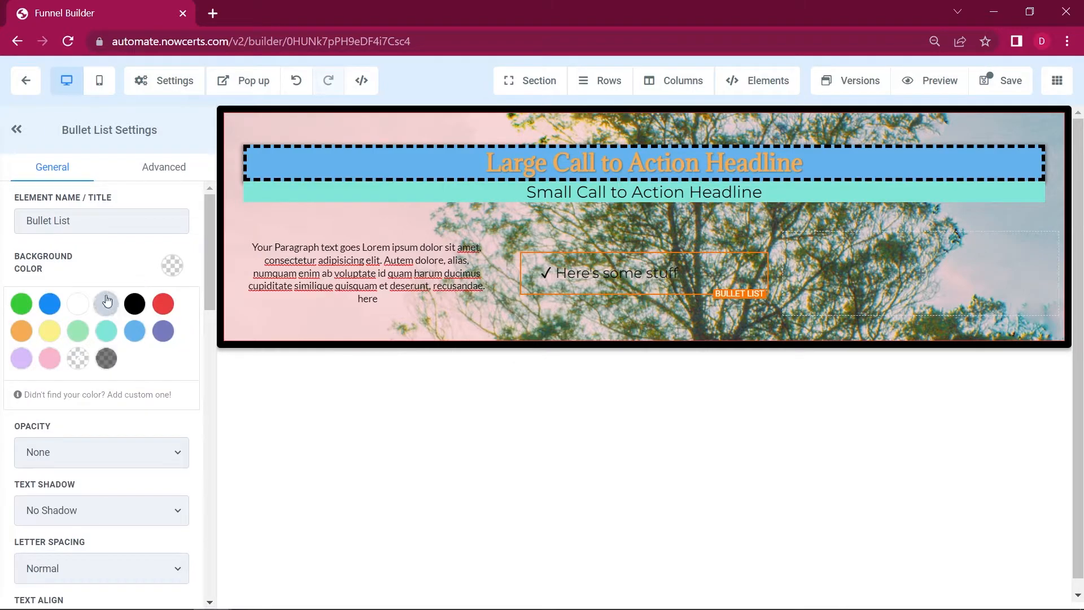
{"action": "left_click", "coordinate": [108, 302]}
Add a Button element to the third column and give it the sub text "Sub text"
{"action": "left_click", "coordinate": [920, 283]}
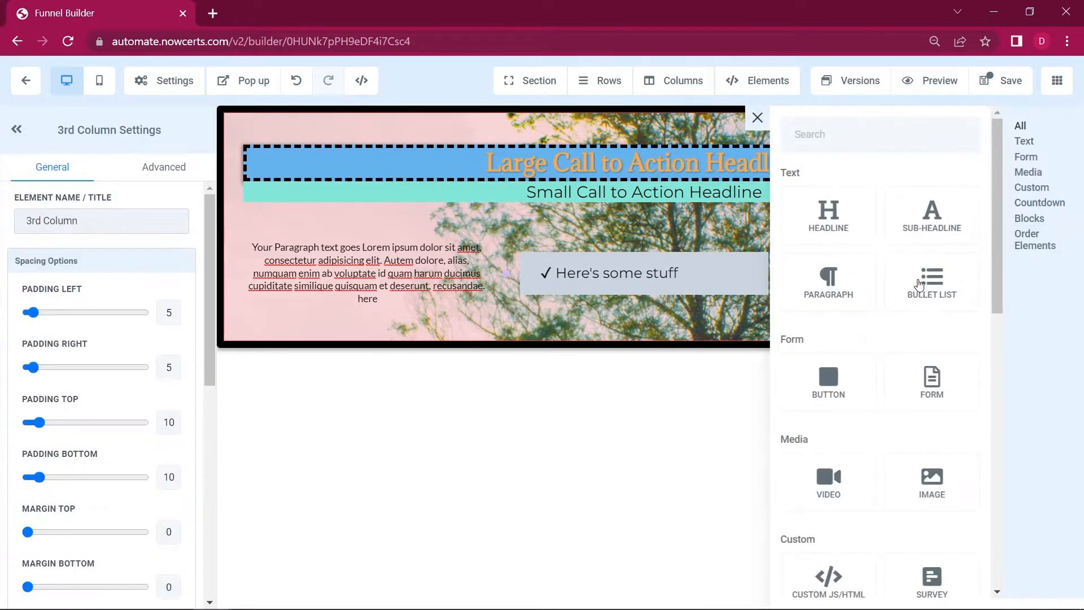
{"action": "left_click", "coordinate": [822, 397]}
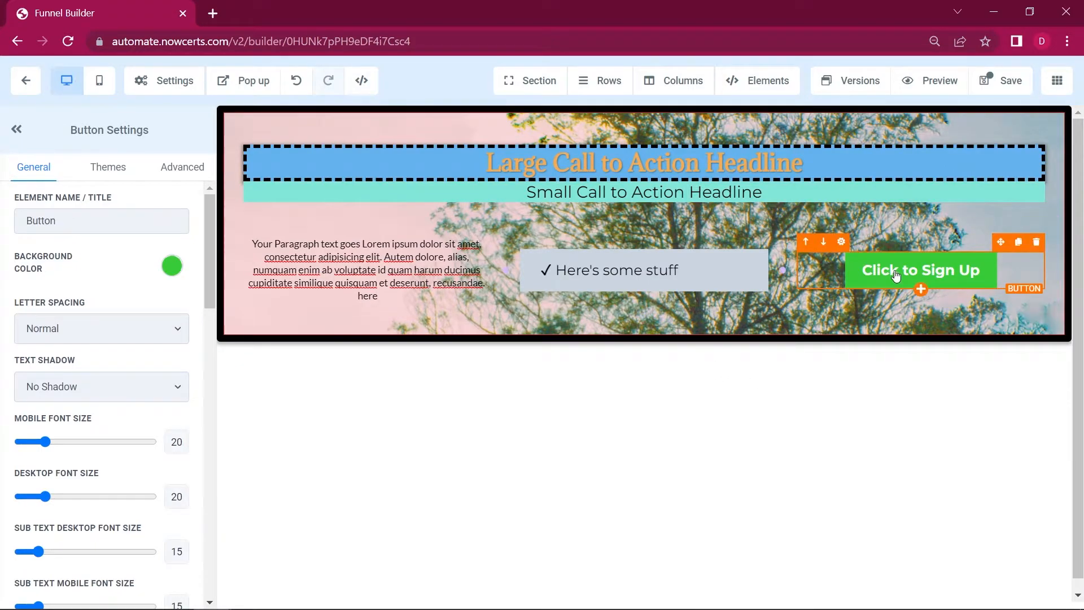
{"action": "left_click_drag", "start_coordinate": [208, 249], "coordinate": [220, 545]}
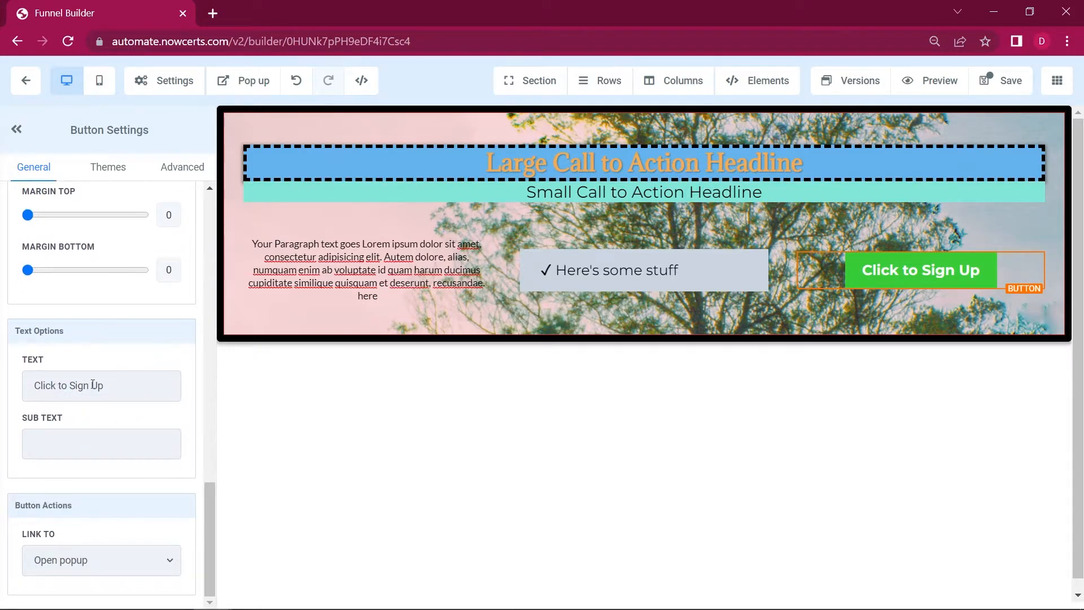
{"action": "left_click", "coordinate": [82, 439]}
{"action": "type", "text": "Su"}
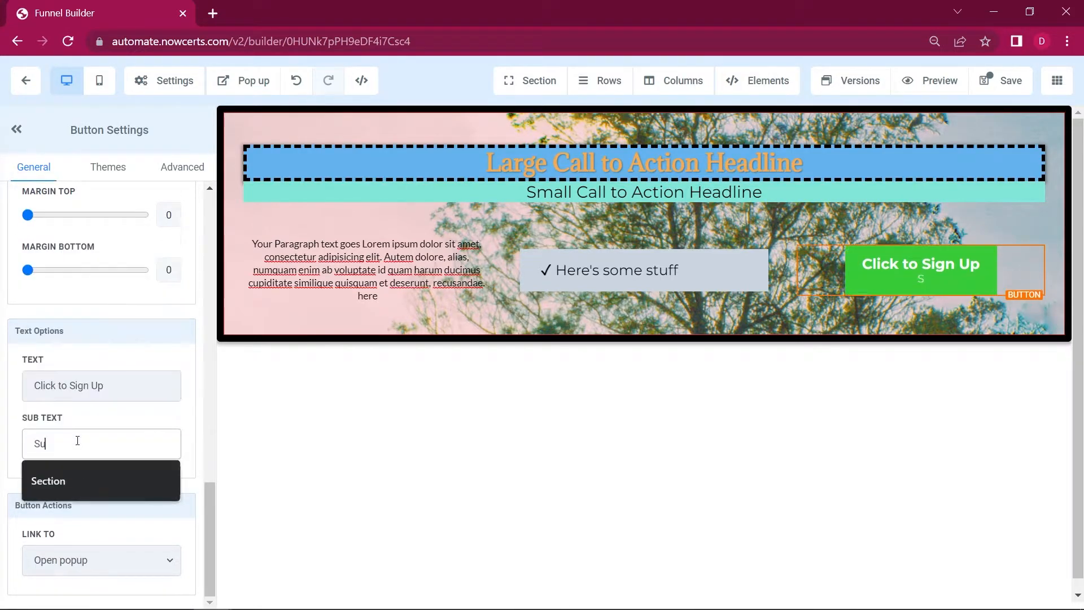
{"action": "type", "text": "b text"}
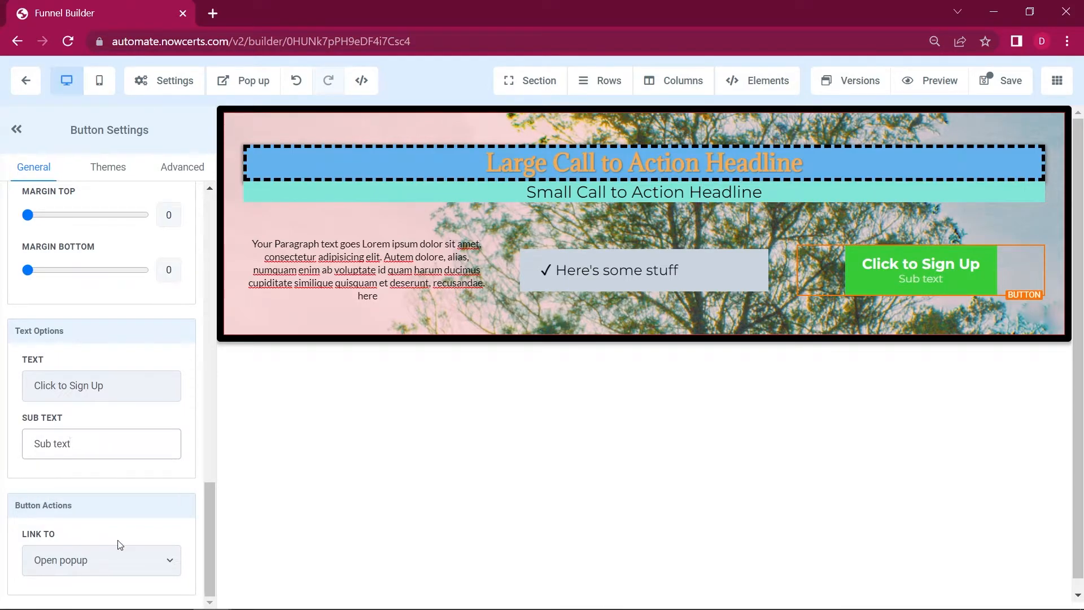
{"action": "left_click", "coordinate": [146, 565]}
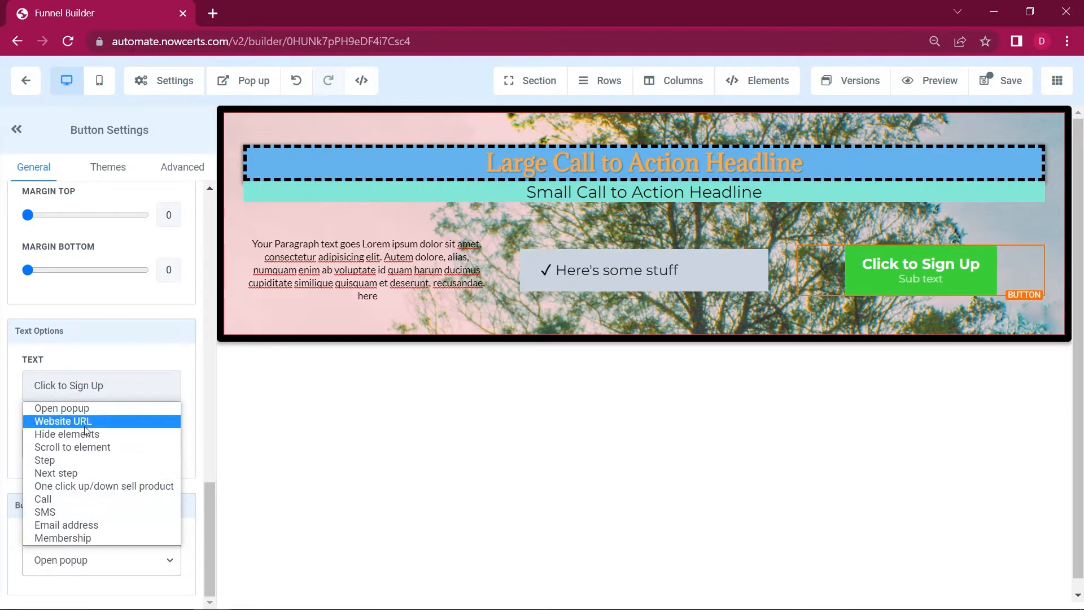
{"action": "left_click", "coordinate": [167, 572]}
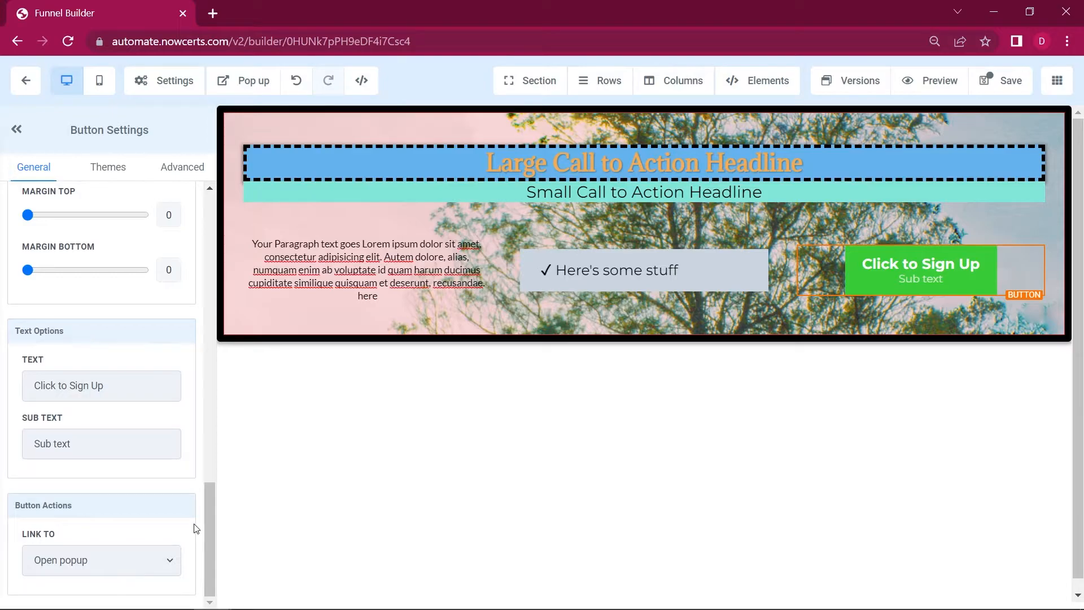
Swap the button and bullet list so the button sits in the second column and the list in the third
{"action": "left_click_drag", "start_coordinate": [1002, 237], "coordinate": [693, 276]}
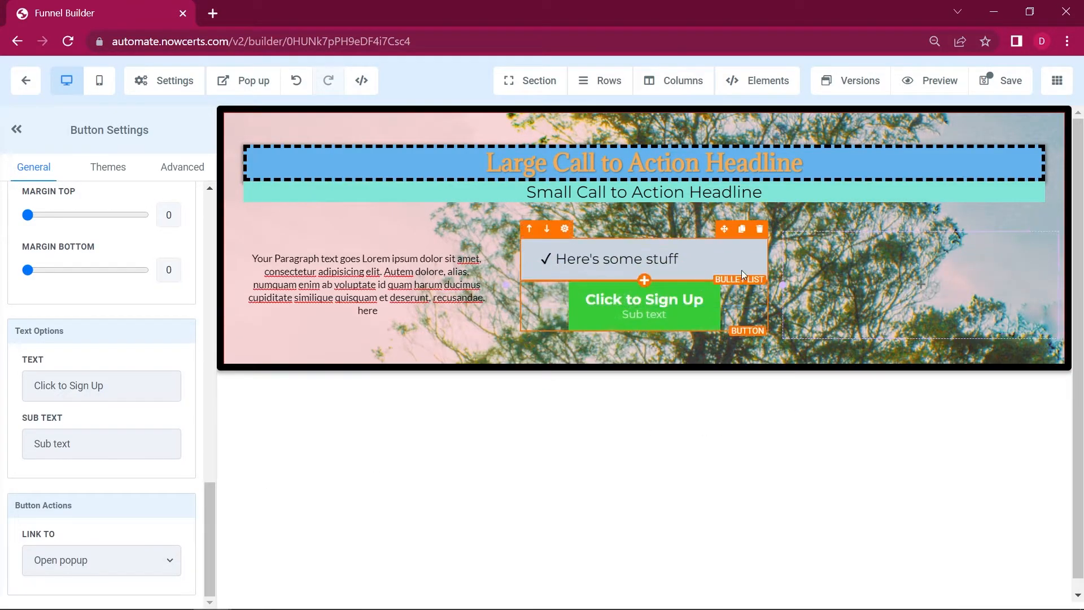
{"action": "left_click_drag", "start_coordinate": [724, 229], "coordinate": [926, 265]}
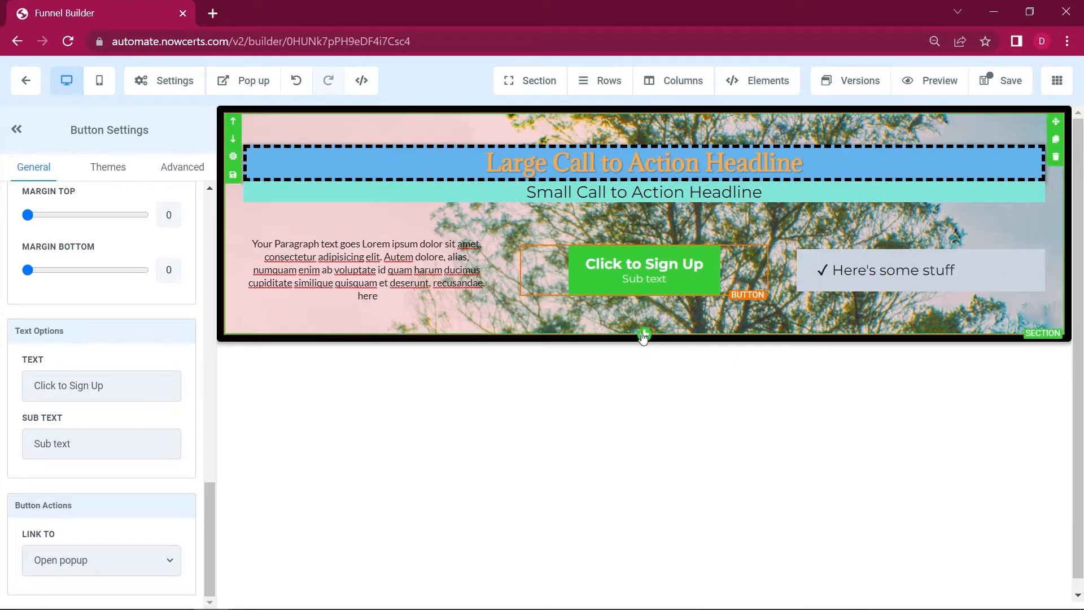
Add a Medium section below the existing section and insert a 2 Column row in it
{"action": "left_click", "coordinate": [645, 335]}
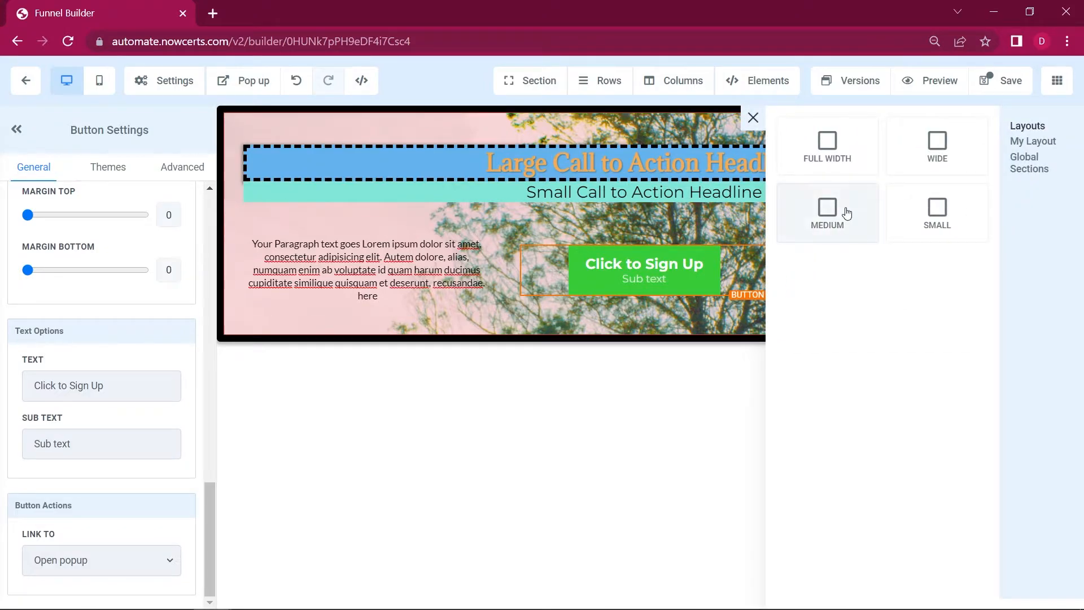
{"action": "left_click", "coordinate": [847, 213]}
{"action": "left_click", "coordinate": [643, 398]}
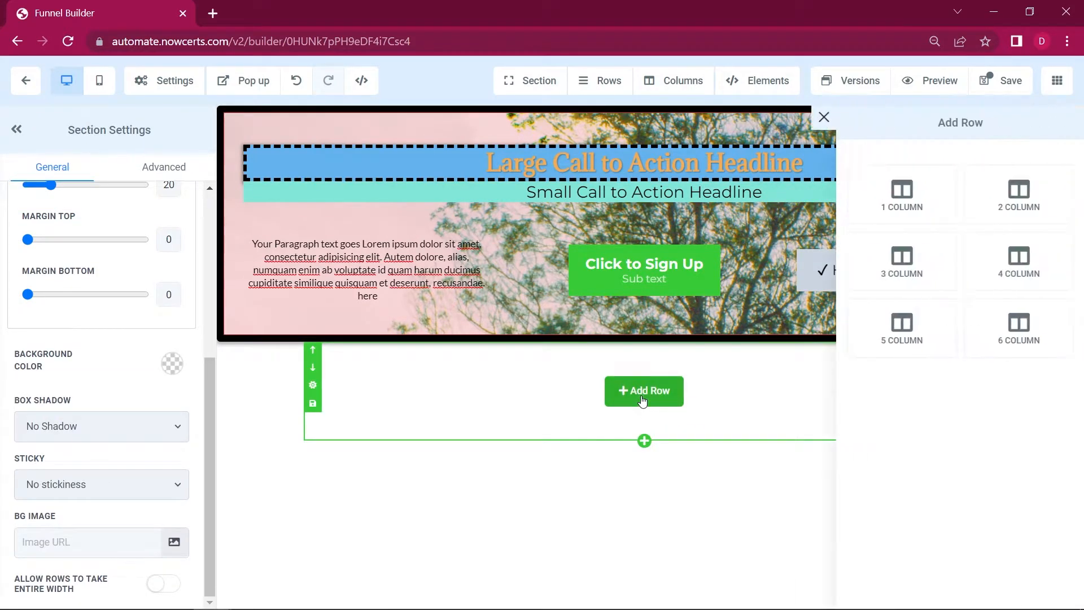
{"action": "left_click", "coordinate": [1008, 210]}
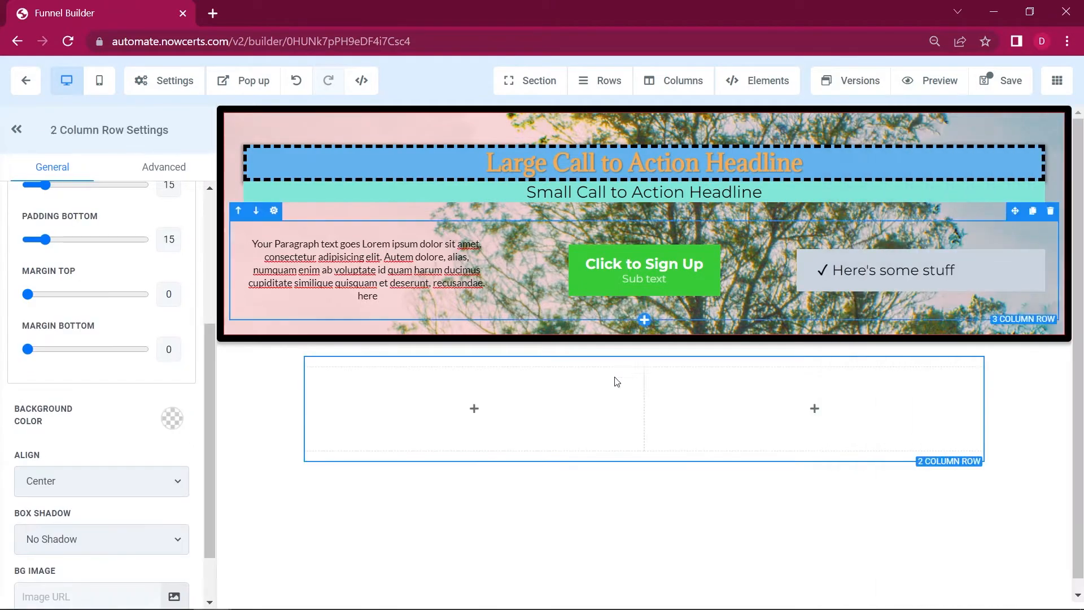
Add a Video element to the first column of the new row and keep Youtube as its video type
{"action": "left_click", "coordinate": [471, 418]}
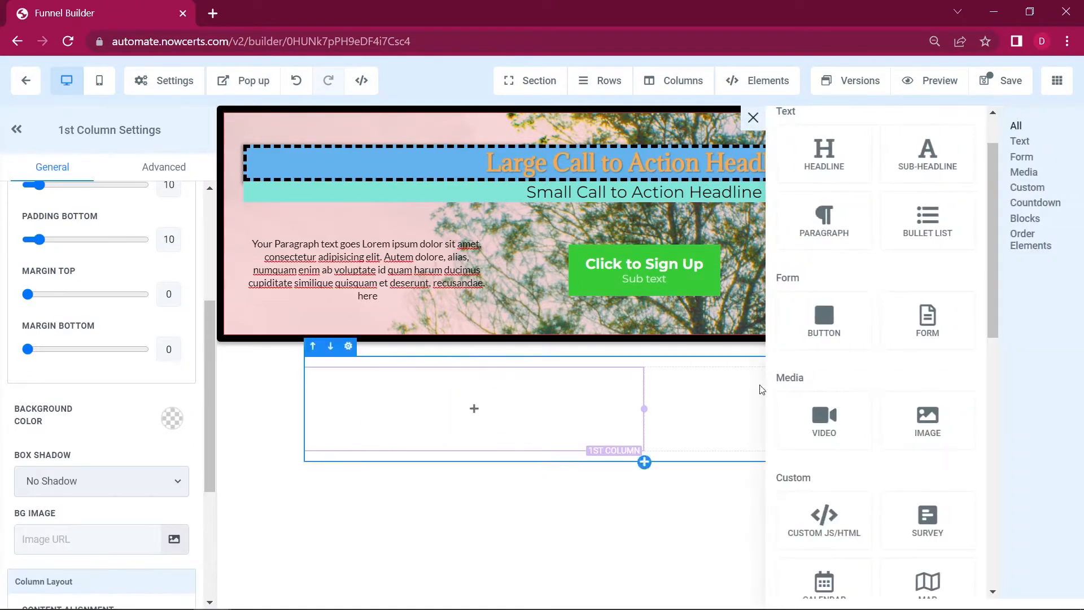
{"action": "left_click", "coordinate": [827, 422]}
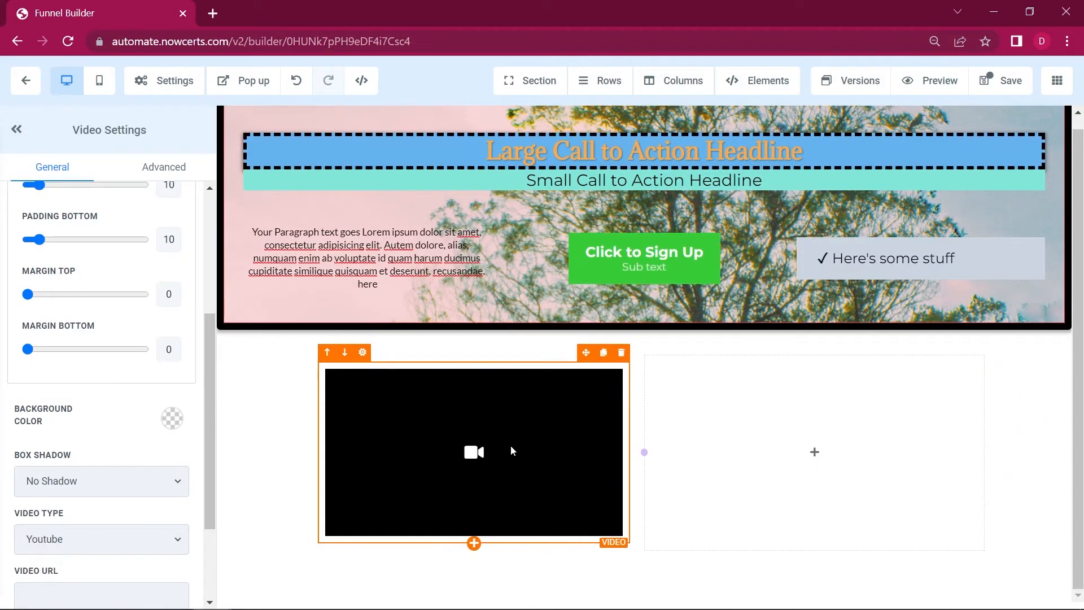
{"action": "scroll", "coordinate": [208, 378], "scroll_direction": "down", "scroll_amount": 2}
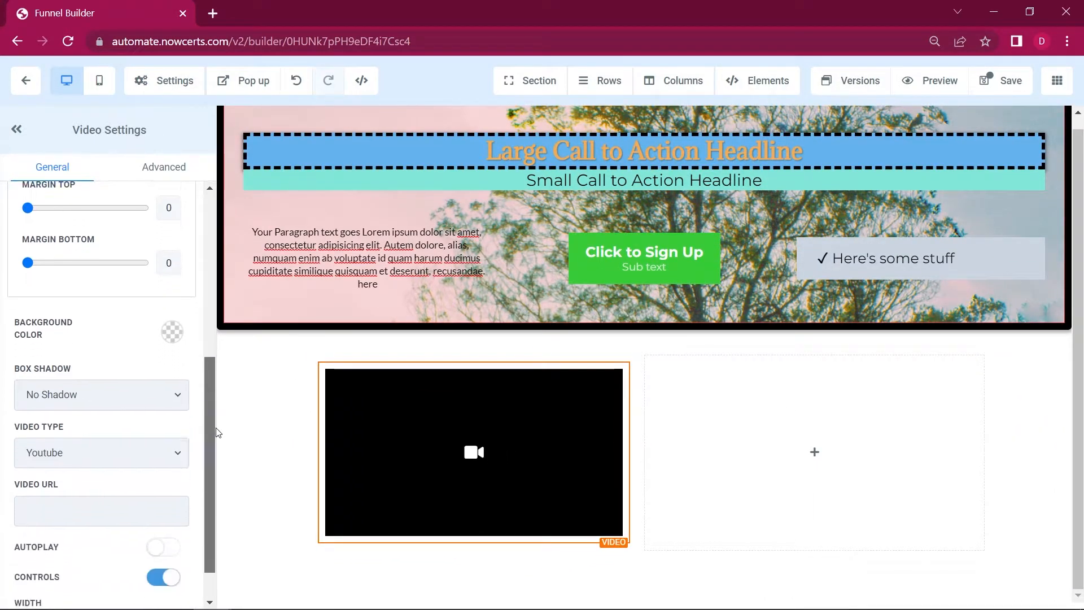
{"action": "scroll", "coordinate": [218, 427], "scroll_direction": "down", "scroll_amount": 1}
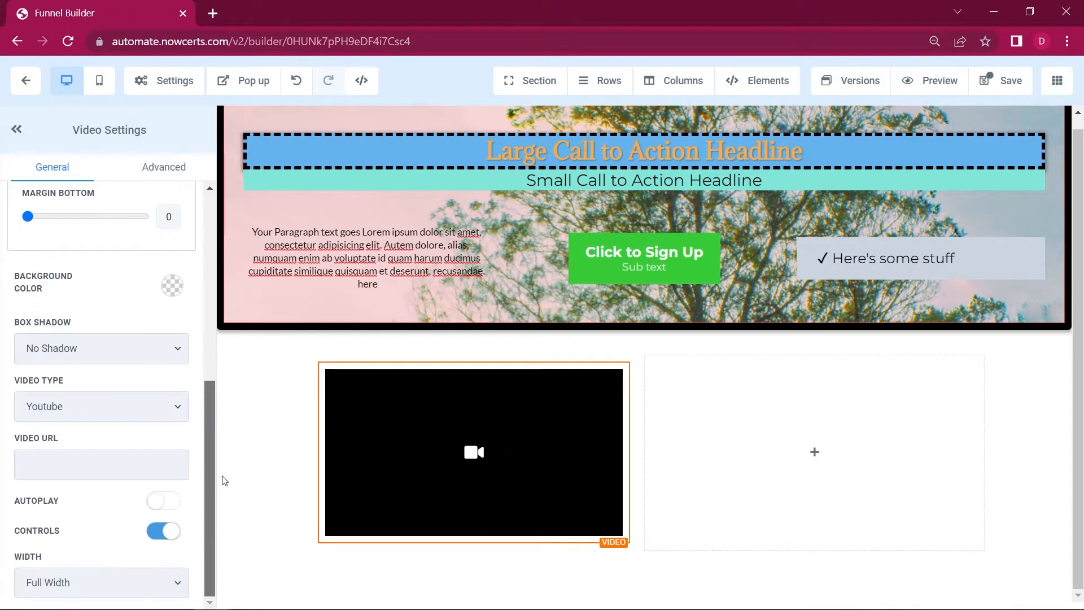
{"action": "left_click", "coordinate": [167, 412]}
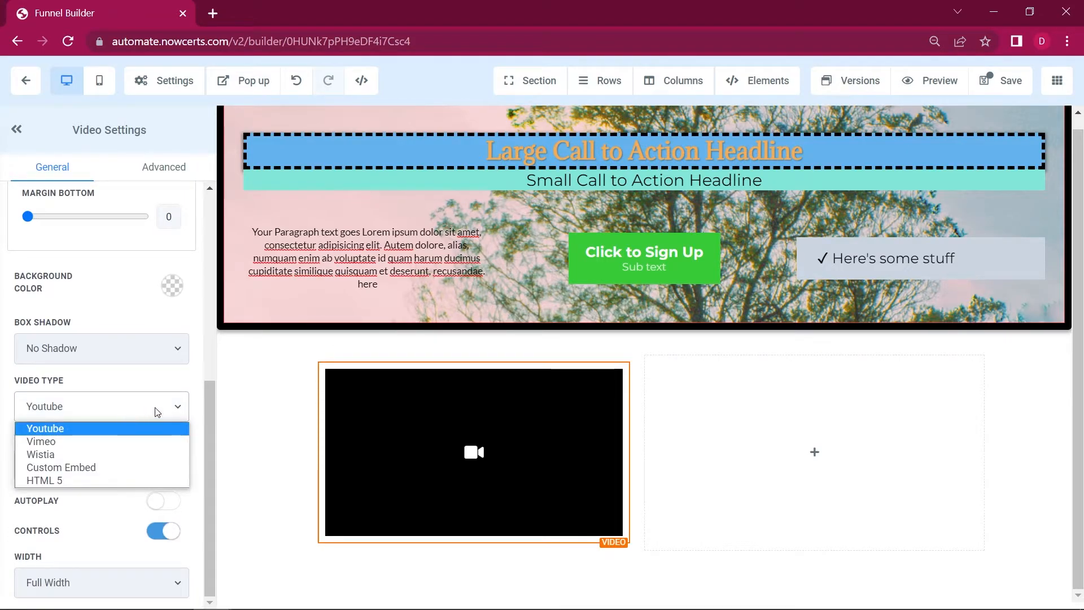
{"action": "left_click", "coordinate": [156, 408]}
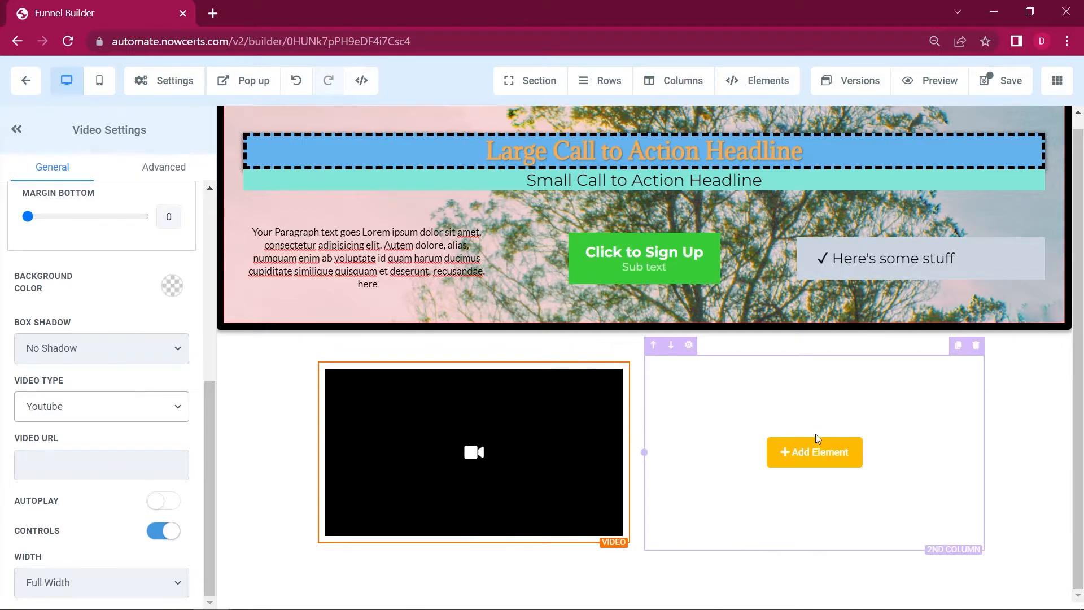
Add an Image element to the second column and use g3.png from the full media library as its picture
{"action": "left_click", "coordinate": [823, 450]}
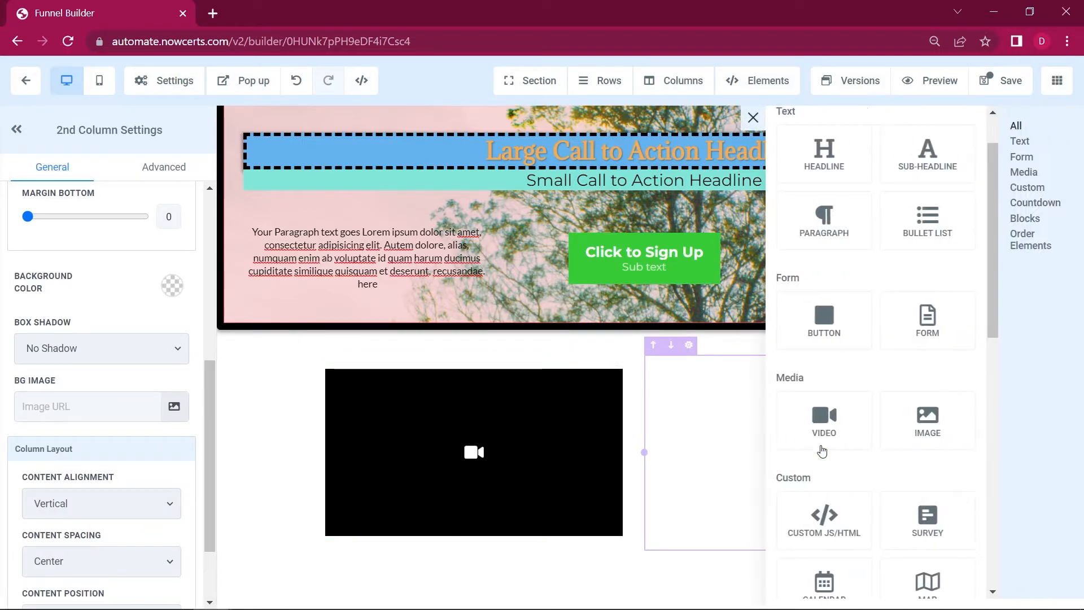
{"action": "left_click", "coordinate": [938, 428]}
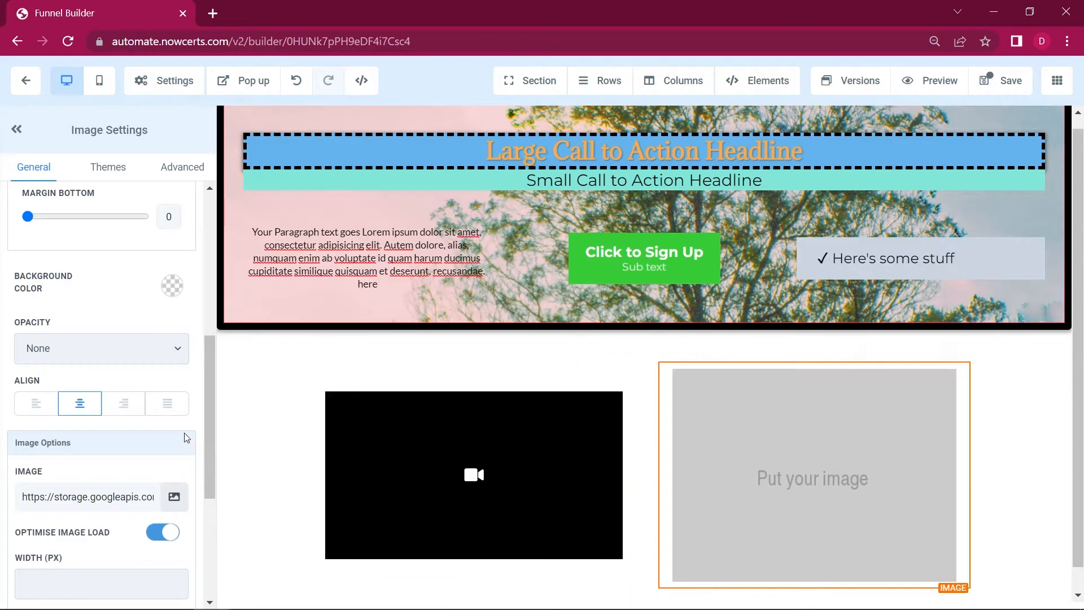
{"action": "left_click_drag", "start_coordinate": [207, 404], "coordinate": [213, 501]}
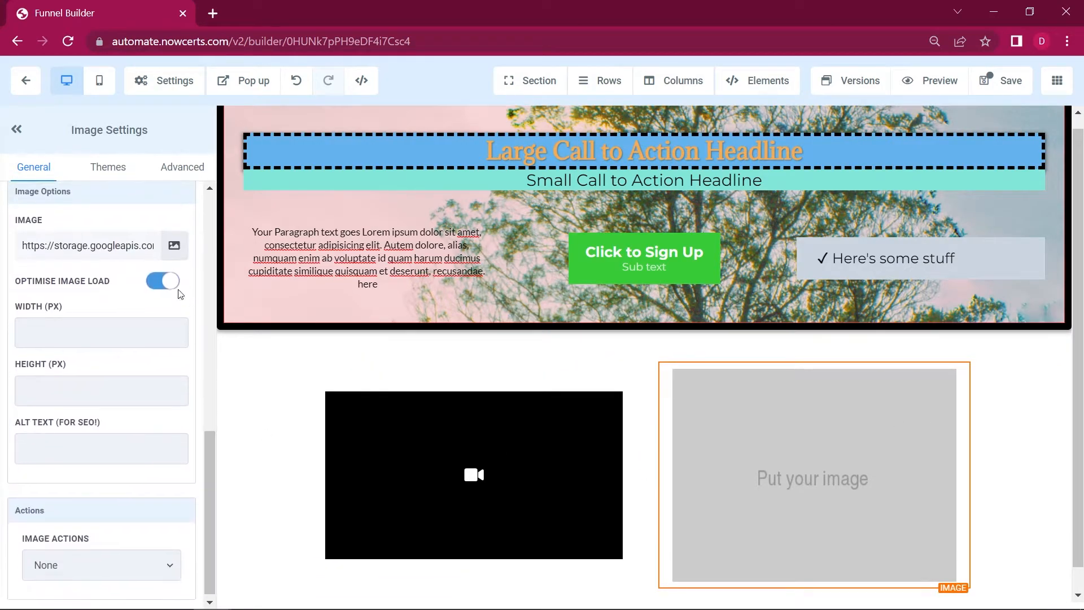
{"action": "left_click", "coordinate": [174, 246]}
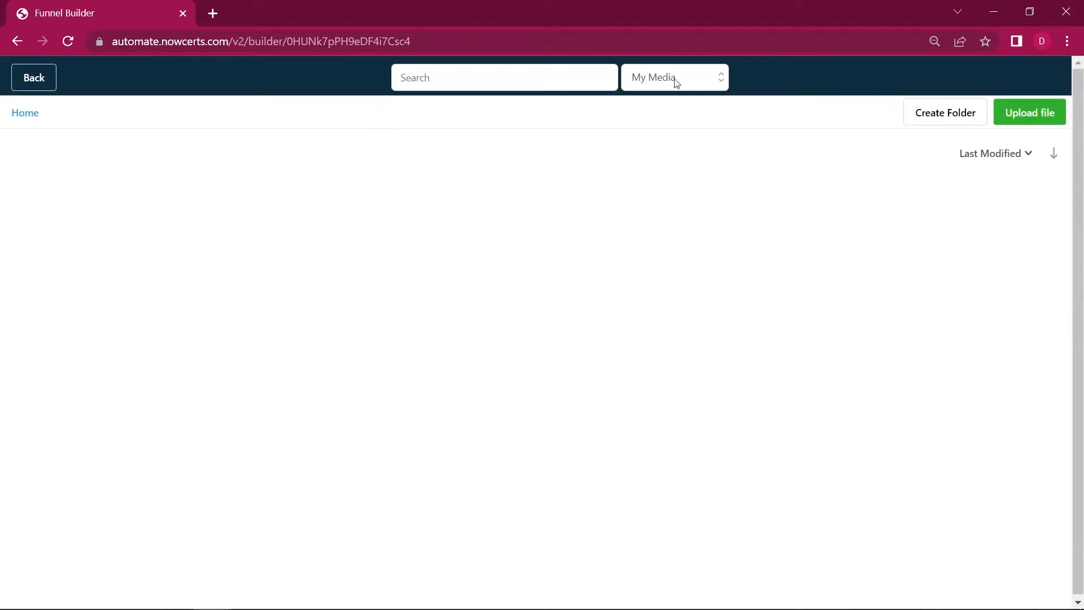
{"action": "left_click", "coordinate": [672, 80]}
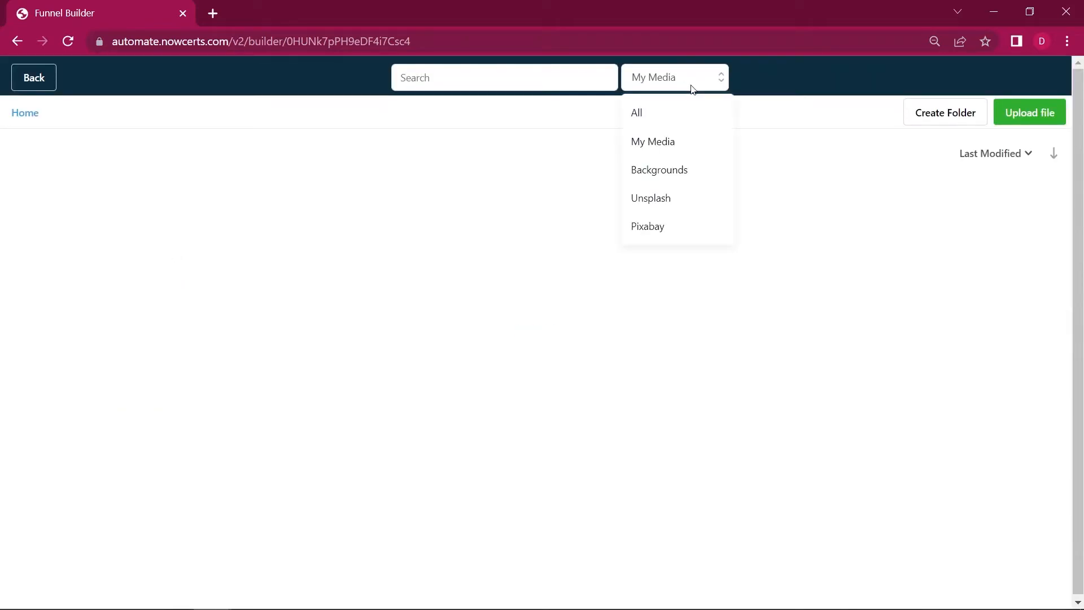
{"action": "left_click", "coordinate": [641, 114]}
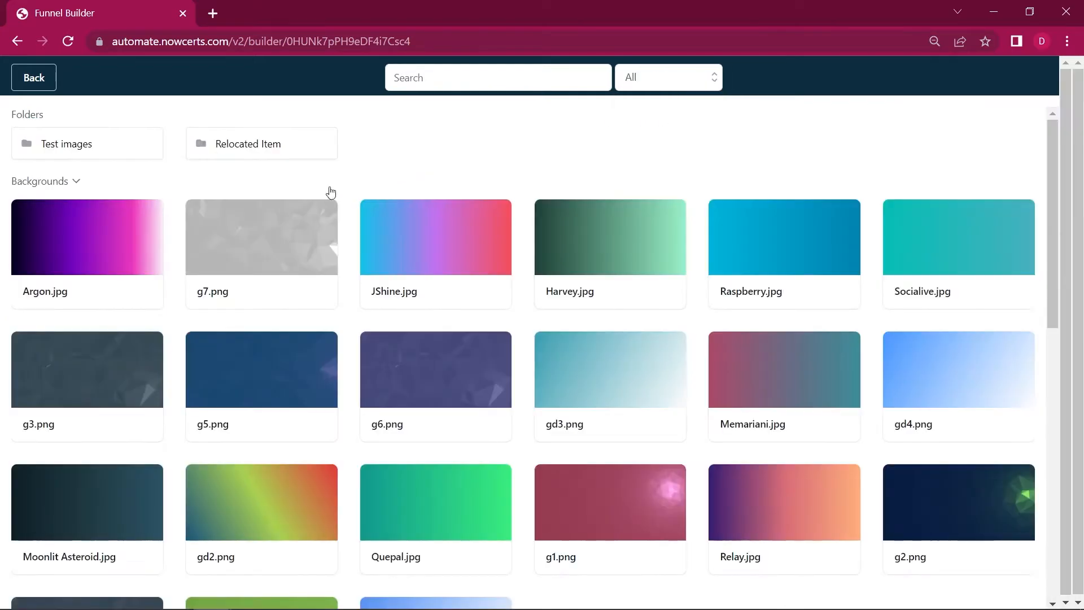
{"action": "left_click", "coordinate": [88, 372]}
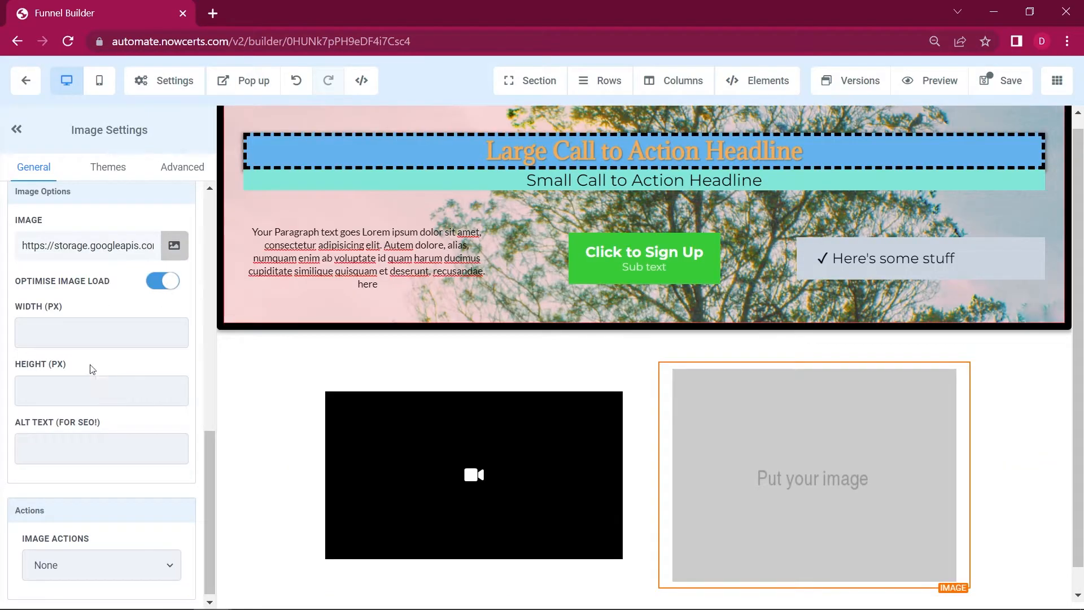
Set the image's action to Open the Popup
{"action": "scroll", "coordinate": [136, 473], "scroll_direction": "down", "scroll_amount": 1}
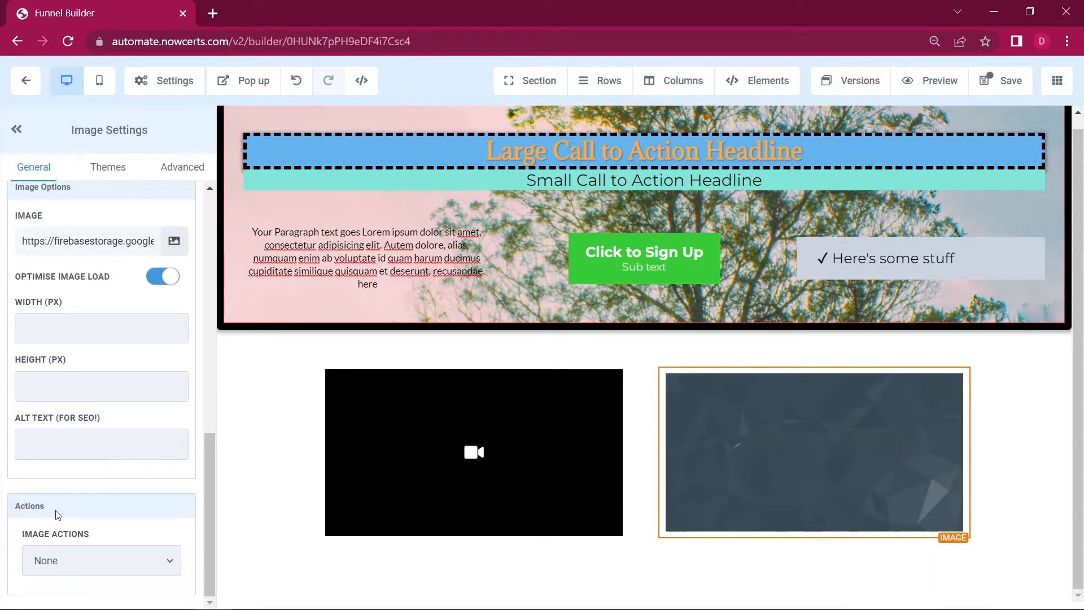
{"action": "left_click", "coordinate": [137, 561]}
{"action": "left_click", "coordinate": [140, 564]}
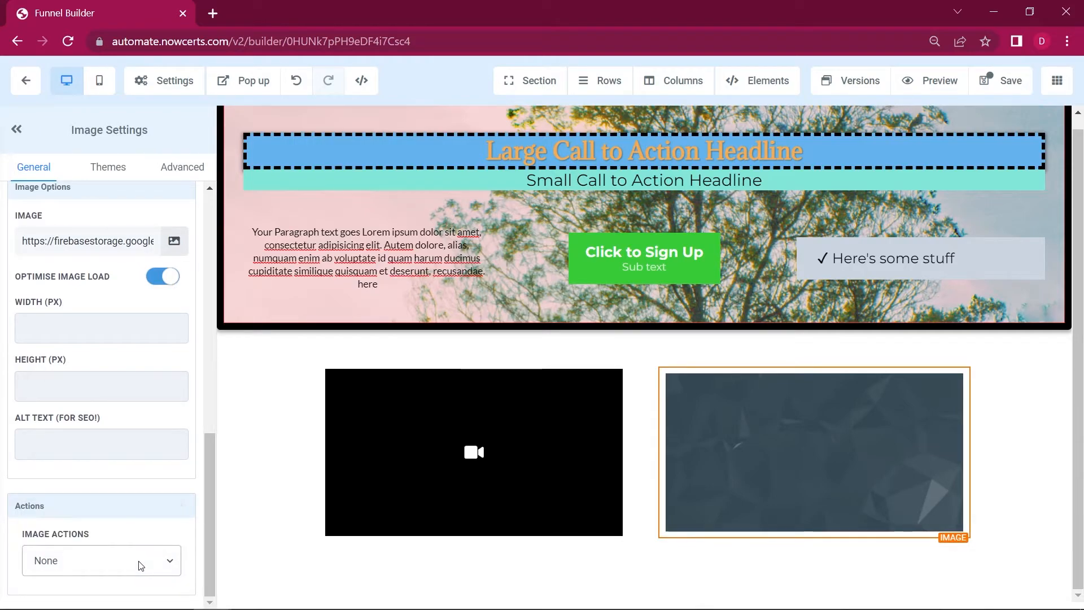
{"action": "left_click", "coordinate": [144, 564]}
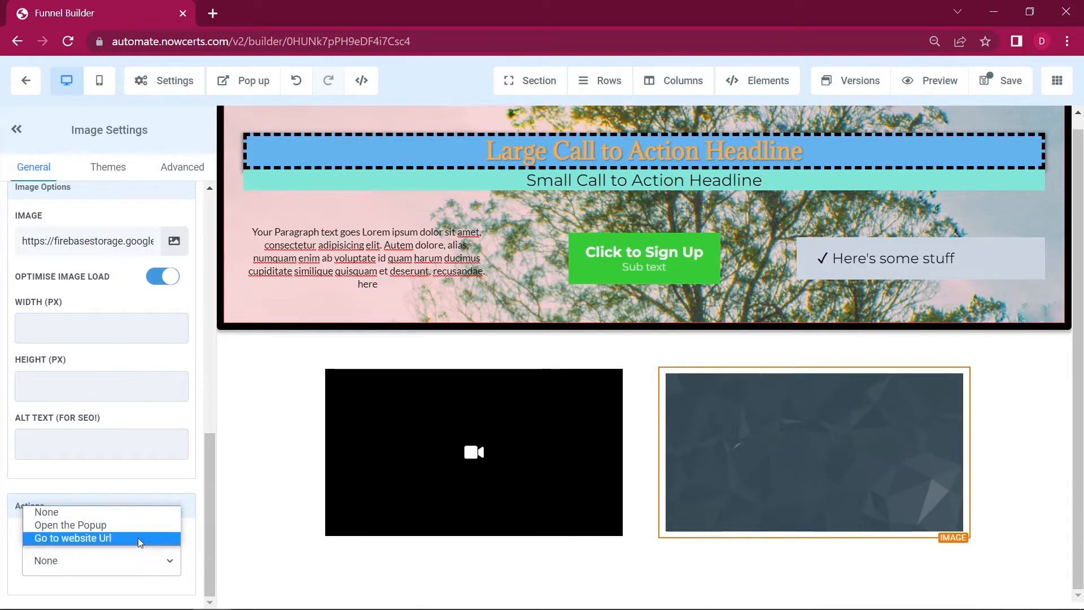
{"action": "left_click", "coordinate": [94, 526]}
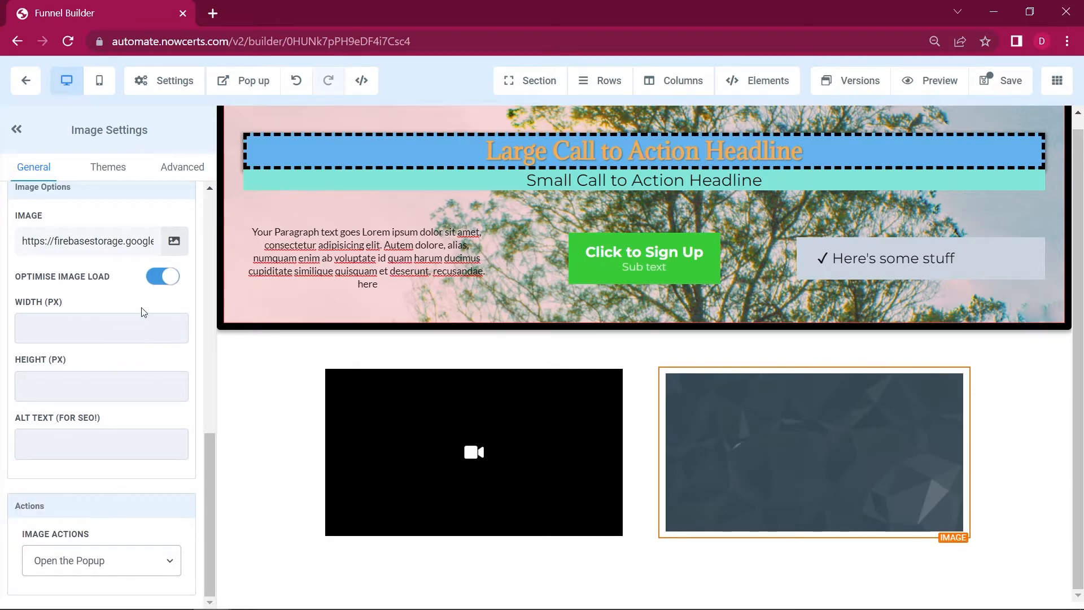
Add a 2 Column row to the page's popup and place a Headline element in its first column
{"action": "left_click", "coordinate": [253, 88]}
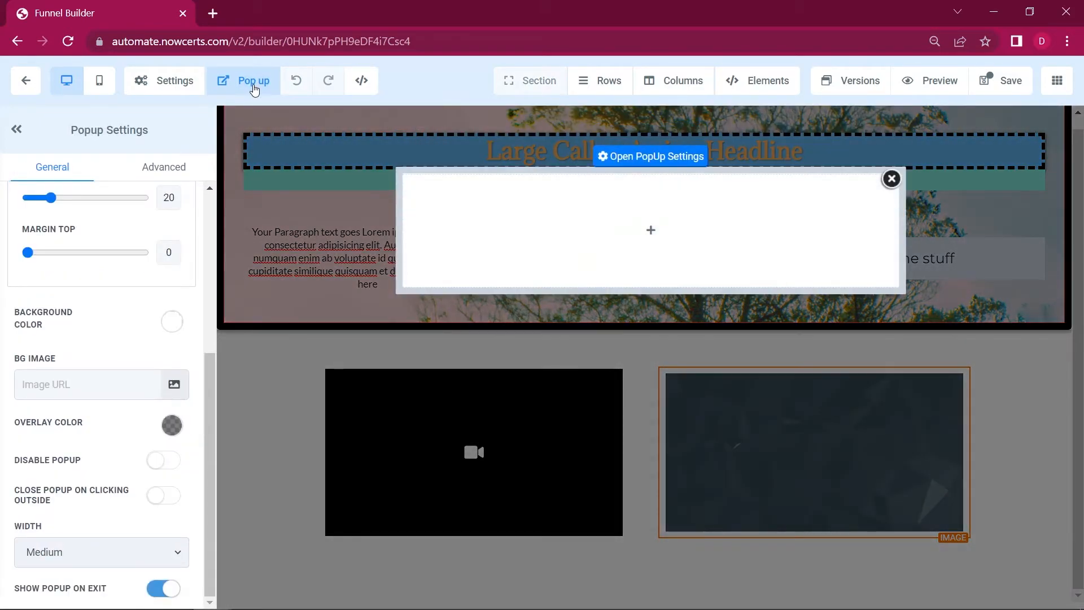
{"action": "left_click", "coordinate": [641, 236]}
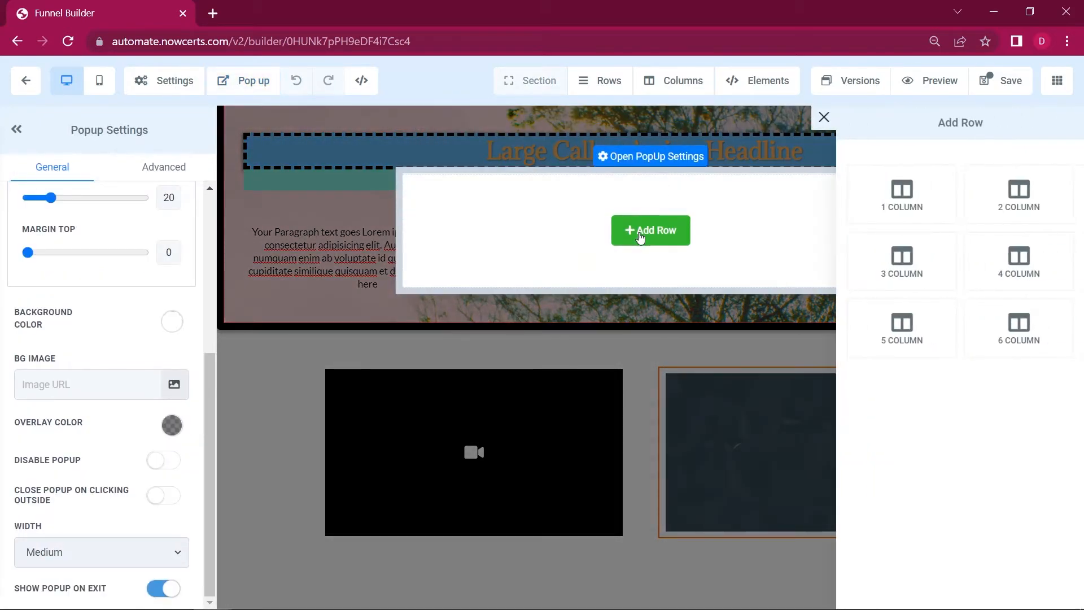
{"action": "left_click", "coordinate": [1001, 209]}
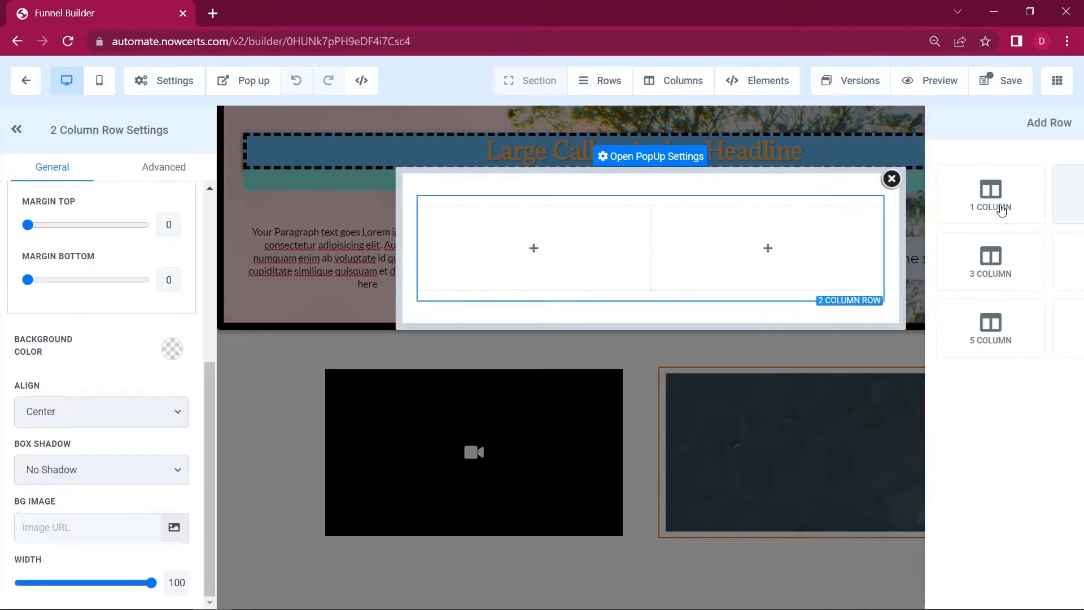
{"action": "left_click", "coordinate": [524, 255]}
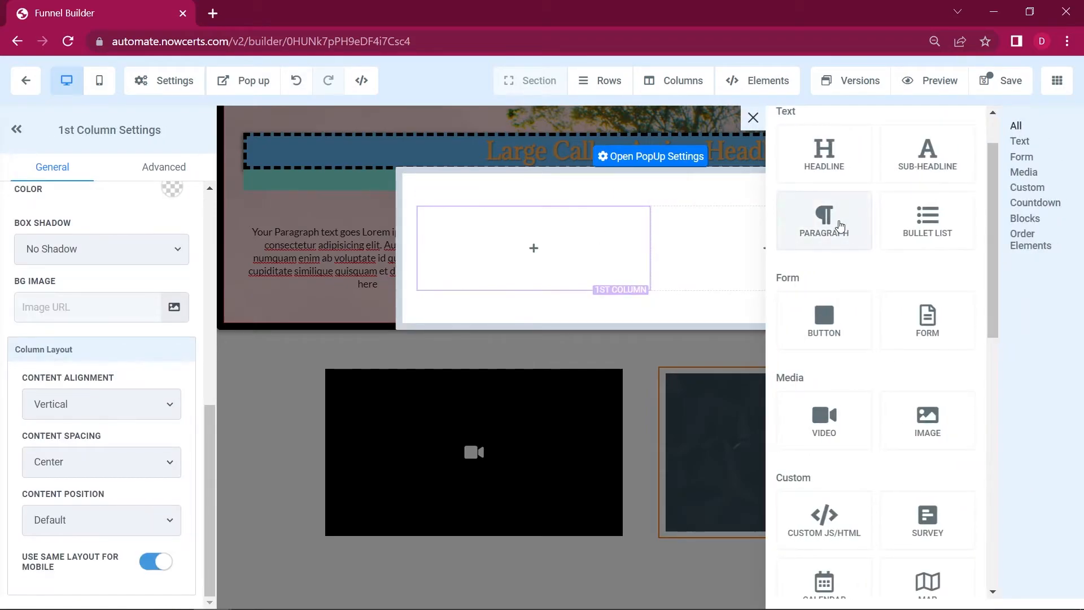
{"action": "left_click", "coordinate": [825, 169]}
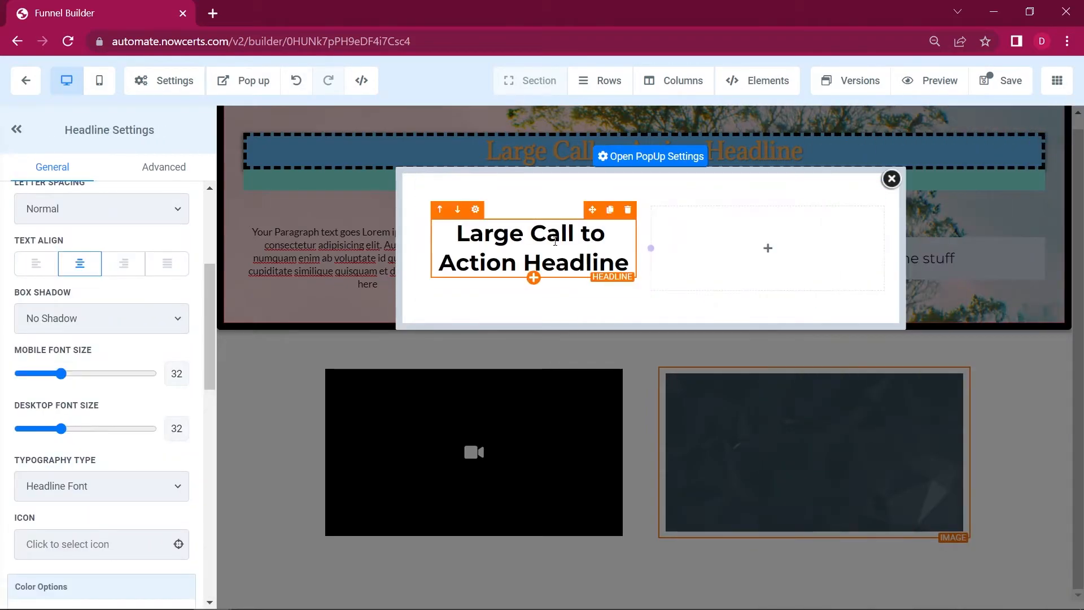
Add a Headline element reading "Hey" to the popup's second column and close the popup
{"action": "left_click", "coordinate": [763, 266]}
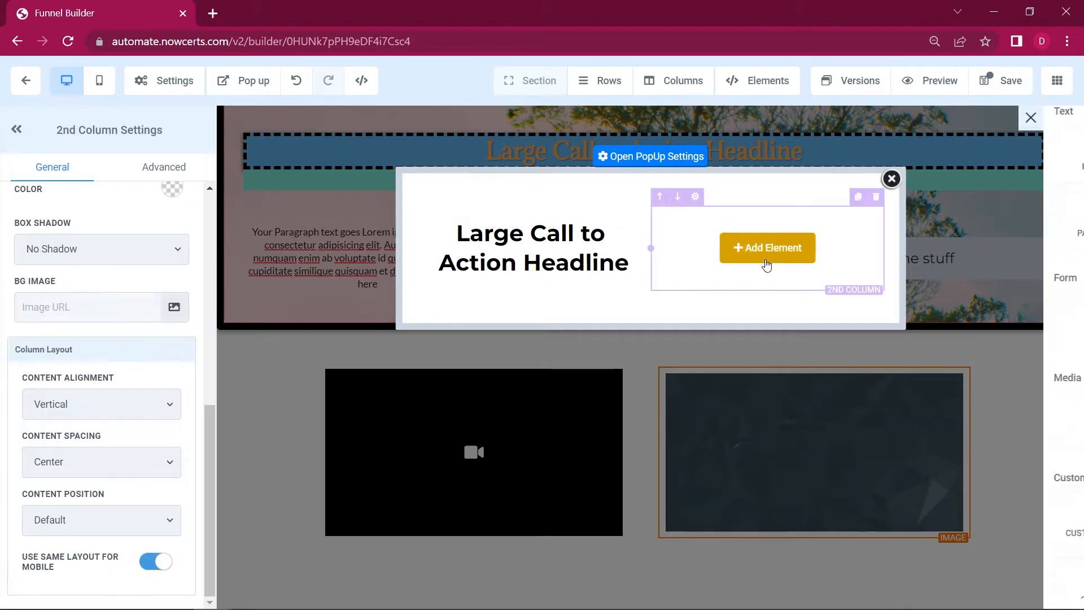
{"action": "left_click", "coordinate": [826, 161]}
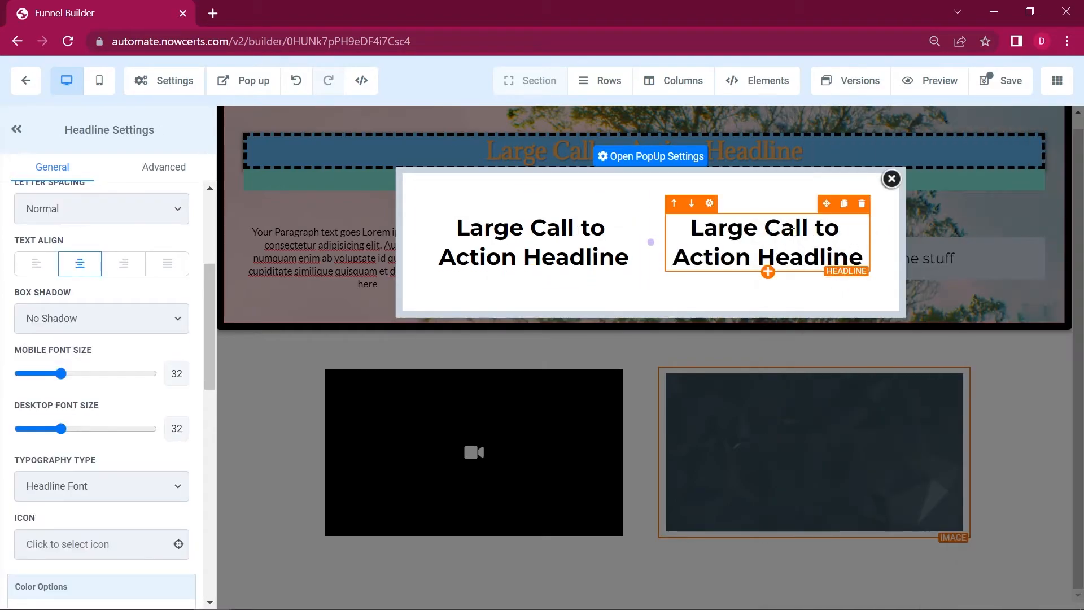
{"action": "double_click", "coordinate": [792, 223]}
{"action": "key", "text": "ctrl+a"}
{"action": "type", "text": "Hey"}
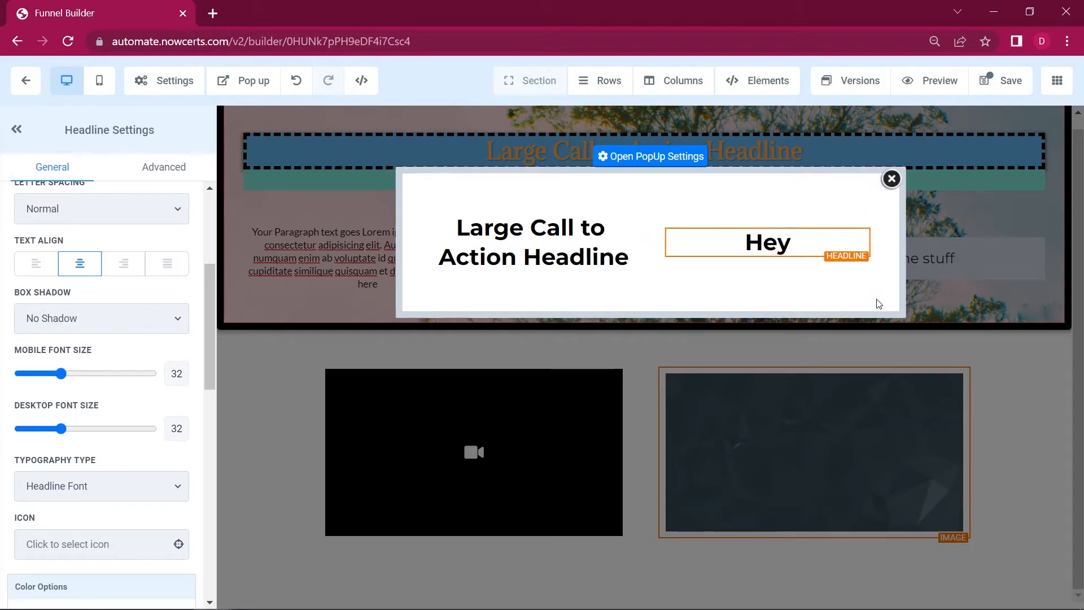
{"action": "left_click", "coordinate": [892, 180]}
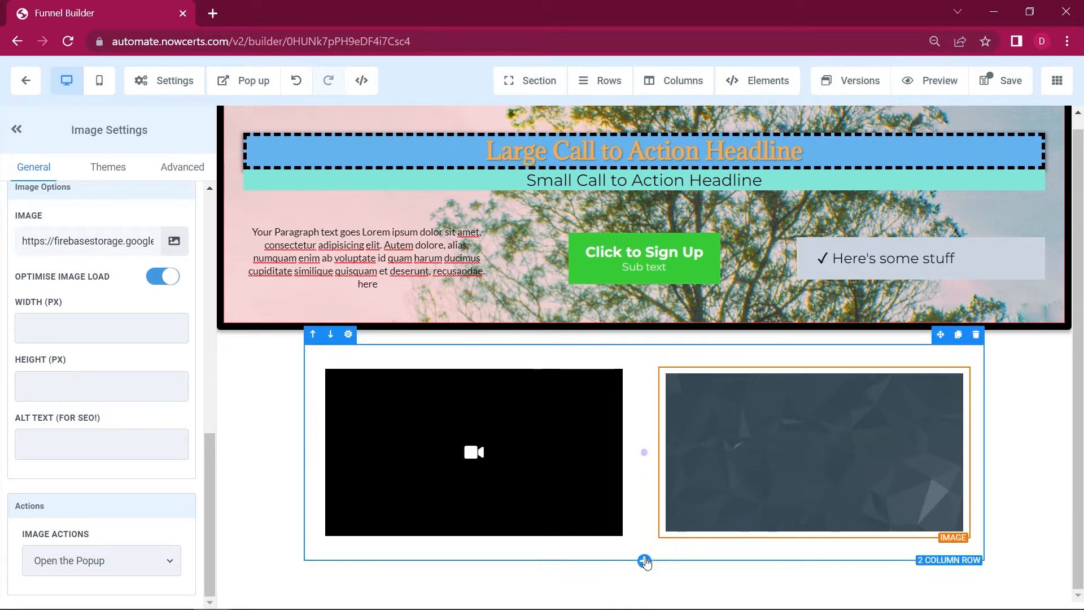
Add a 2 Column row below the video and image row and duplicate its second column to make three columns
{"action": "left_click", "coordinate": [645, 575]}
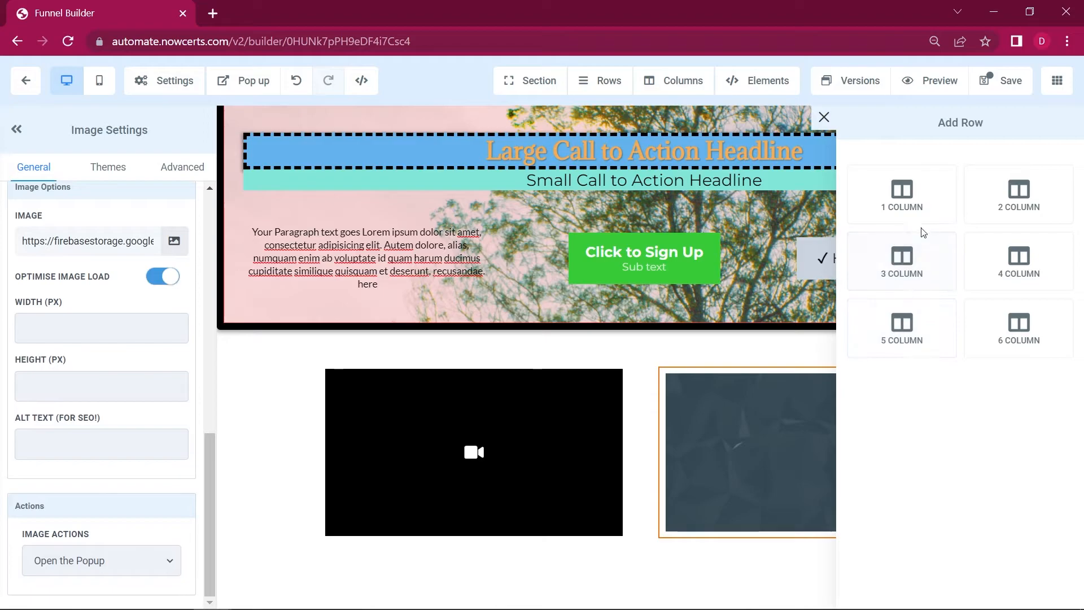
{"action": "left_click", "coordinate": [1036, 179]}
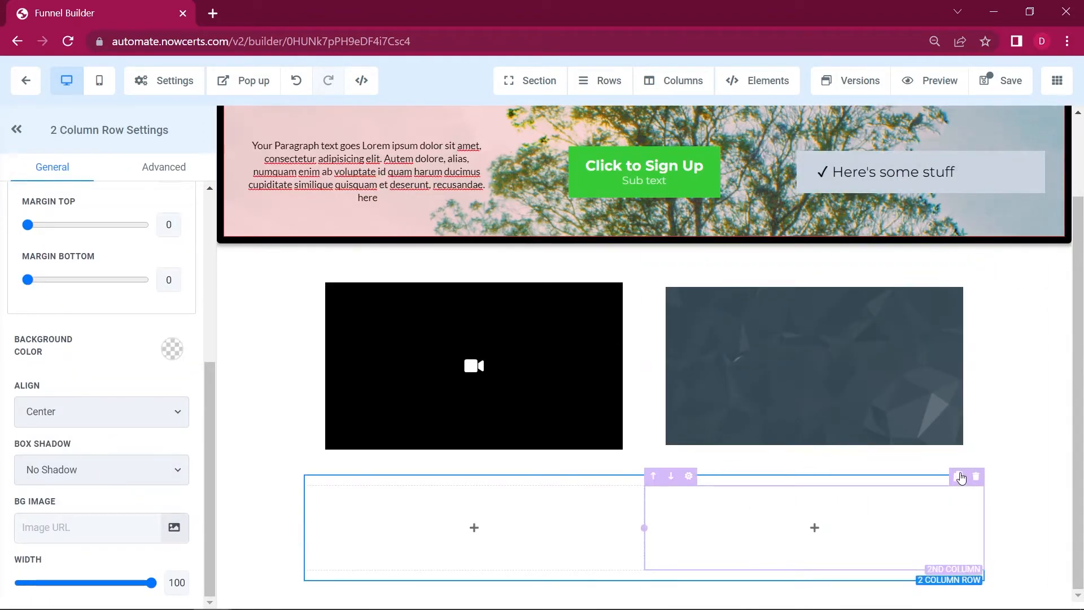
{"action": "left_click", "coordinate": [961, 477]}
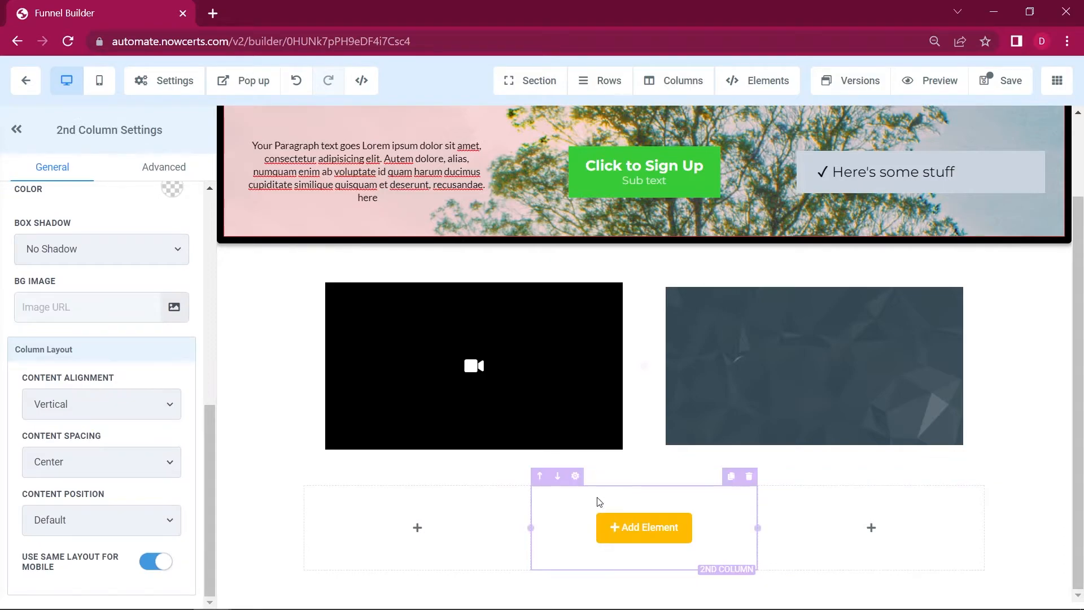
Place a Survey element in the first column of the three-column row and view the surveys offered in its picker
{"action": "left_click", "coordinate": [418, 528]}
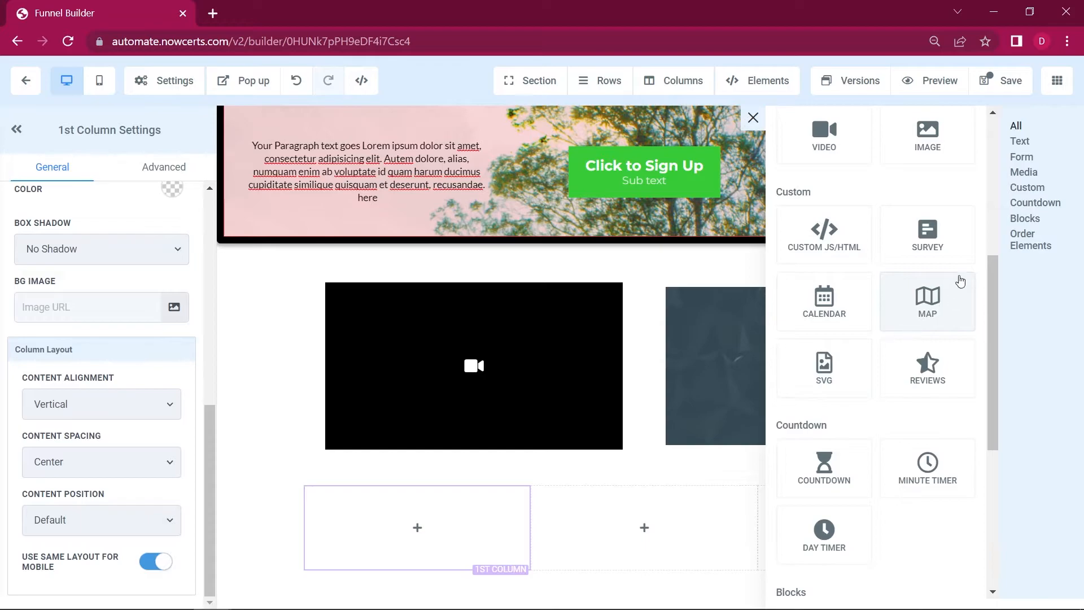
{"action": "left_click_drag", "start_coordinate": [939, 235], "coordinate": [438, 561]}
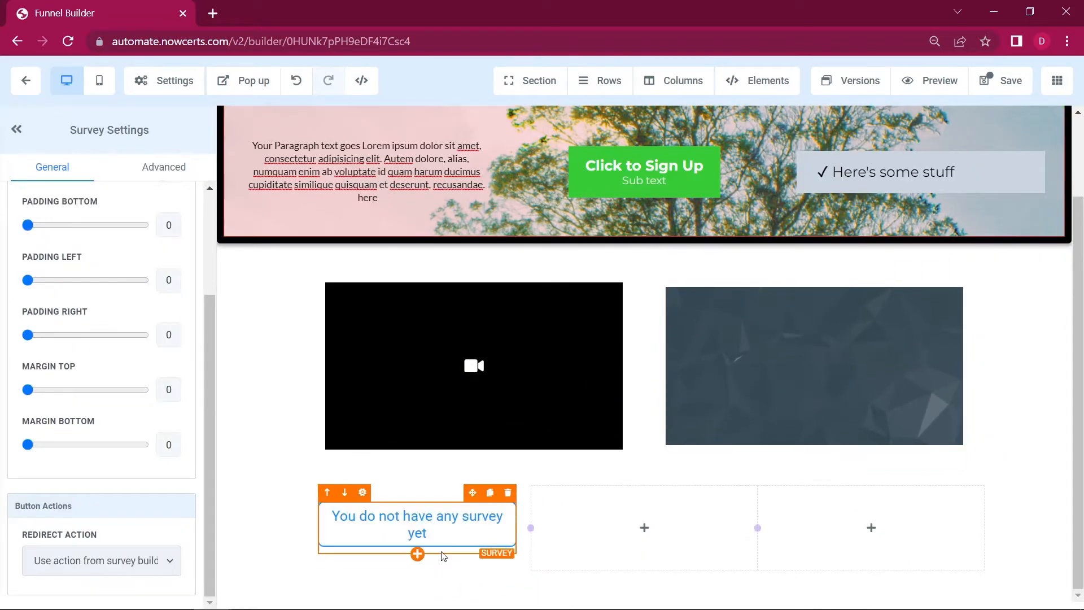
{"action": "left_click", "coordinate": [482, 535]}
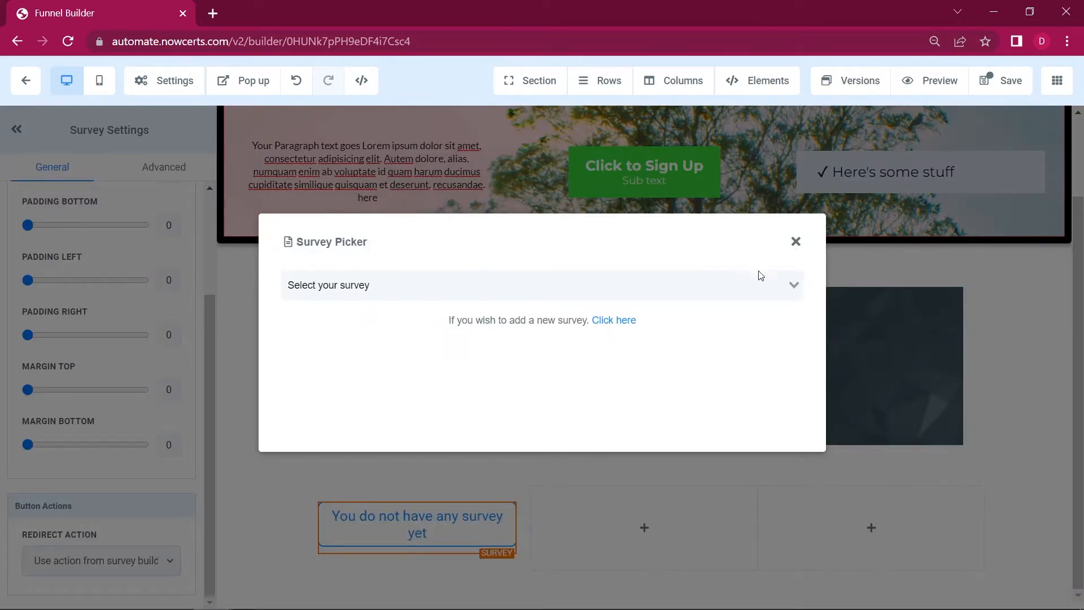
{"action": "left_click", "coordinate": [793, 288]}
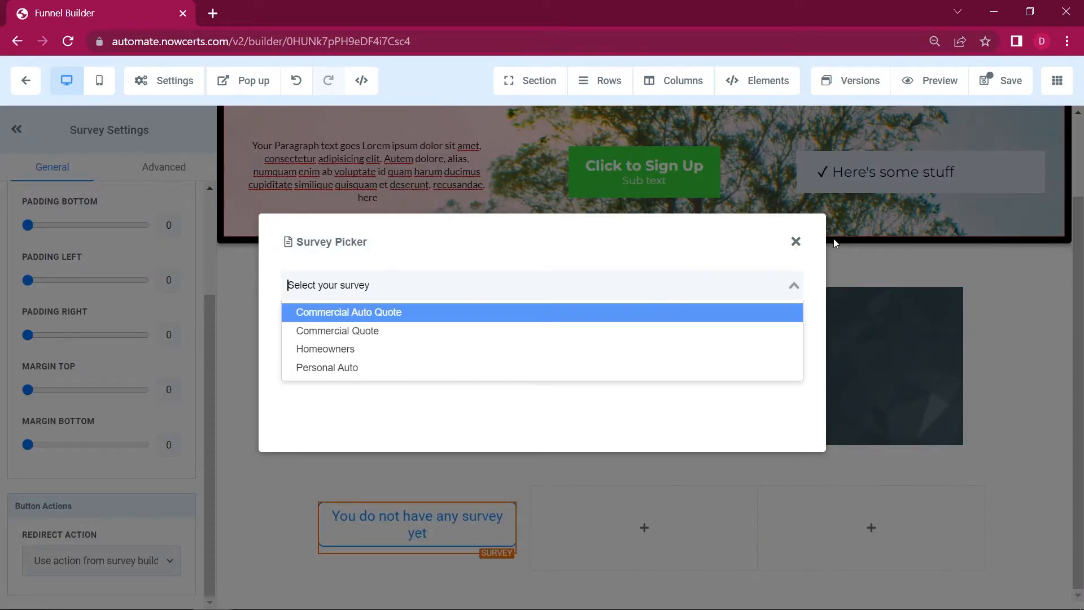
{"action": "left_click", "coordinate": [803, 247]}
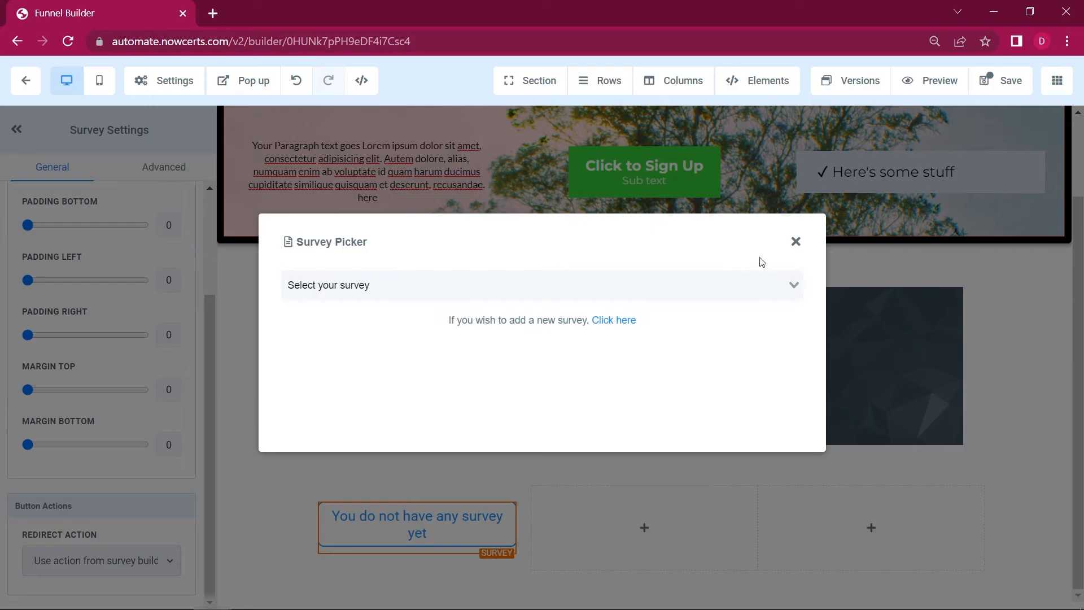
{"action": "left_click", "coordinate": [796, 243]}
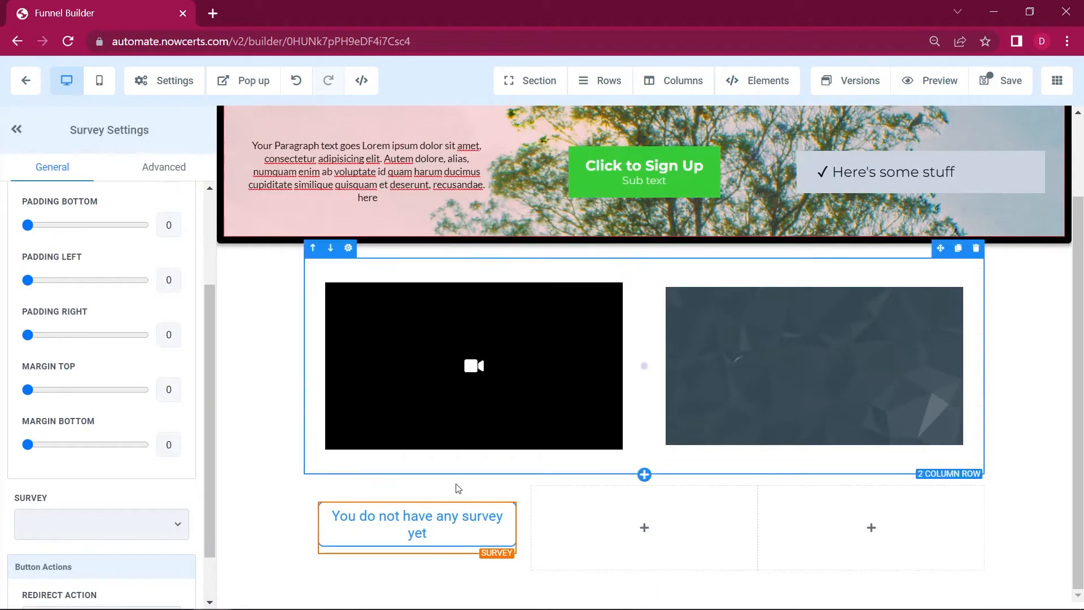
Delete the row's two empty columns and assign the Commercial Quote survey to the Survey element
{"action": "left_click", "coordinate": [749, 479]}
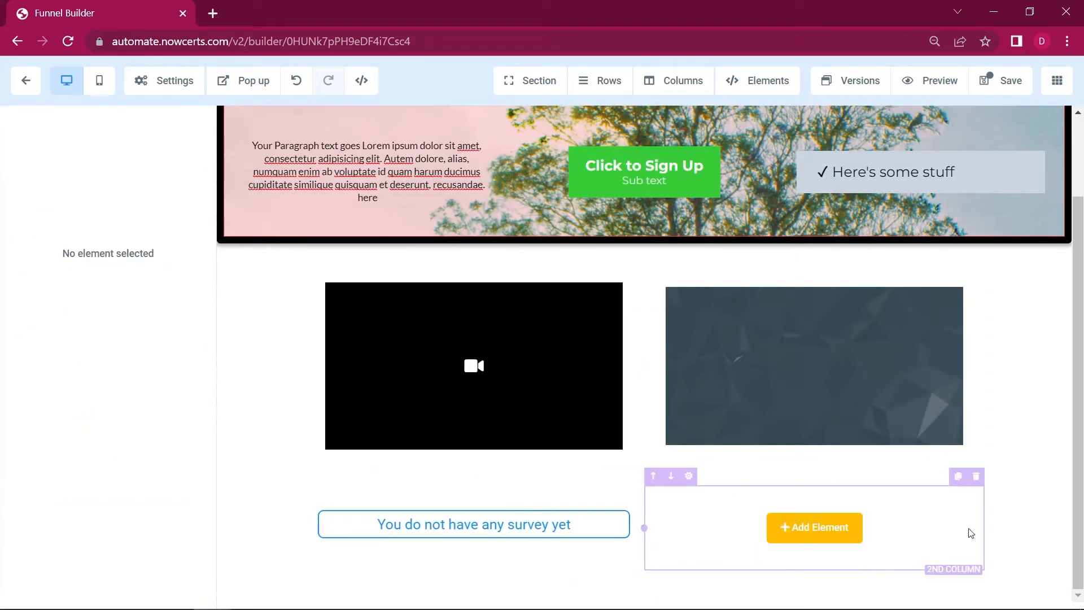
{"action": "left_click", "coordinate": [976, 478]}
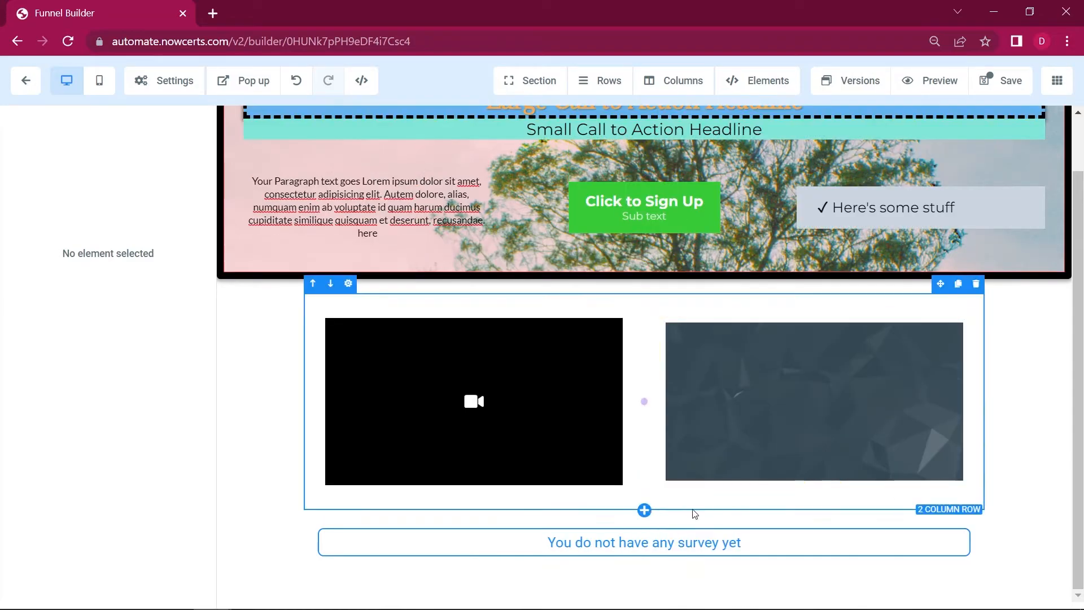
{"action": "left_click", "coordinate": [682, 544]}
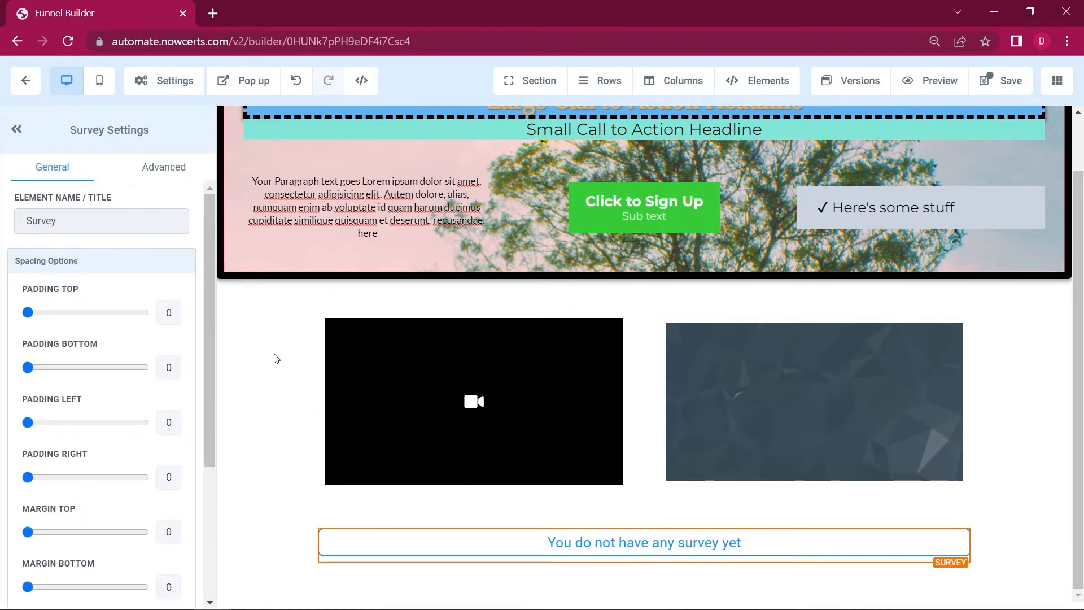
{"action": "left_click_drag", "start_coordinate": [209, 278], "coordinate": [209, 444]}
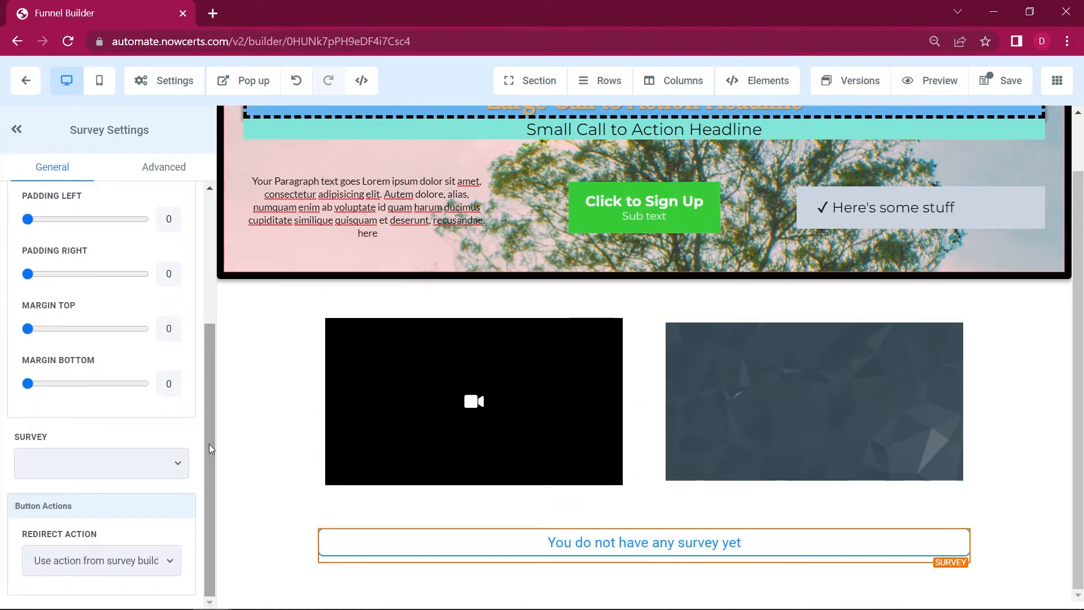
{"action": "left_click", "coordinate": [164, 464]}
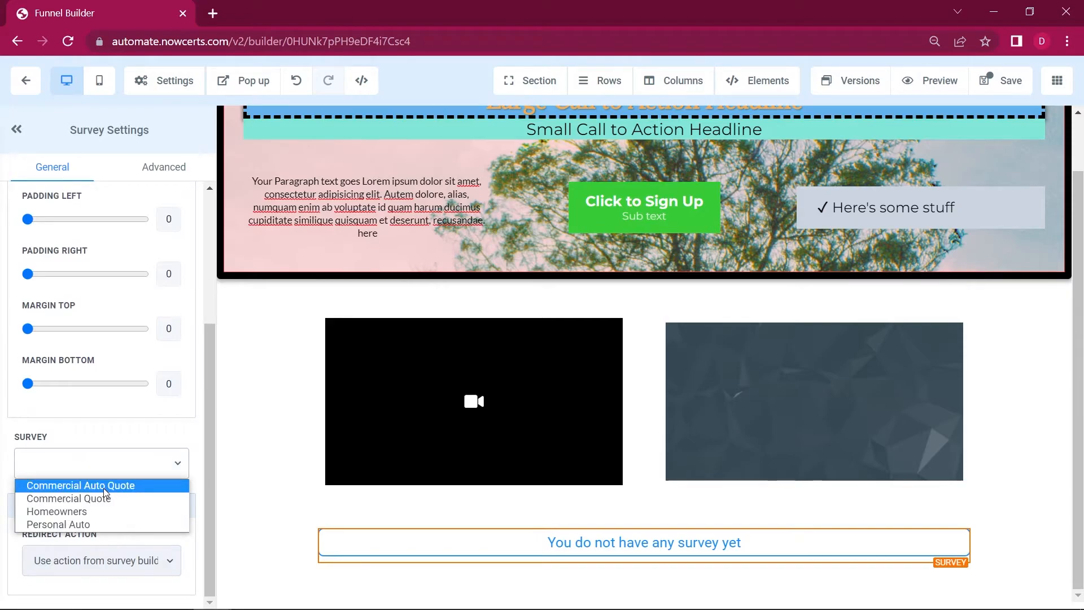
{"action": "left_click", "coordinate": [94, 503]}
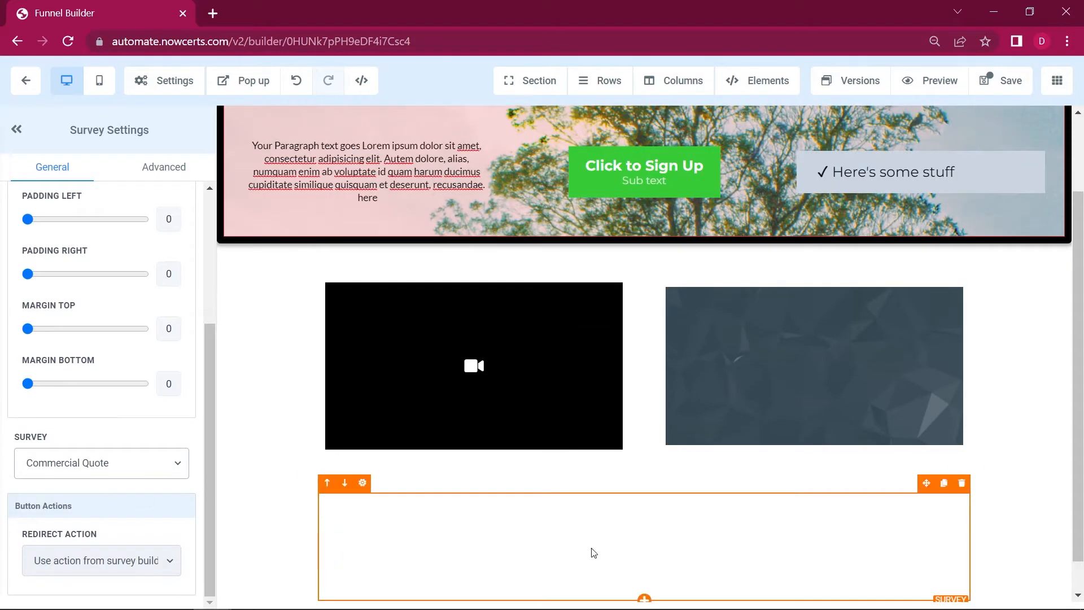
{"action": "scroll", "coordinate": [1011, 489], "scroll_direction": "down", "scroll_amount": 2}
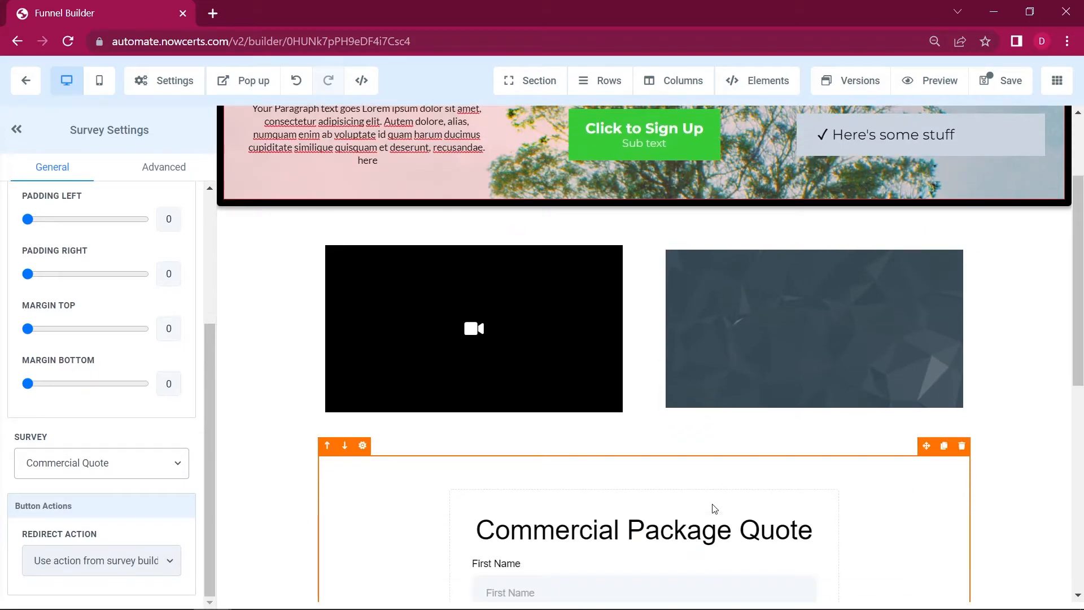
{"action": "scroll", "coordinate": [715, 509], "scroll_direction": "down", "scroll_amount": 8}
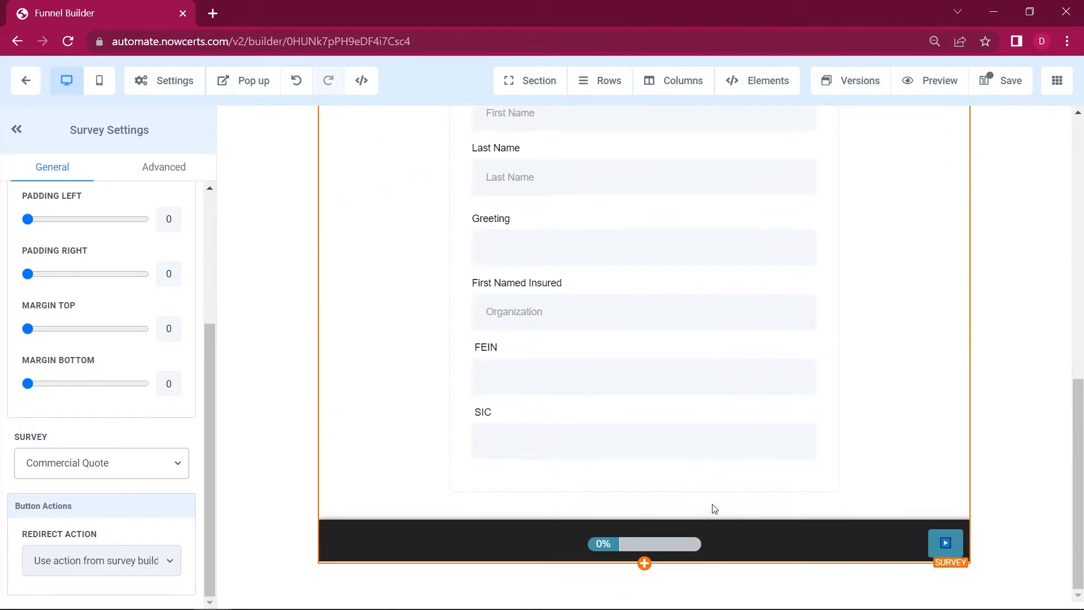
Add a Map element directly below the Commercial Quote survey
{"action": "left_click", "coordinate": [645, 564]}
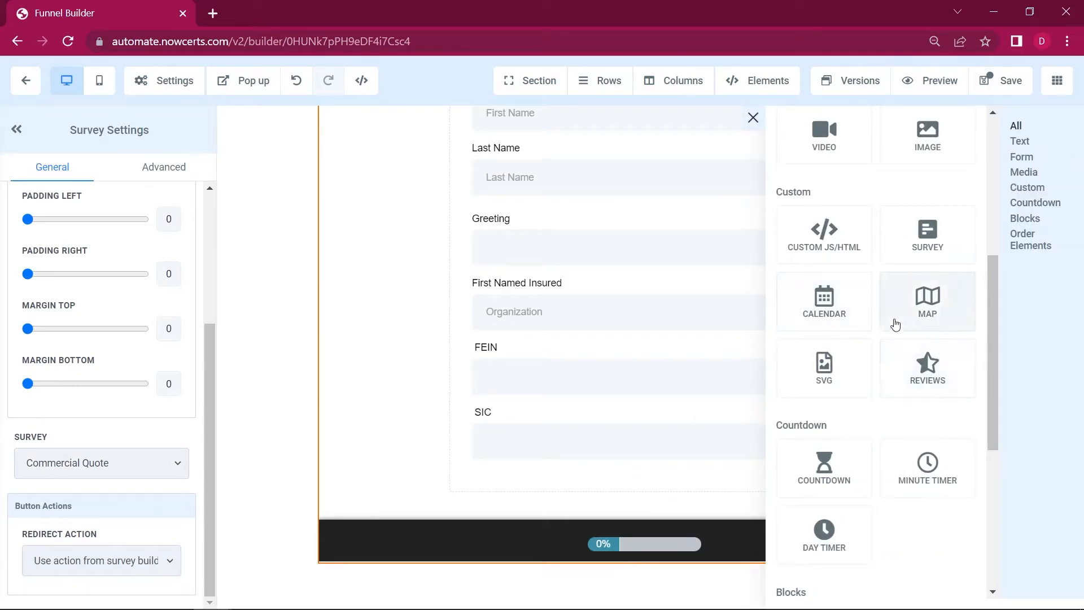
{"action": "left_click_drag", "start_coordinate": [921, 306], "coordinate": [636, 566]}
{"action": "scroll", "coordinate": [698, 450], "scroll_direction": "down", "scroll_amount": 6}
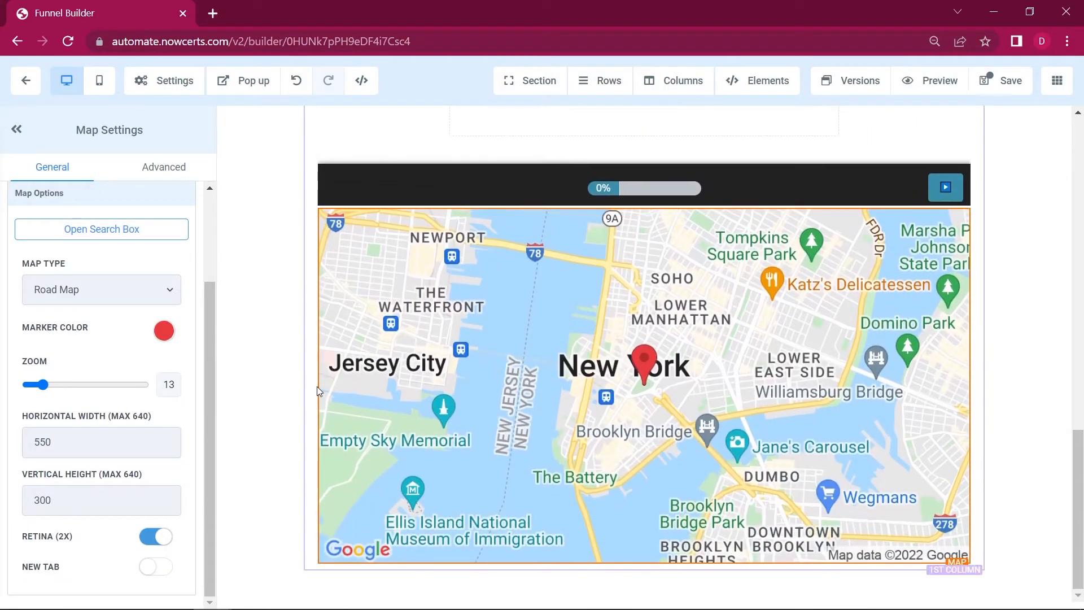
Examine the map's settings and its location search box, then close the search without saving
{"action": "left_click_drag", "start_coordinate": [206, 355], "coordinate": [202, 244]}
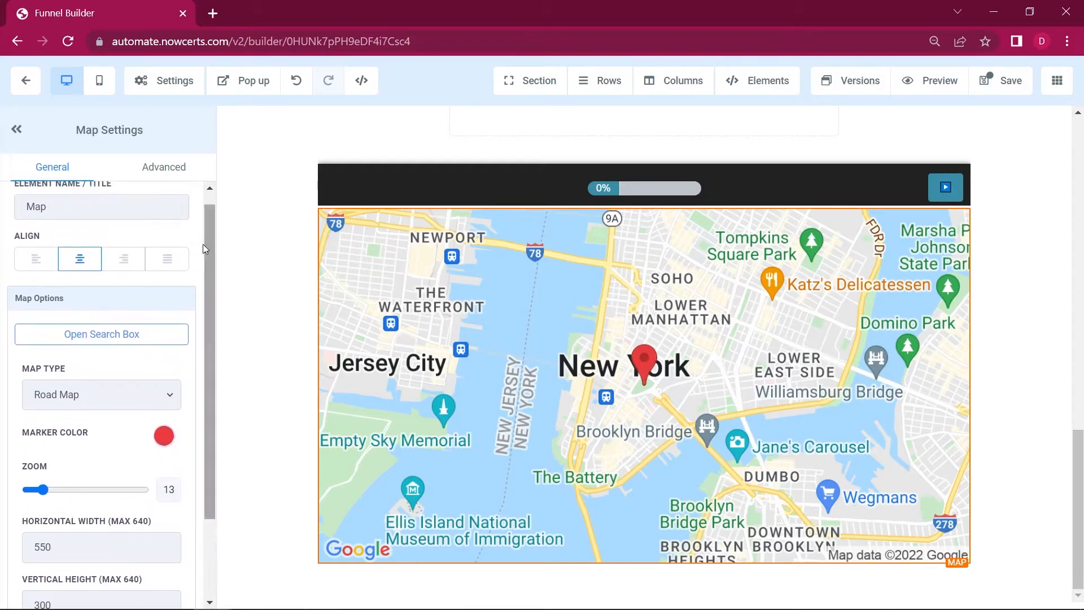
{"action": "left_click", "coordinate": [101, 334]}
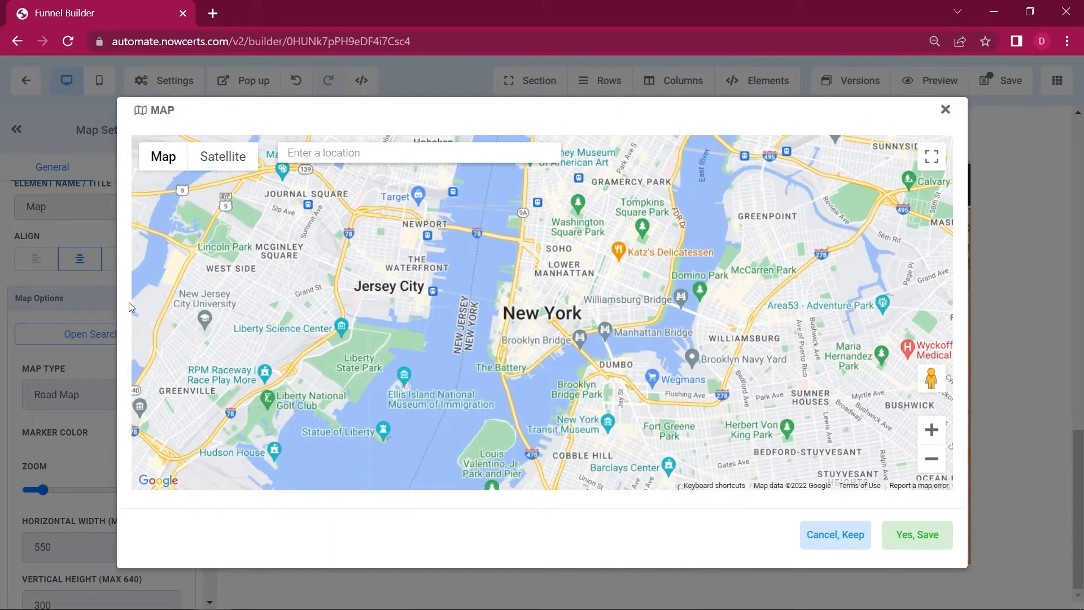
{"action": "left_click", "coordinate": [378, 156]}
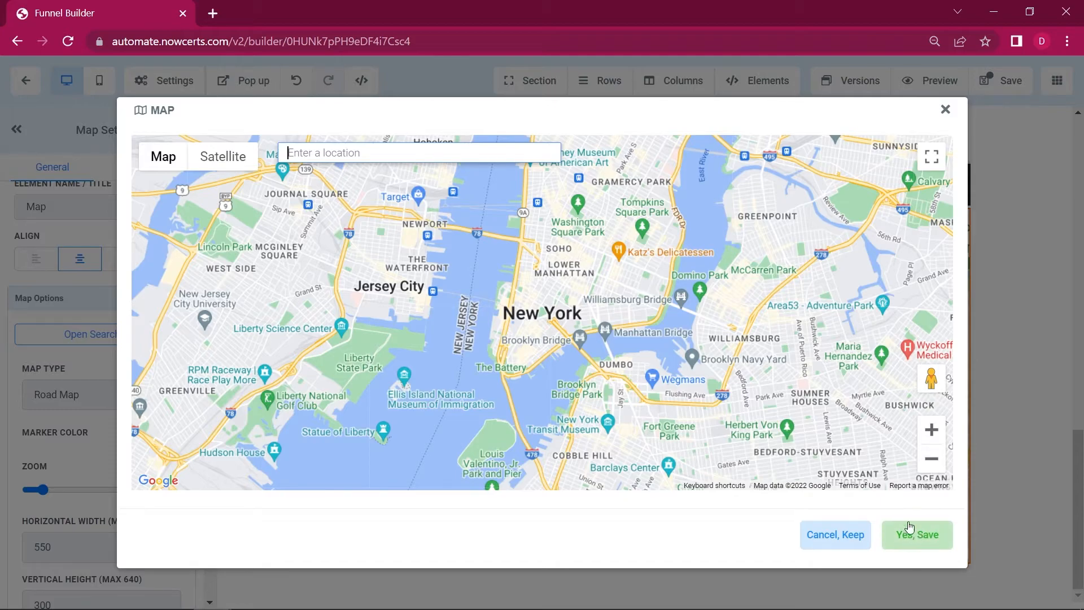
{"action": "left_click", "coordinate": [945, 111]}
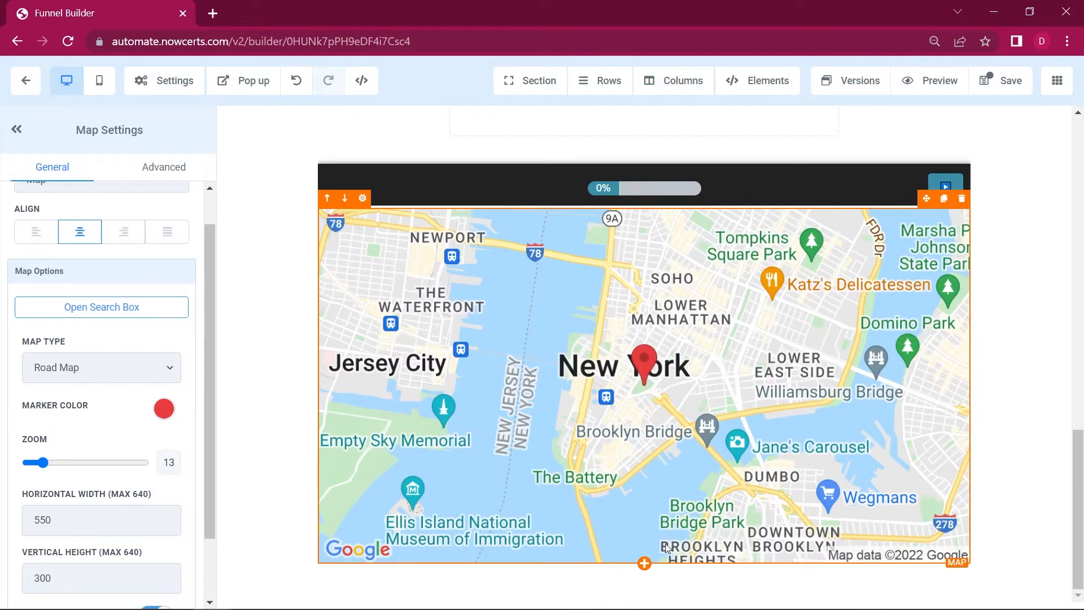
Add a Minute Timer element below the map
{"action": "left_click", "coordinate": [645, 564]}
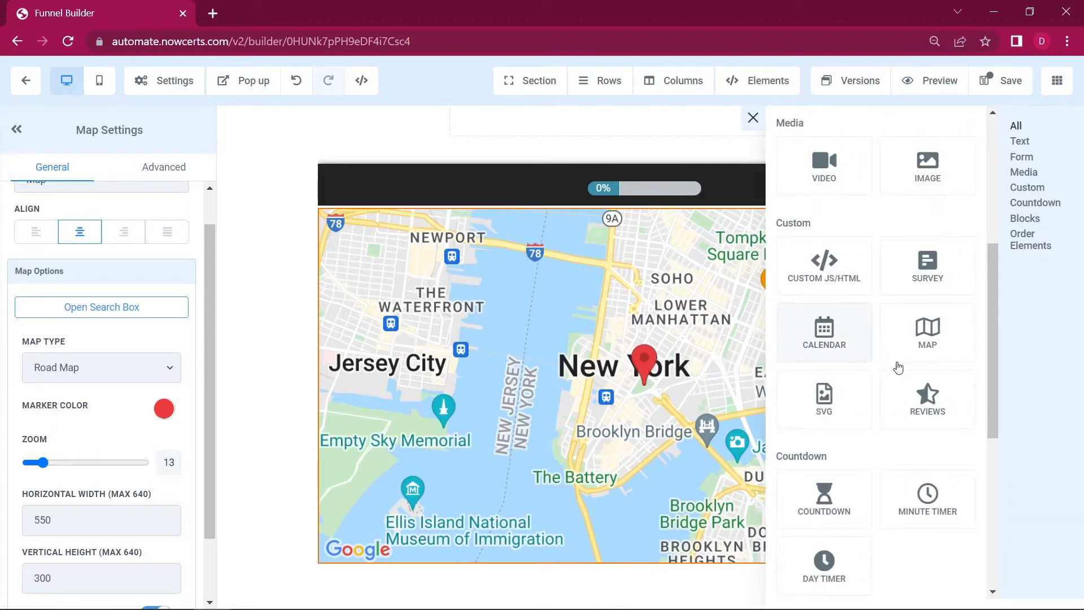
{"action": "scroll", "coordinate": [894, 428], "scroll_direction": "down", "scroll_amount": 2}
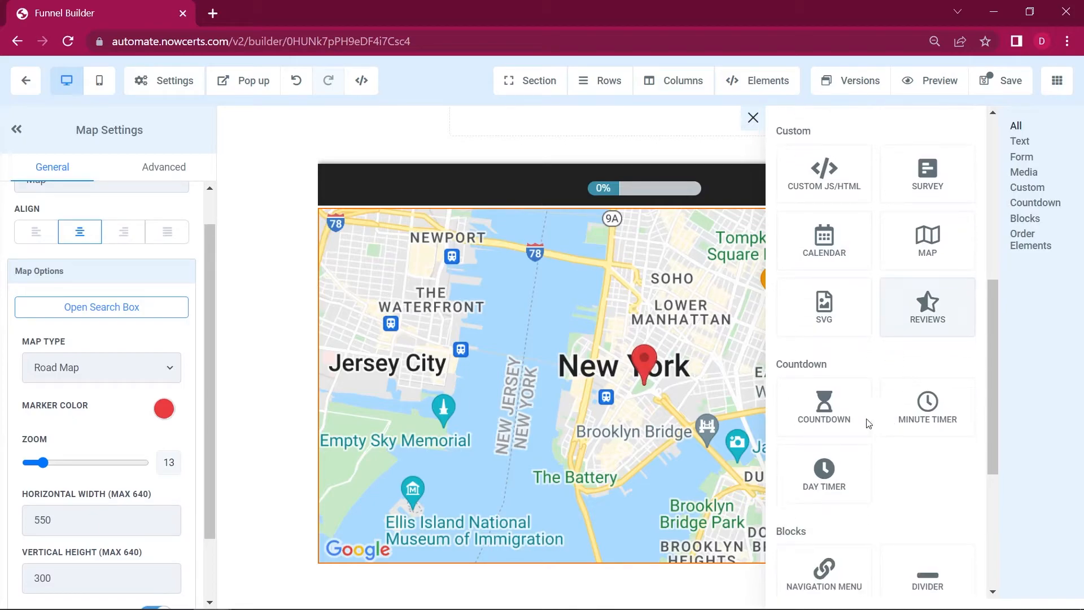
{"action": "left_click", "coordinate": [927, 407]}
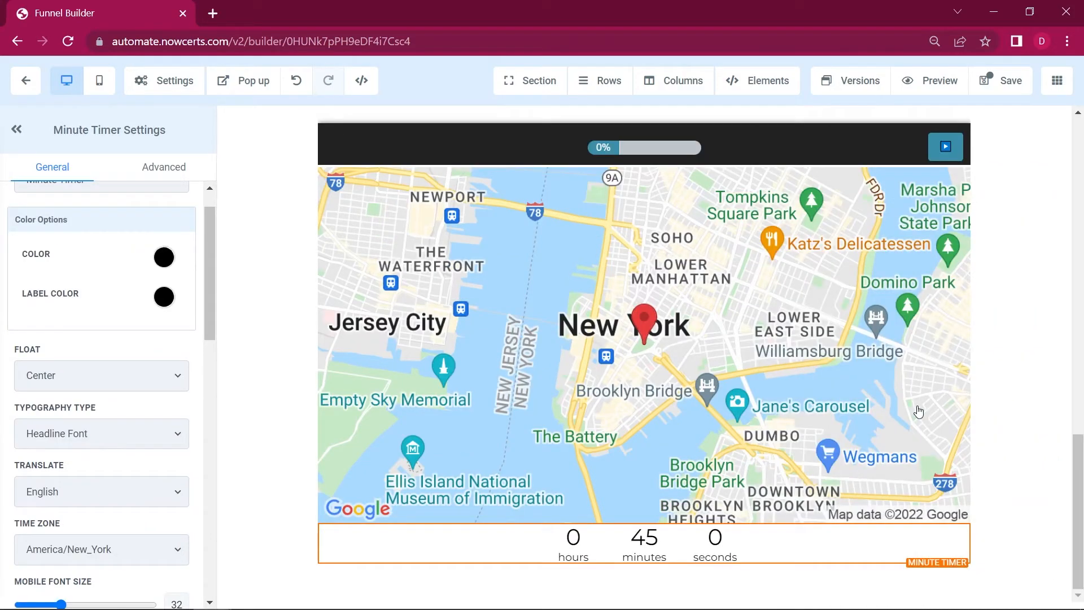
Set the minute timer's mobile and desktop font sizes to 51 and its desktop and mobile sub text font sizes to 17
{"action": "left_click_drag", "start_coordinate": [215, 289], "coordinate": [209, 392]}
{"action": "left_click_drag", "start_coordinate": [60, 271], "coordinate": [86, 271]}
{"action": "left_click_drag", "start_coordinate": [61, 327], "coordinate": [88, 331]}
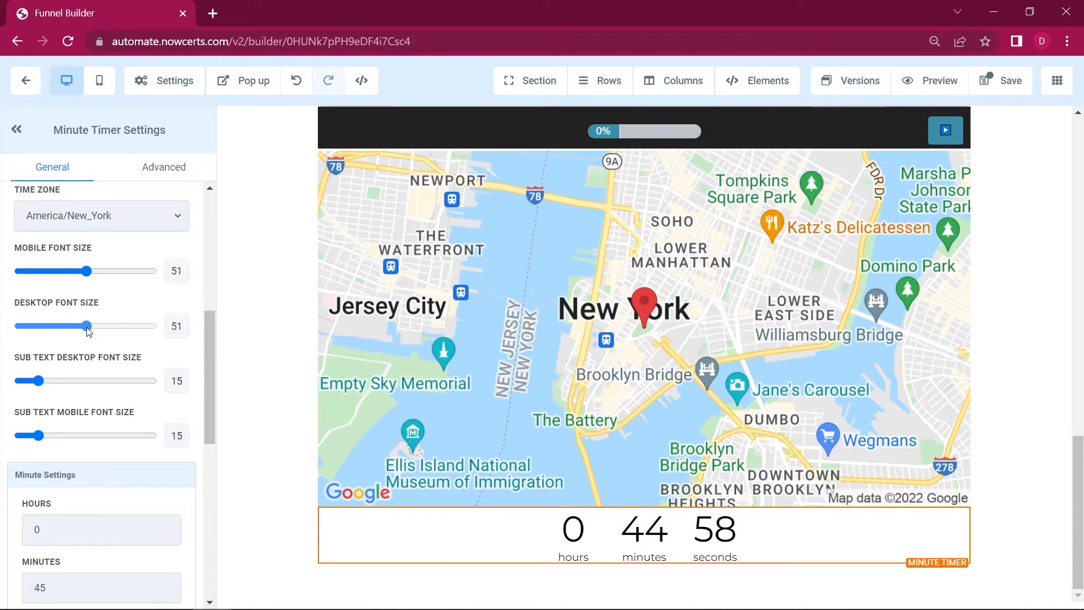
{"action": "mouse_move", "coordinate": [66, 382]}
{"action": "left_mouse_down"}
{"action": "mouse_move", "coordinate": [86, 382]}
{"action": "mouse_move", "coordinate": [57, 382]}
{"action": "left_mouse_up"}
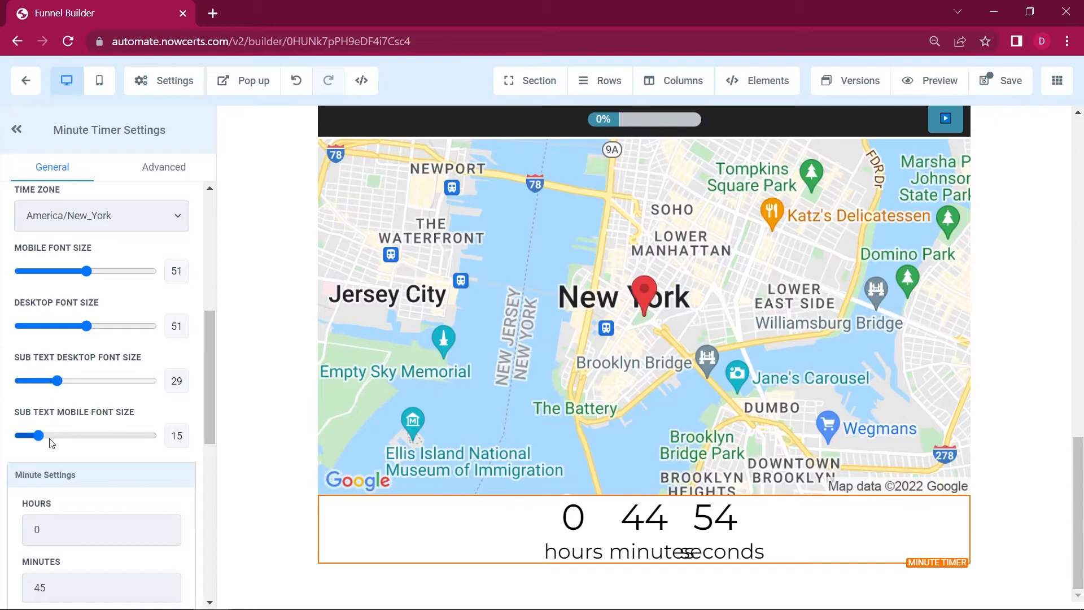
{"action": "left_click_drag", "start_coordinate": [49, 440], "coordinate": [52, 440]}
{"action": "left_click_drag", "start_coordinate": [57, 380], "coordinate": [44, 385]}
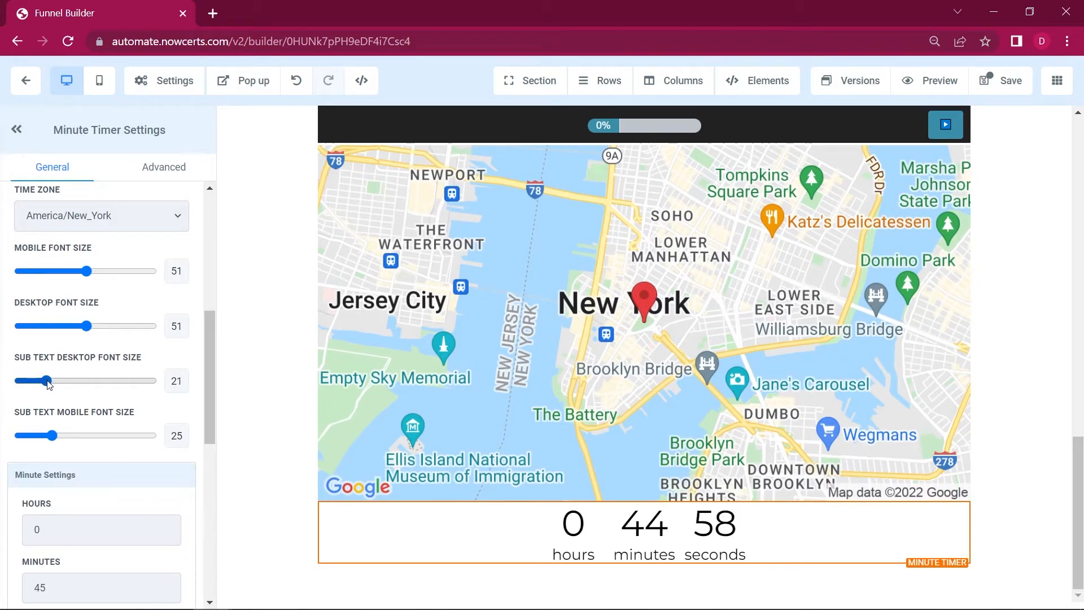
{"action": "left_click_drag", "start_coordinate": [52, 437], "coordinate": [42, 439]}
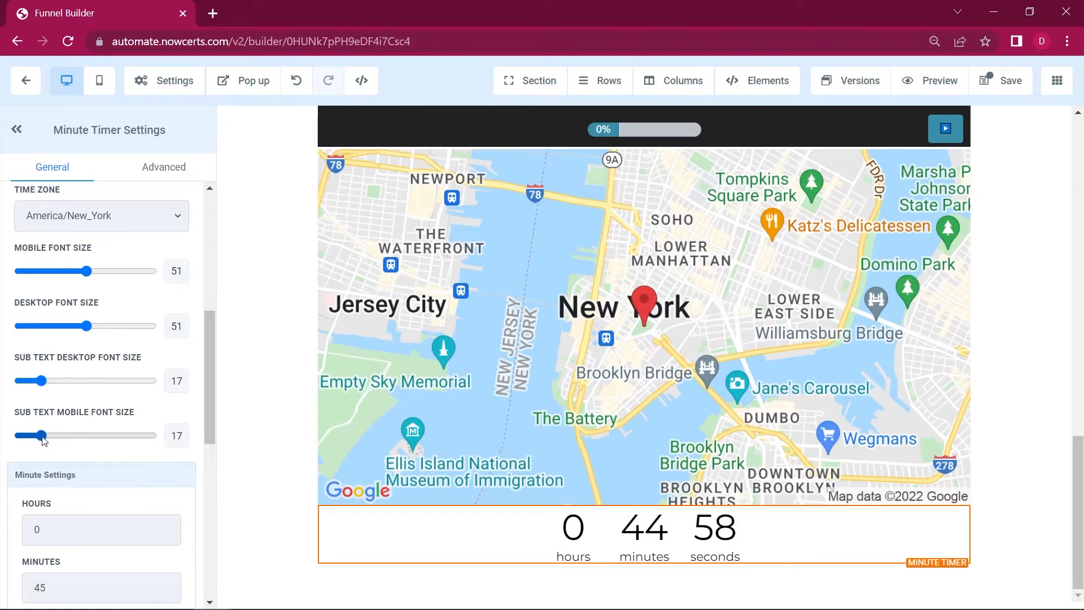
Set the minute timer's top and bottom margins to 39
{"action": "scroll", "coordinate": [141, 455], "scroll_direction": "down", "scroll_amount": 8}
{"action": "left_click_drag", "start_coordinate": [27, 506], "coordinate": [73, 506]}
{"action": "left_click_drag", "start_coordinate": [47, 562], "coordinate": [74, 561]}
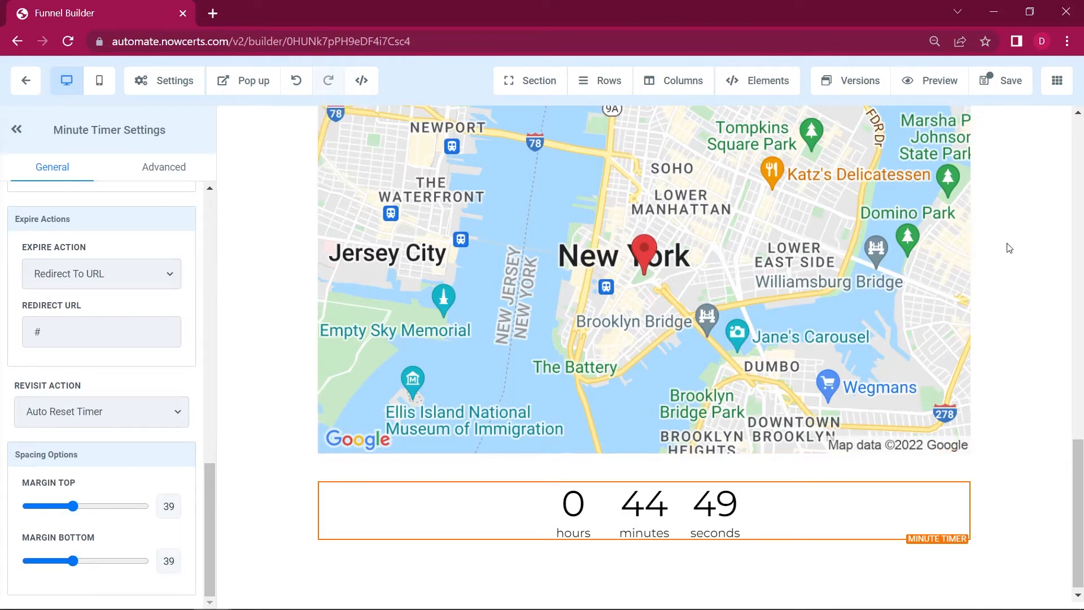
Insert a Divider element between the map and the minute timer
{"action": "left_click", "coordinate": [644, 454]}
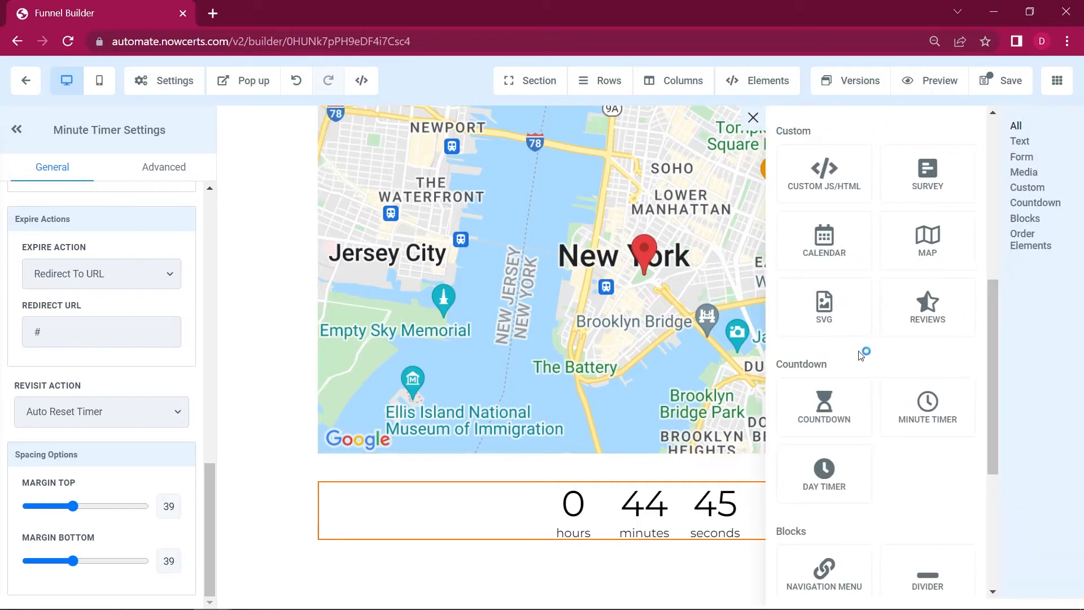
{"action": "scroll", "coordinate": [913, 299], "scroll_direction": "down", "scroll_amount": 2}
{"action": "scroll", "coordinate": [912, 300], "scroll_direction": "down", "scroll_amount": 3}
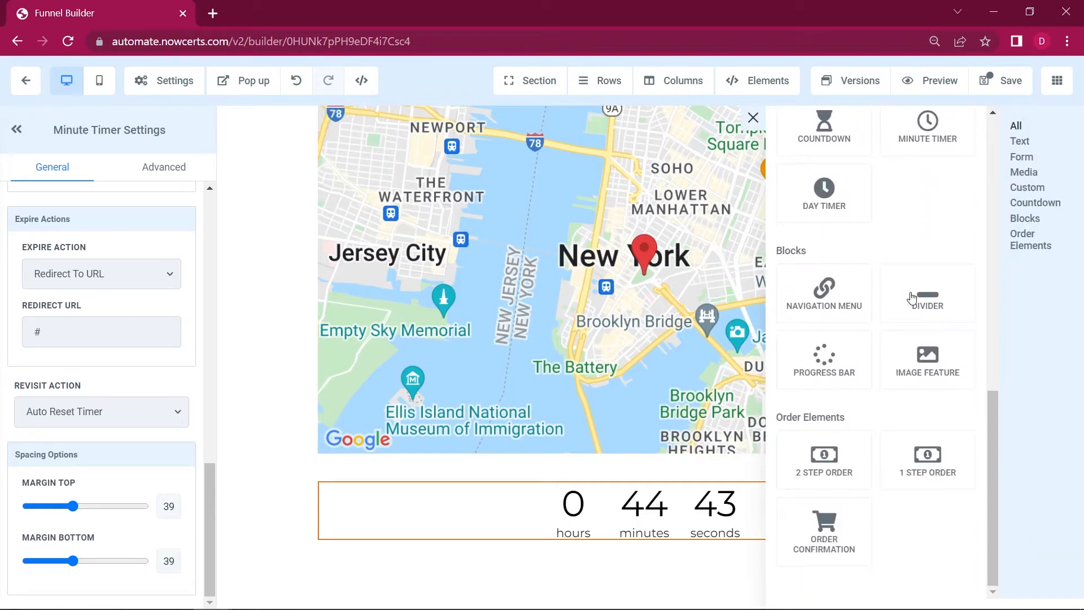
{"action": "left_click", "coordinate": [948, 308]}
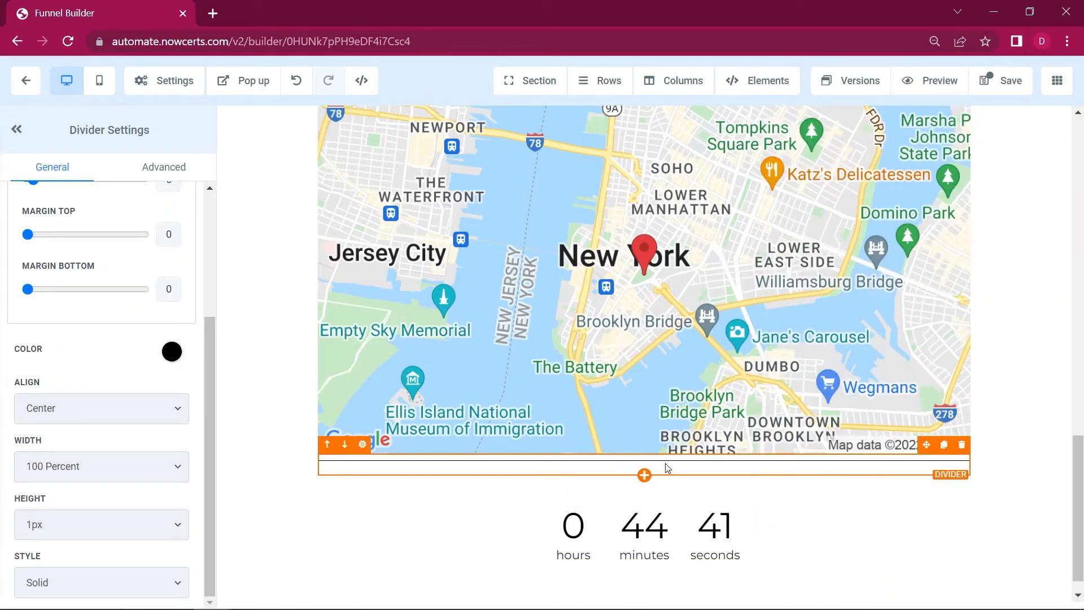
Set the divider's top margin to 31 and its width to 80 Percent
{"action": "left_click_drag", "start_coordinate": [209, 401], "coordinate": [211, 324]}
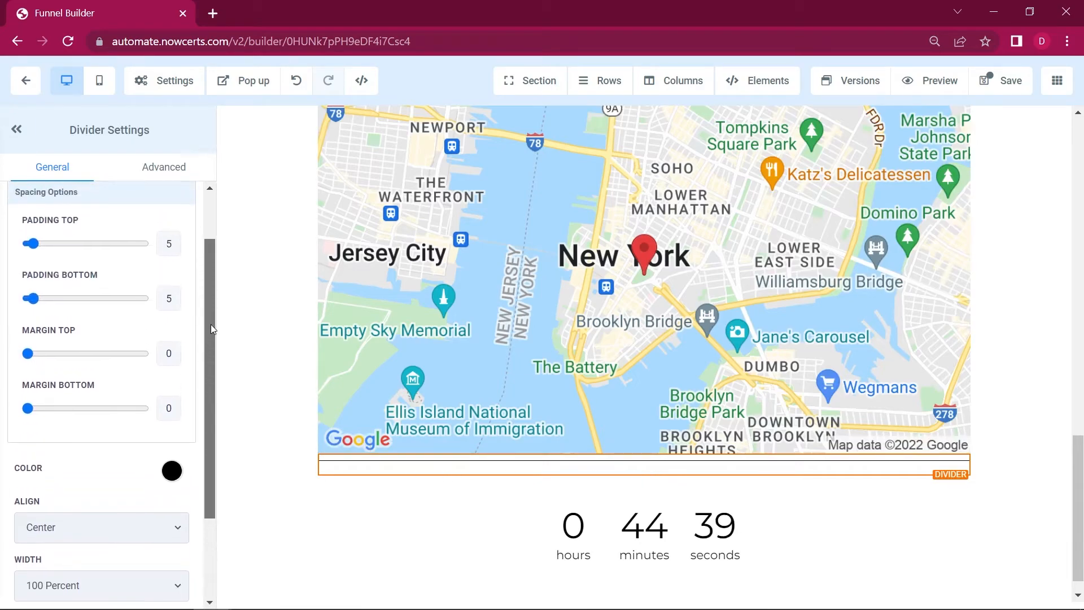
{"action": "left_click_drag", "start_coordinate": [28, 354], "coordinate": [66, 357]}
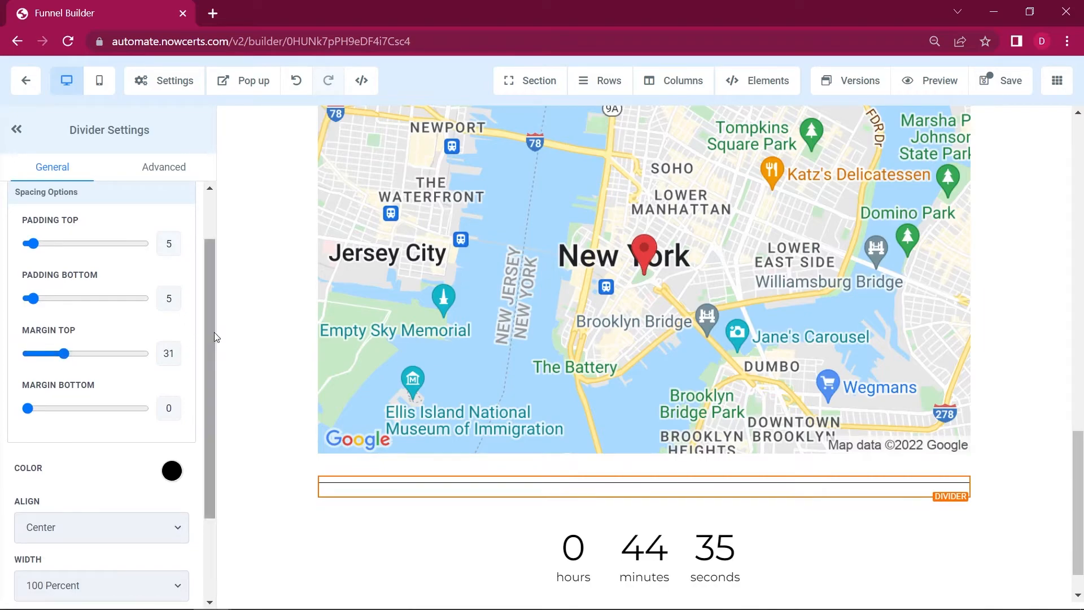
{"action": "left_click_drag", "start_coordinate": [212, 334], "coordinate": [204, 441]}
{"action": "left_click", "coordinate": [147, 476]}
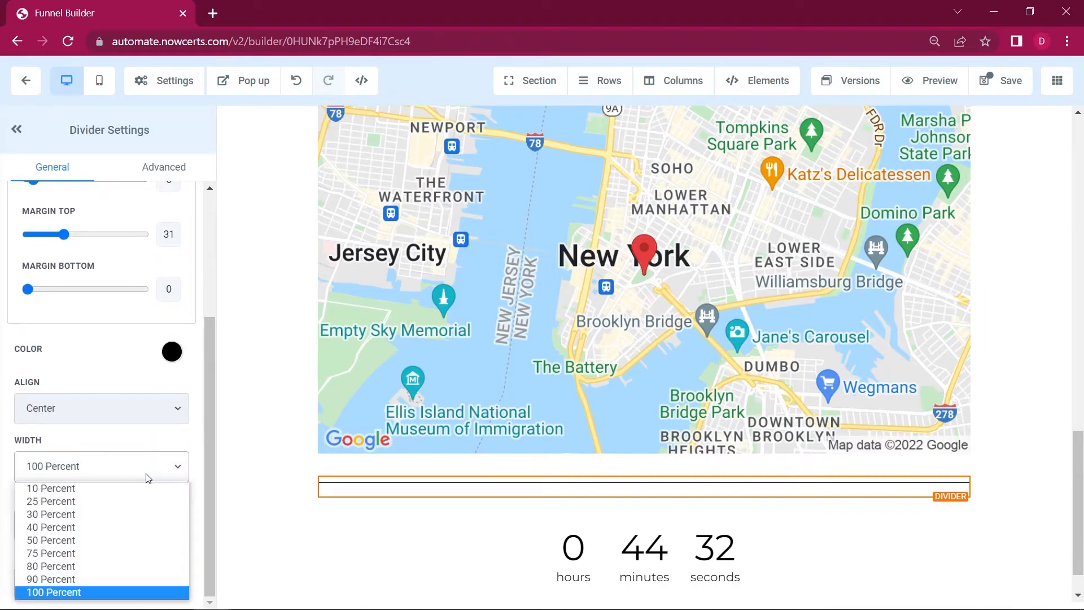
{"action": "left_click", "coordinate": [124, 567]}
Set the height of the divider between the map and the minute timer to 20px
{"action": "left_click", "coordinate": [150, 524]}
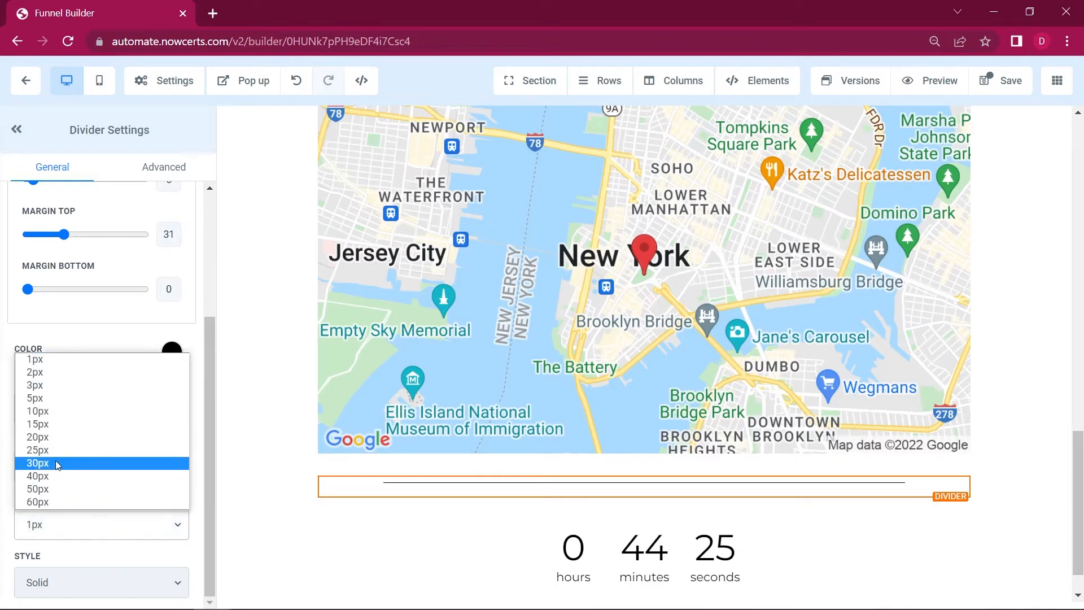
{"action": "left_click", "coordinate": [55, 488]}
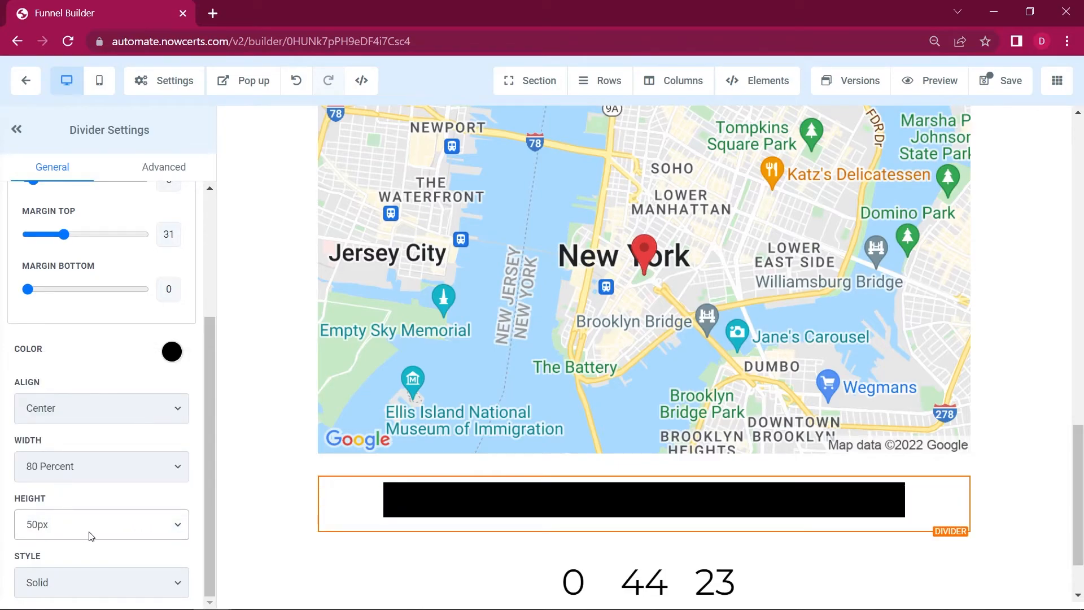
{"action": "left_click", "coordinate": [135, 520]}
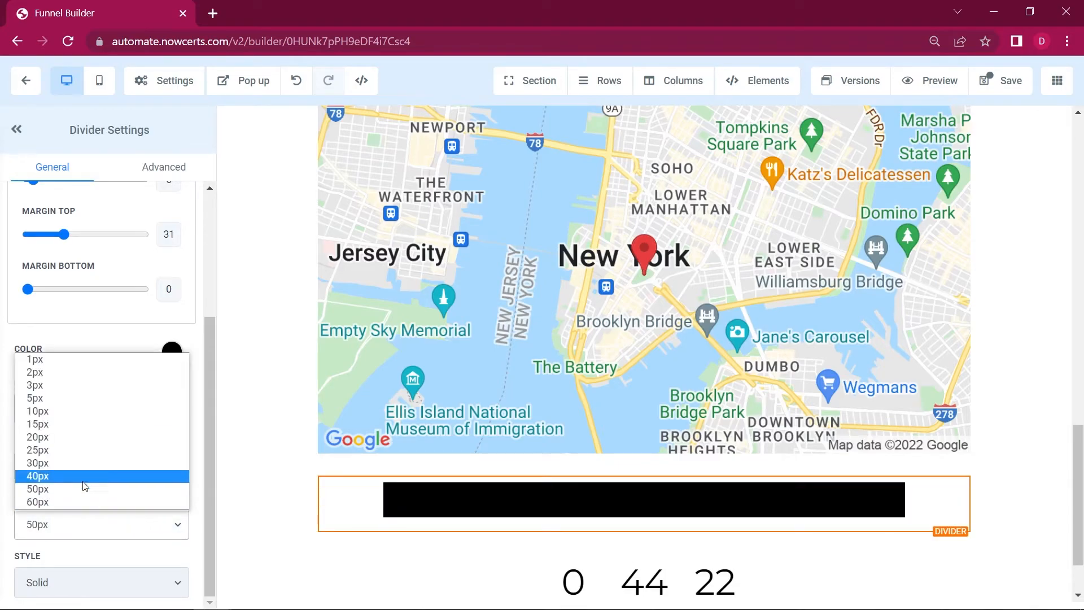
{"action": "left_click", "coordinate": [64, 436]}
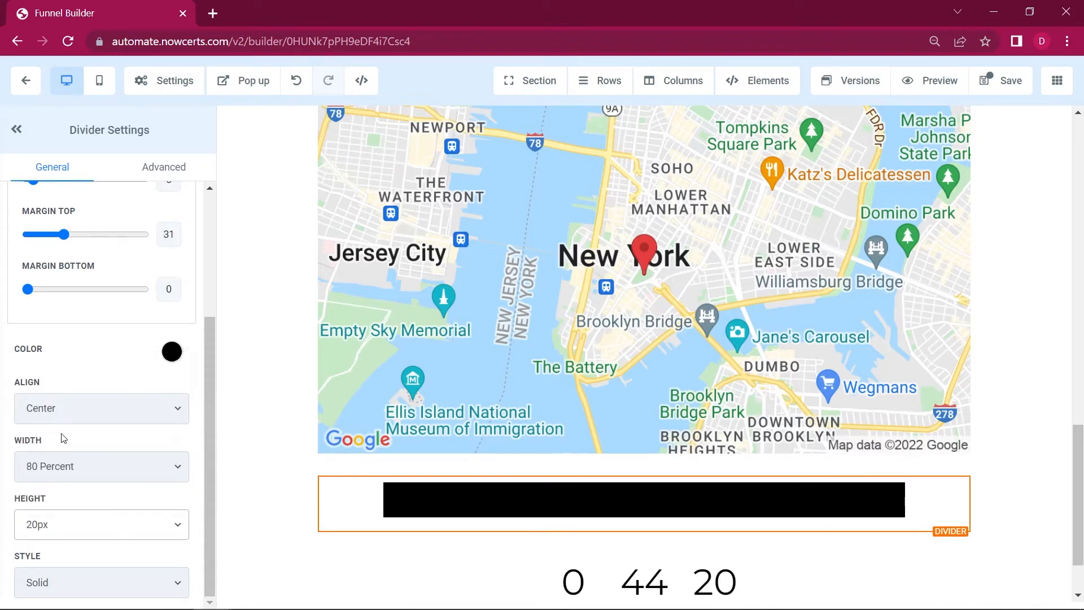
Change the divider's style to Dotted and its color to the preset blue-violet
{"action": "left_click", "coordinate": [103, 595]}
{"action": "left_click", "coordinate": [59, 561]}
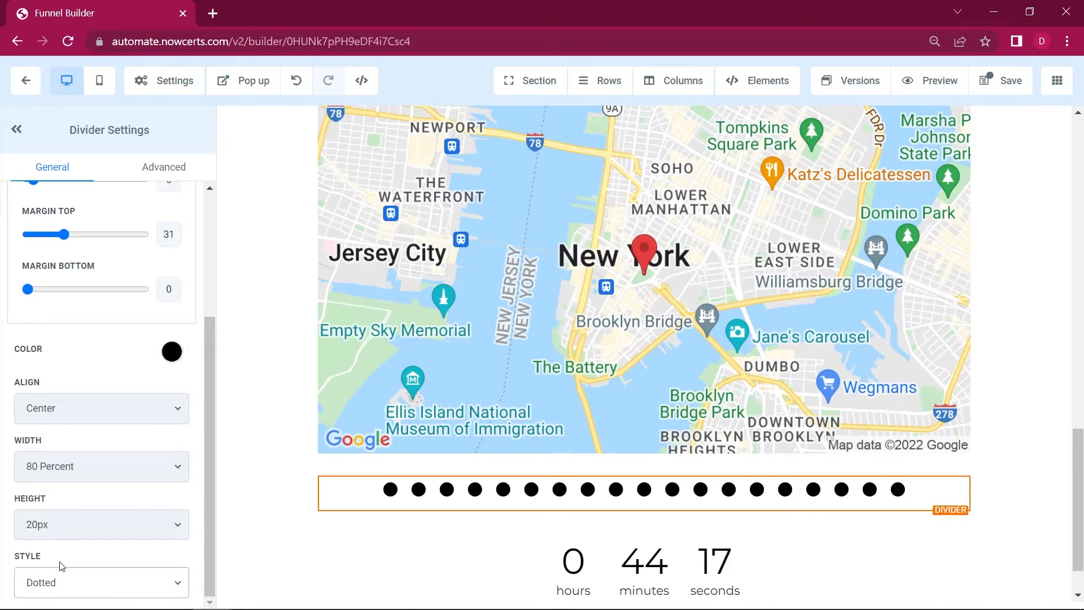
{"action": "left_click", "coordinate": [172, 352]}
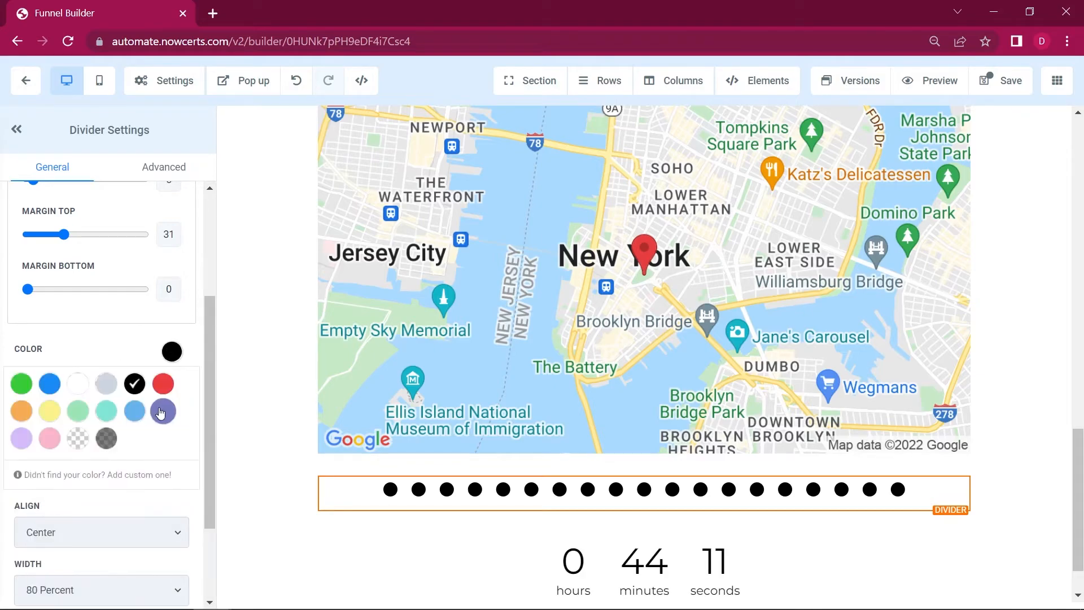
{"action": "left_click", "coordinate": [163, 411]}
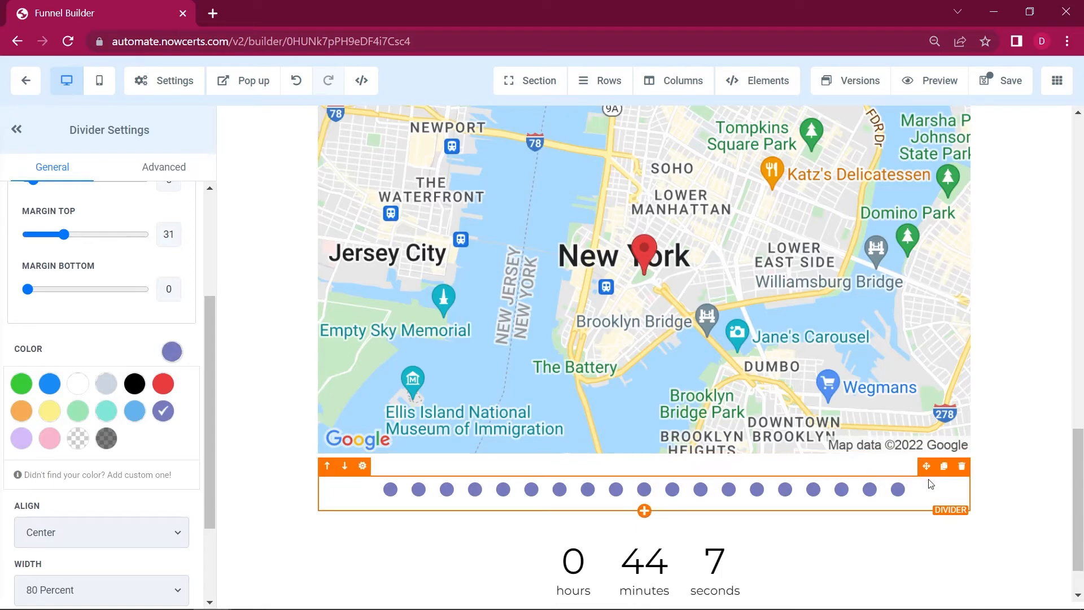
Duplicate the dotted divider and move the copy below the minute timer
{"action": "left_click", "coordinate": [943, 468]}
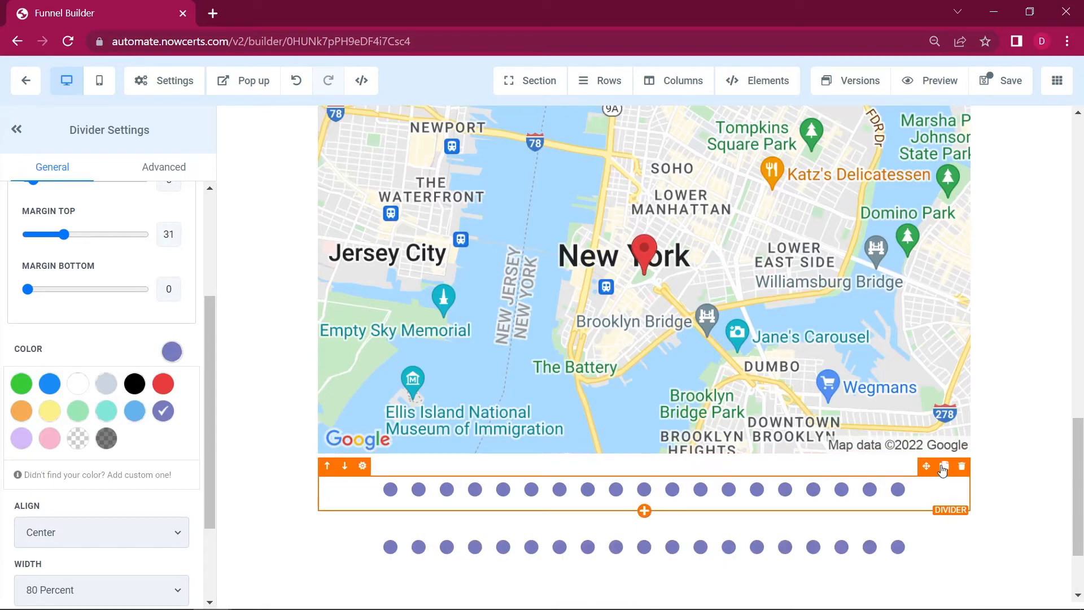
{"action": "left_click", "coordinate": [419, 547]}
{"action": "left_click_drag", "start_coordinate": [927, 535], "coordinate": [926, 587]}
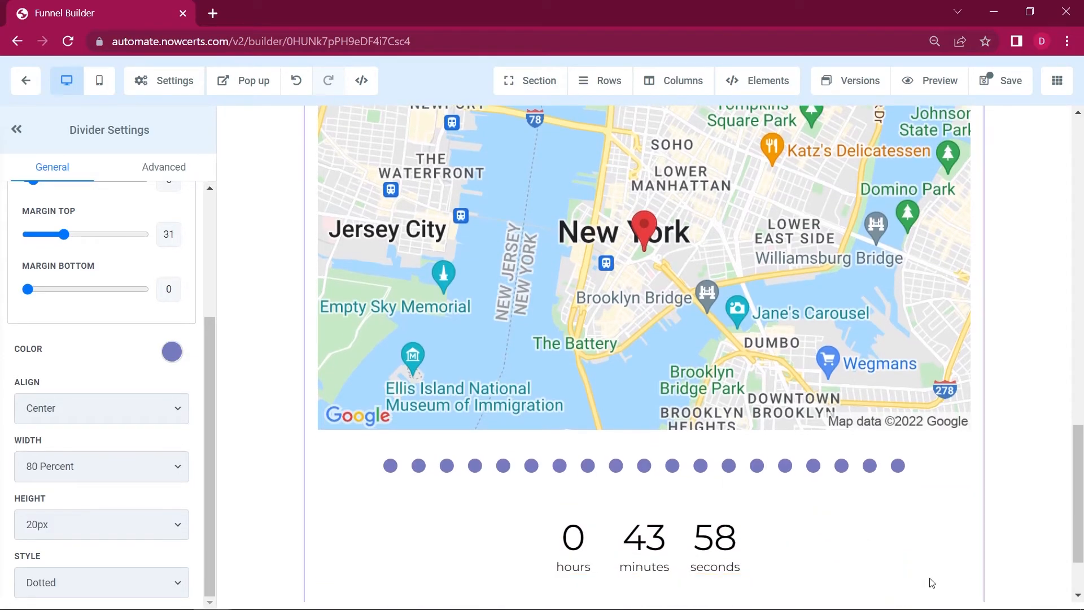
Insert a 2 Step Order element below the lower divider and check its sale action options
{"action": "scroll", "coordinate": [910, 515], "scroll_direction": "down", "scroll_amount": 2}
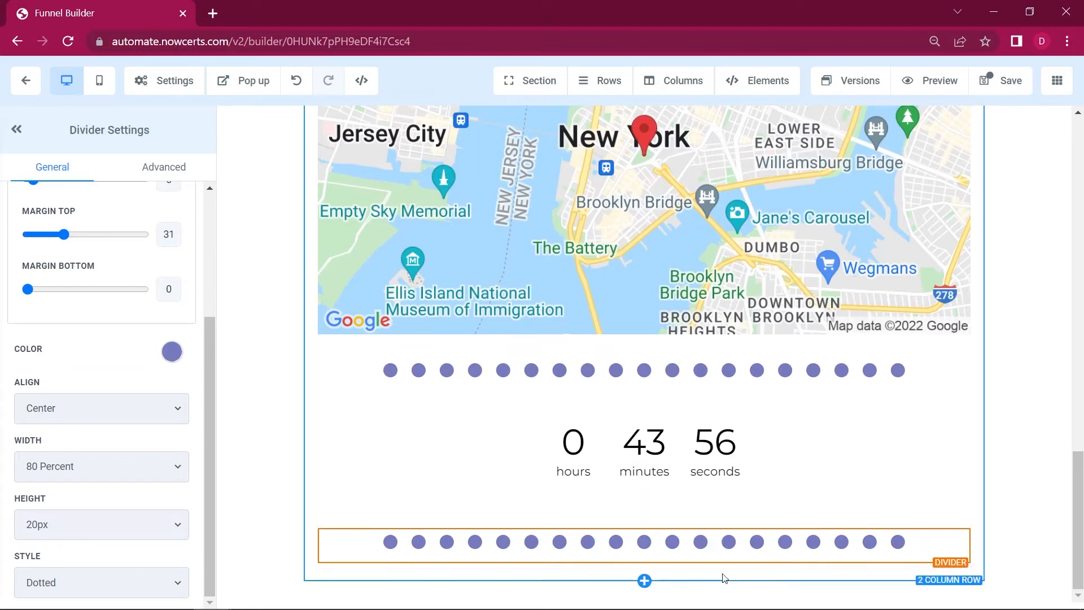
{"action": "left_click", "coordinate": [644, 563]}
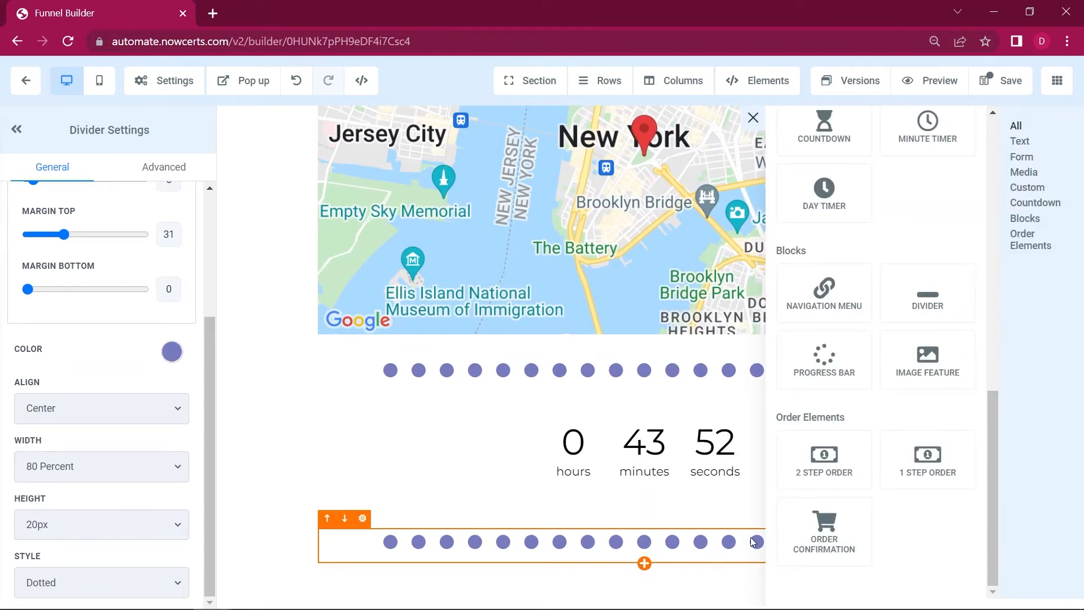
{"action": "left_click", "coordinate": [835, 474]}
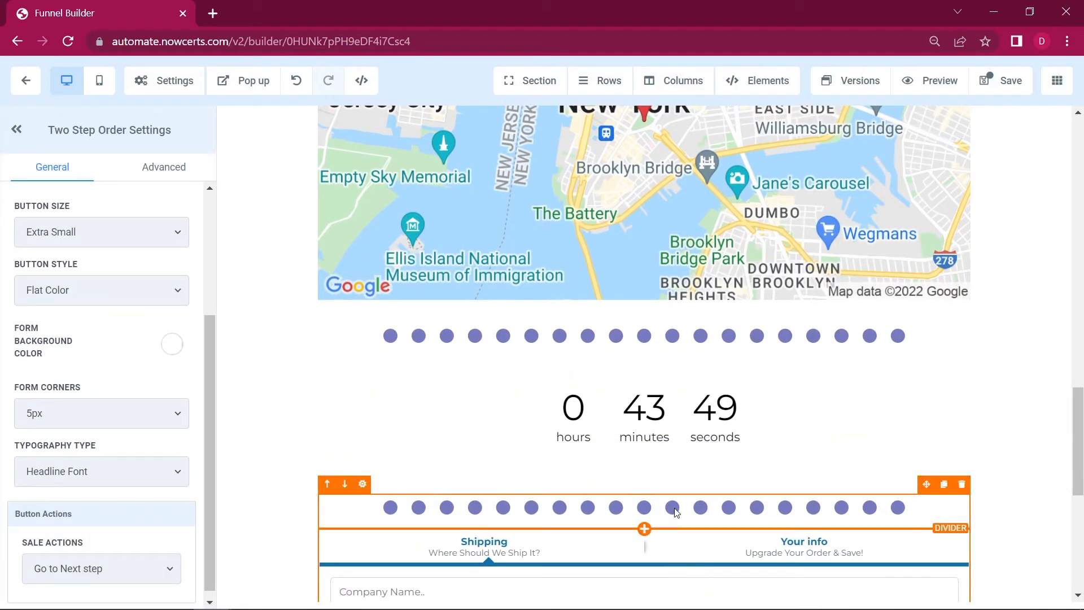
{"action": "scroll", "coordinate": [675, 511], "scroll_direction": "down", "scroll_amount": 8}
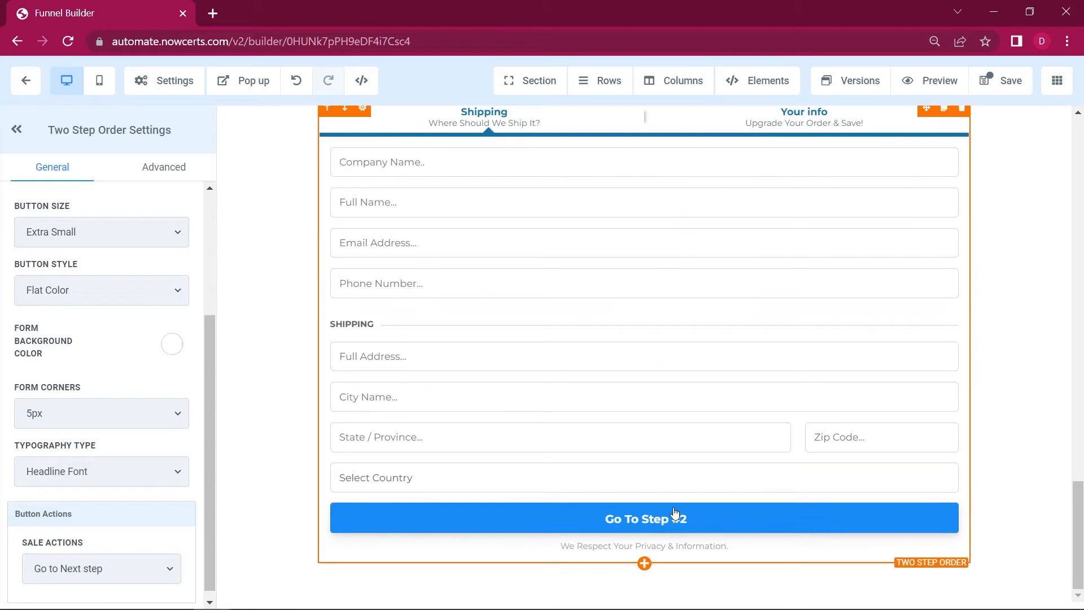
{"action": "left_click_drag", "start_coordinate": [208, 359], "coordinate": [208, 365]}
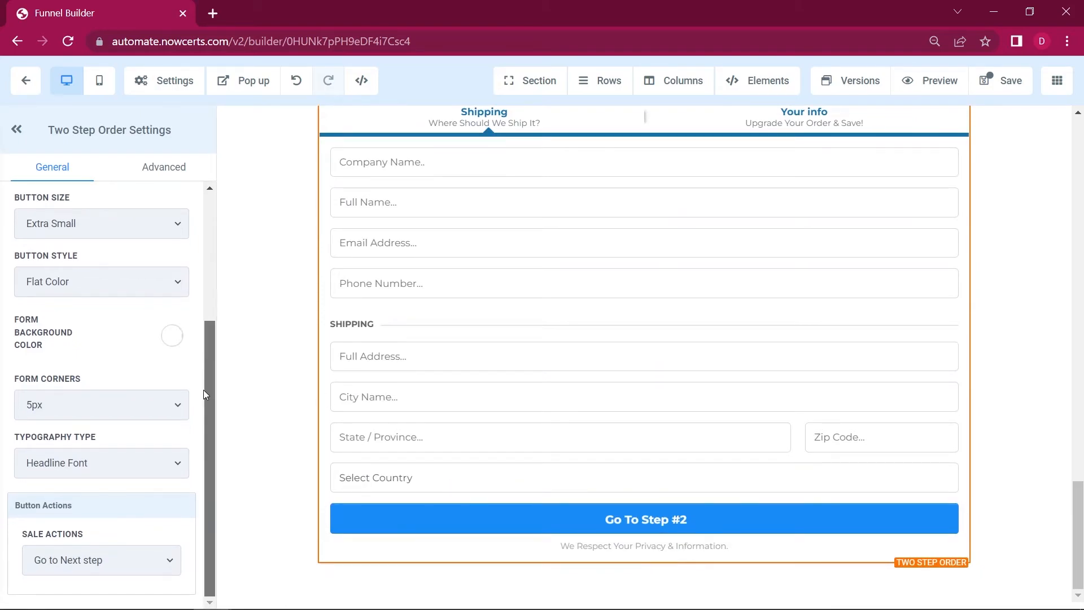
{"action": "left_click", "coordinate": [169, 564]}
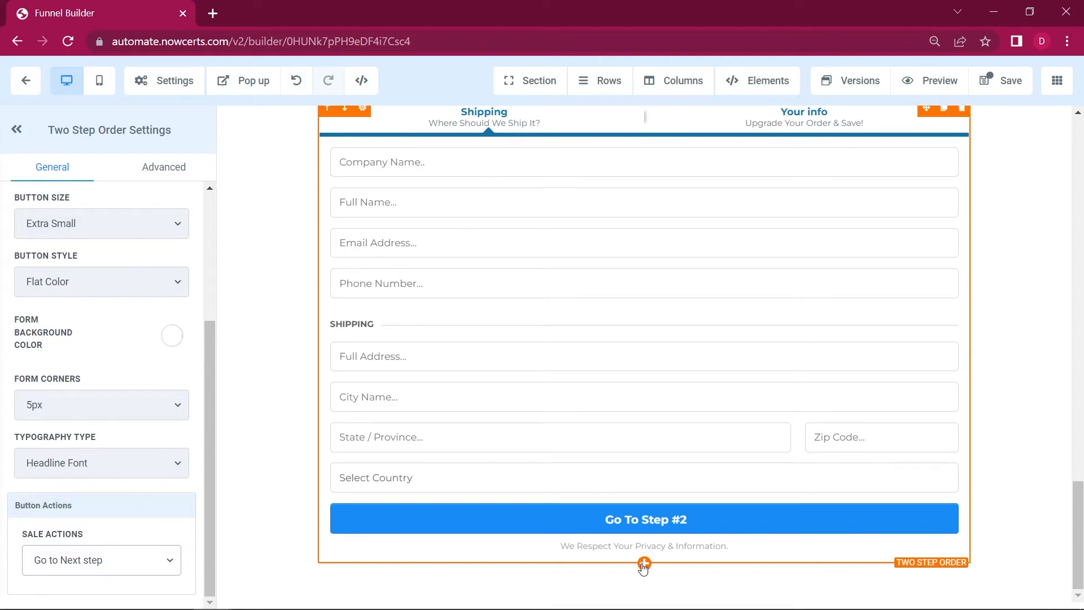
Insert a Progress Bar element below the two-step order form
{"action": "left_click", "coordinate": [644, 563]}
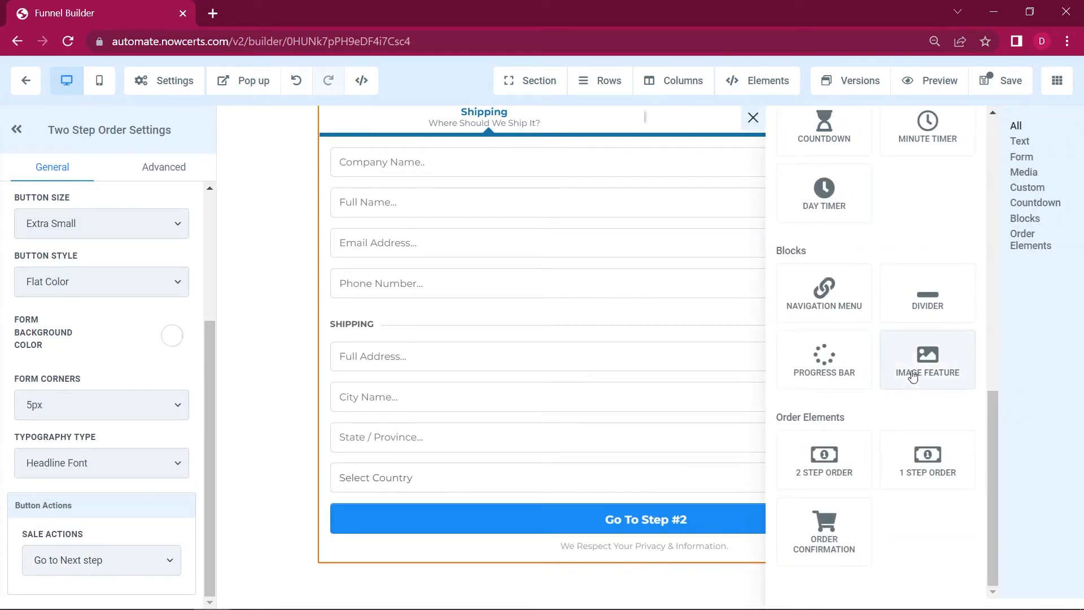
{"action": "left_click", "coordinate": [830, 372]}
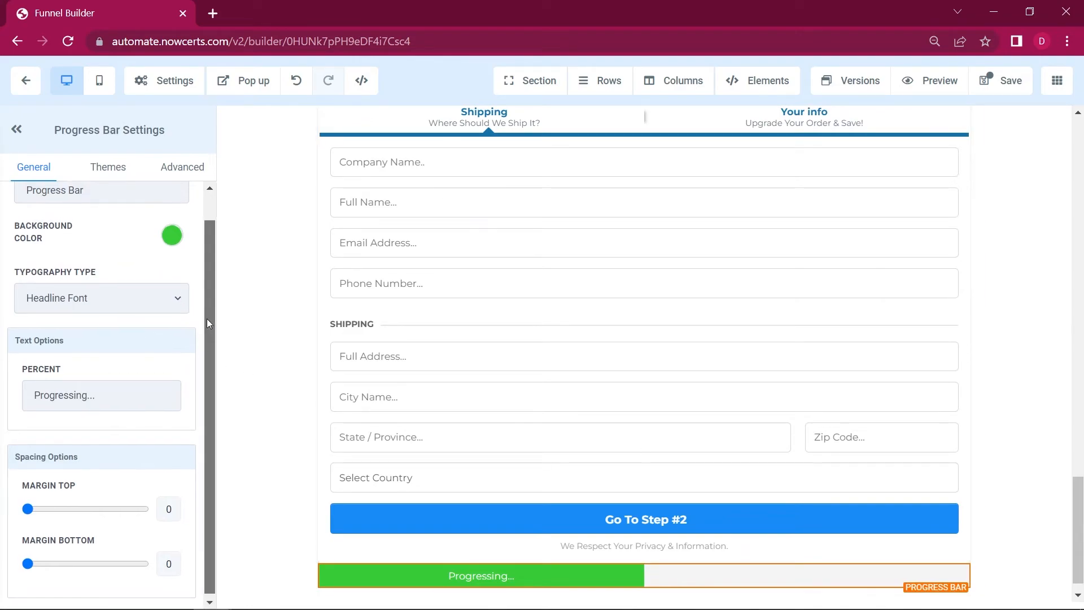
{"action": "left_click_drag", "start_coordinate": [206, 320], "coordinate": [205, 267]}
Apply the multicolor teal-to-pink gradient theme to the progress bar and look over its advanced options
{"action": "left_click", "coordinate": [97, 169]}
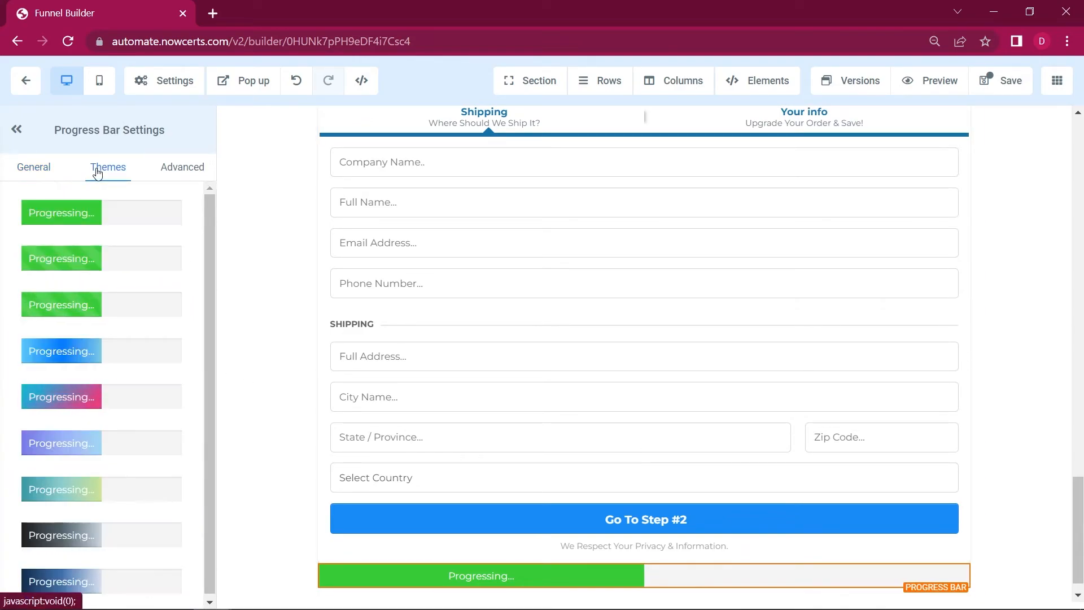
{"action": "left_click", "coordinate": [110, 407]}
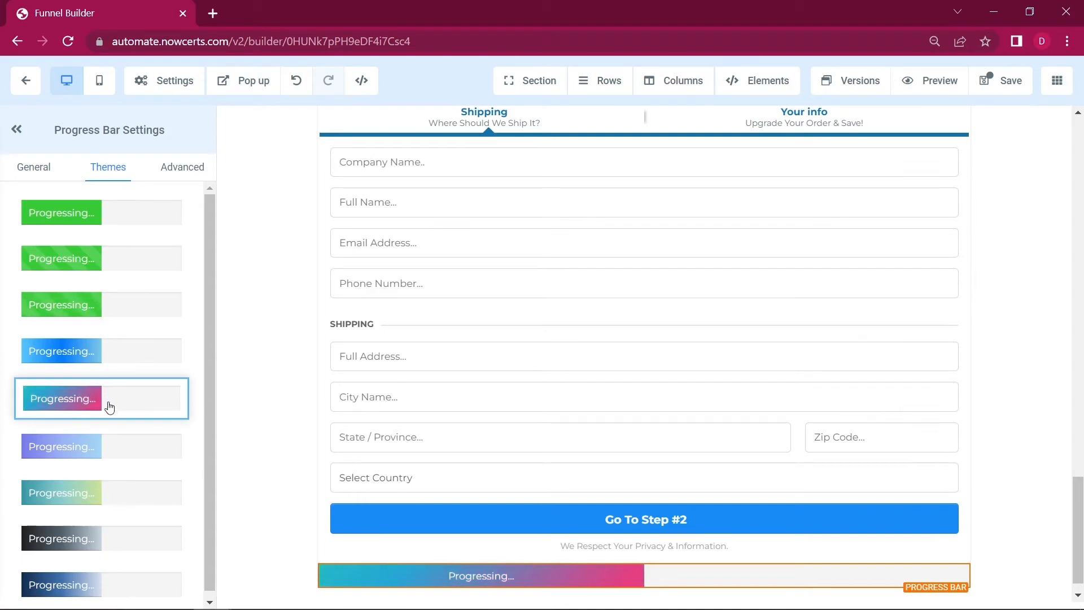
{"action": "left_click", "coordinate": [177, 179]}
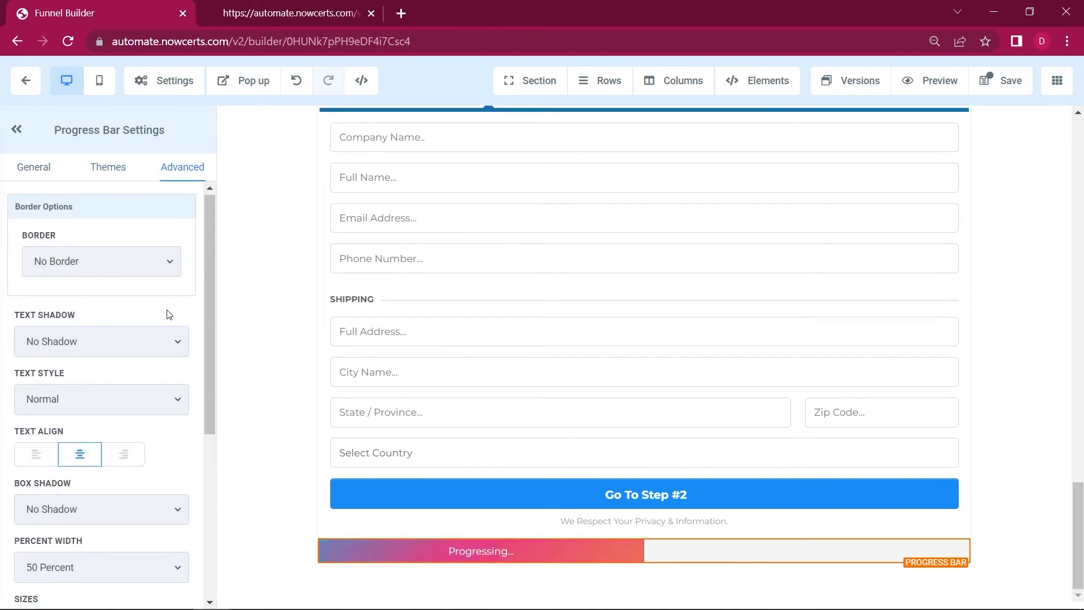
{"action": "scroll", "coordinate": [168, 288], "scroll_direction": "down", "scroll_amount": 2}
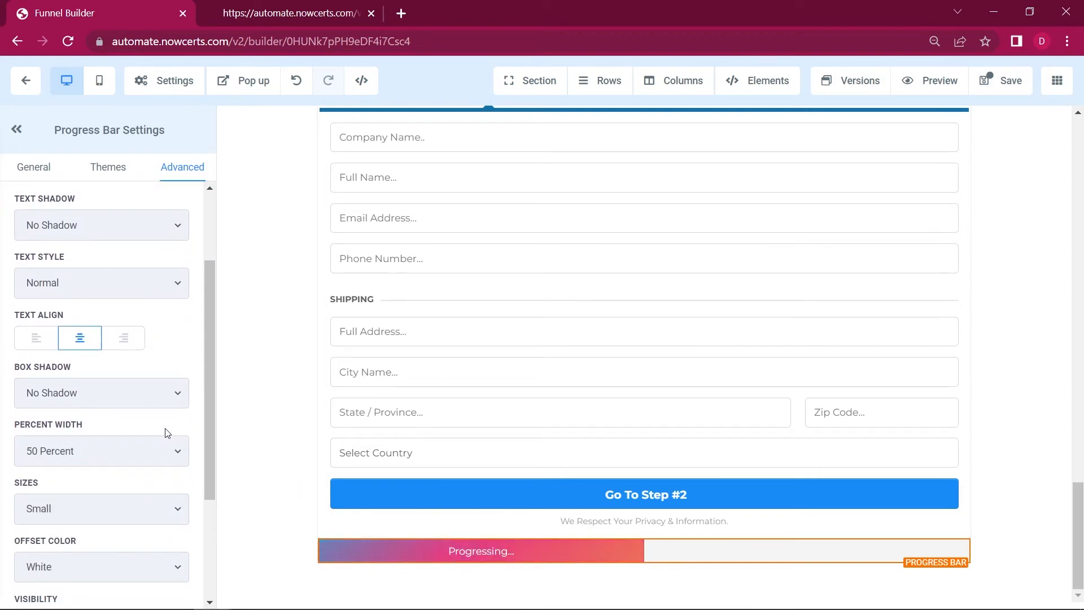
{"action": "scroll", "coordinate": [167, 433], "scroll_direction": "up", "scroll_amount": 2}
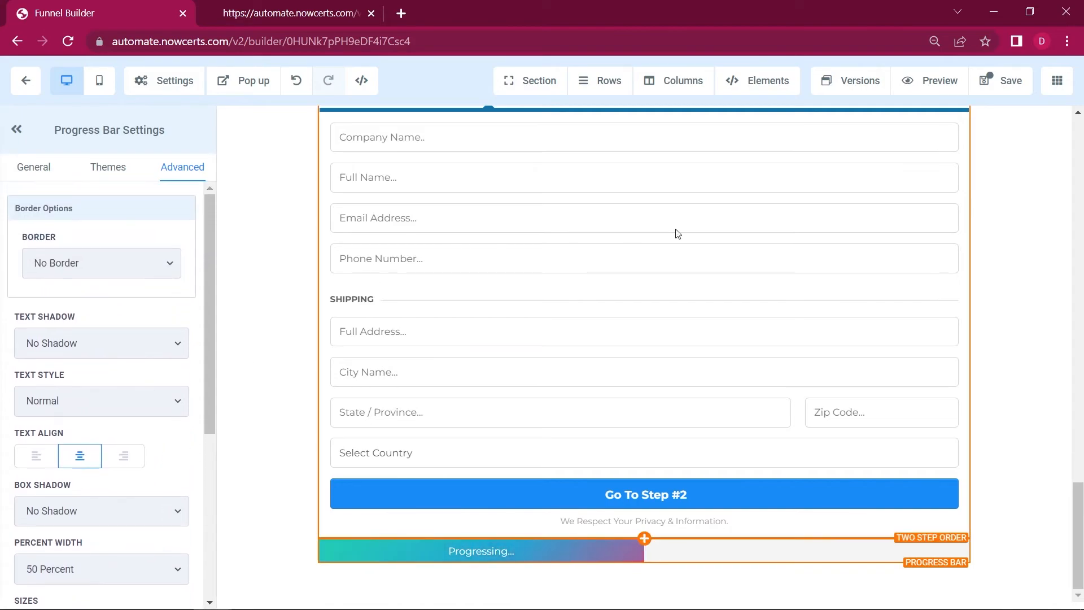
Save Page 1, return to the funnel steps and create the Thank you / Page 2 page from blank
{"action": "left_click", "coordinate": [1008, 86]}
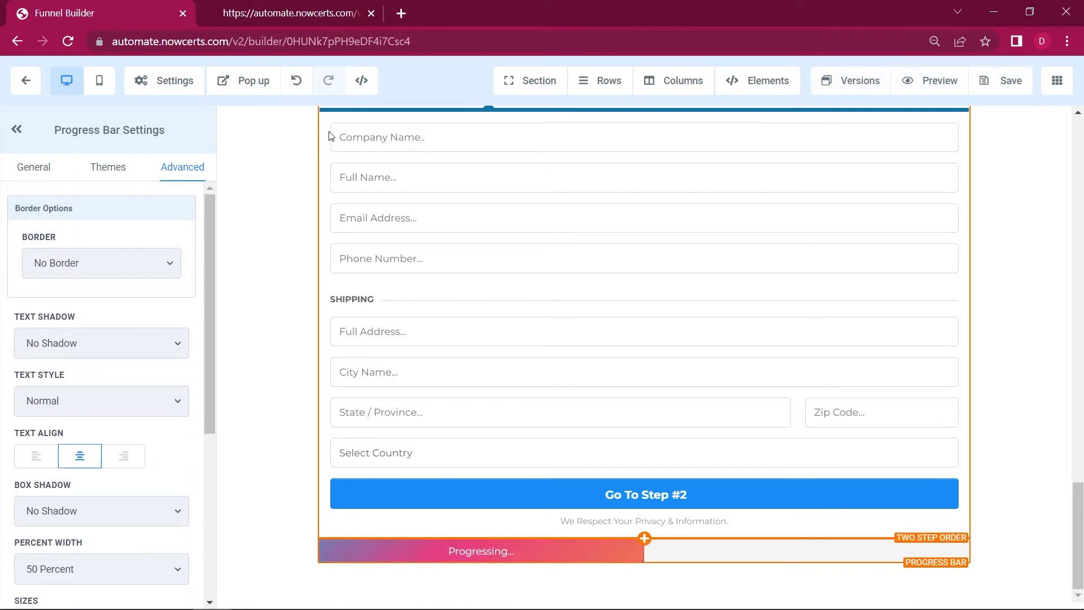
{"action": "left_click", "coordinate": [22, 84]}
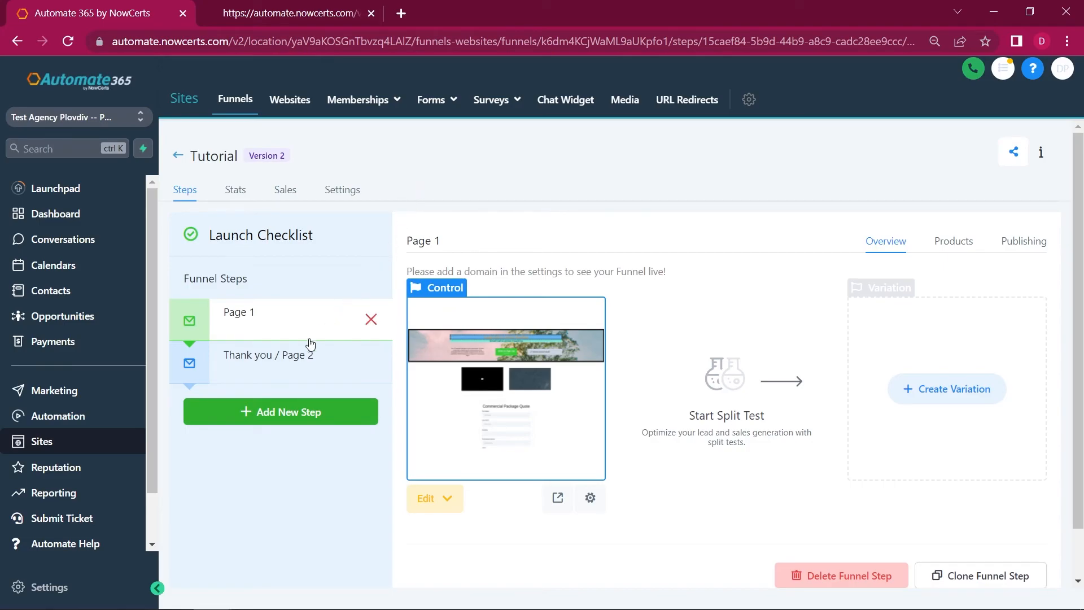
{"action": "left_click", "coordinate": [296, 362]}
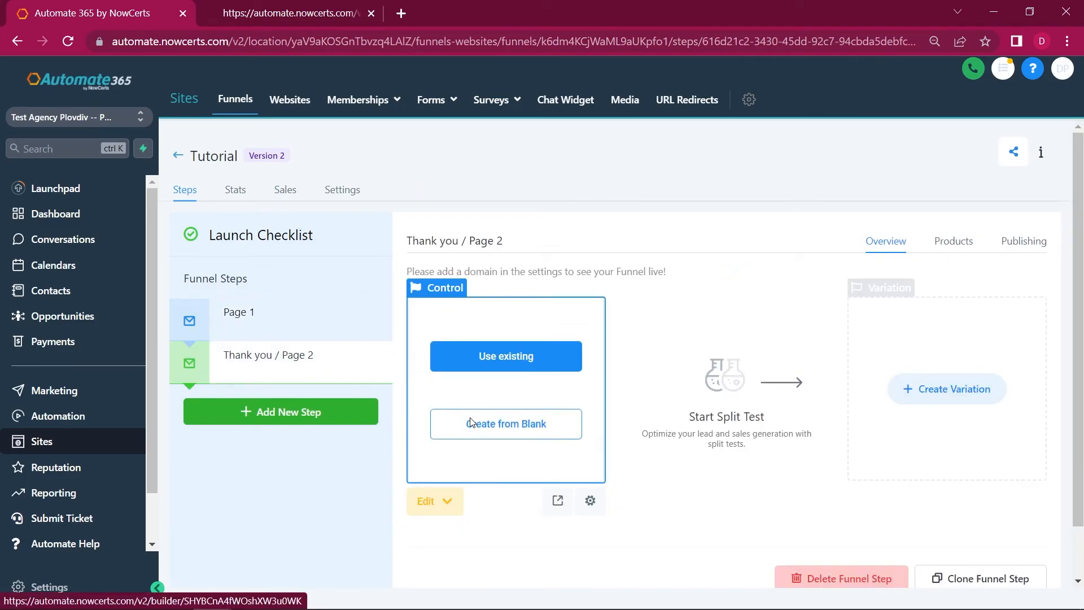
{"action": "left_click", "coordinate": [469, 423]}
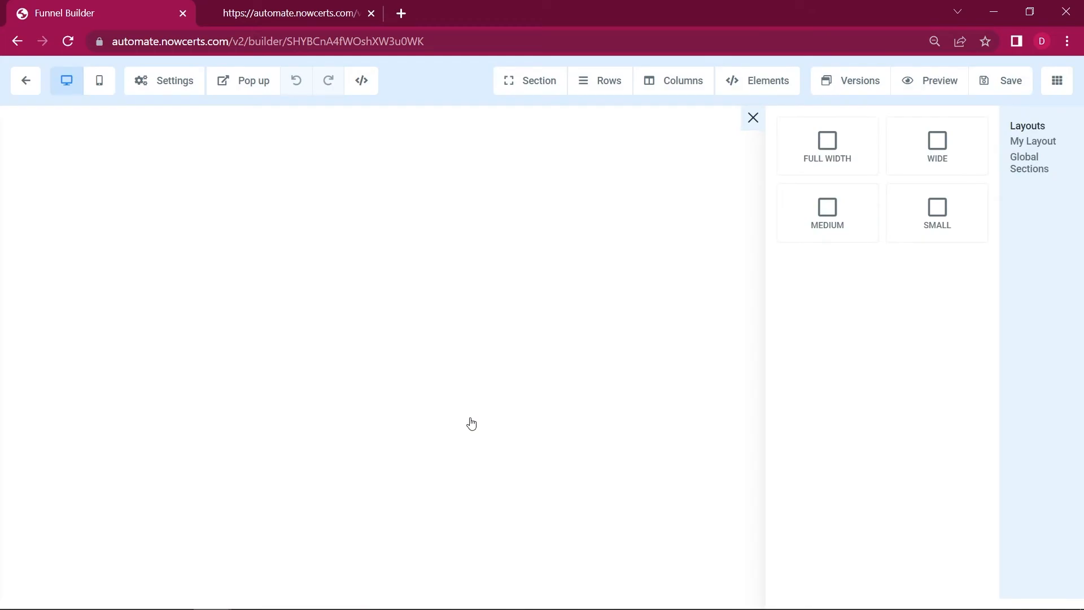
Add a full width section containing a 1 column row to the blank page
{"action": "left_click", "coordinate": [830, 164]}
{"action": "left_click", "coordinate": [651, 164]}
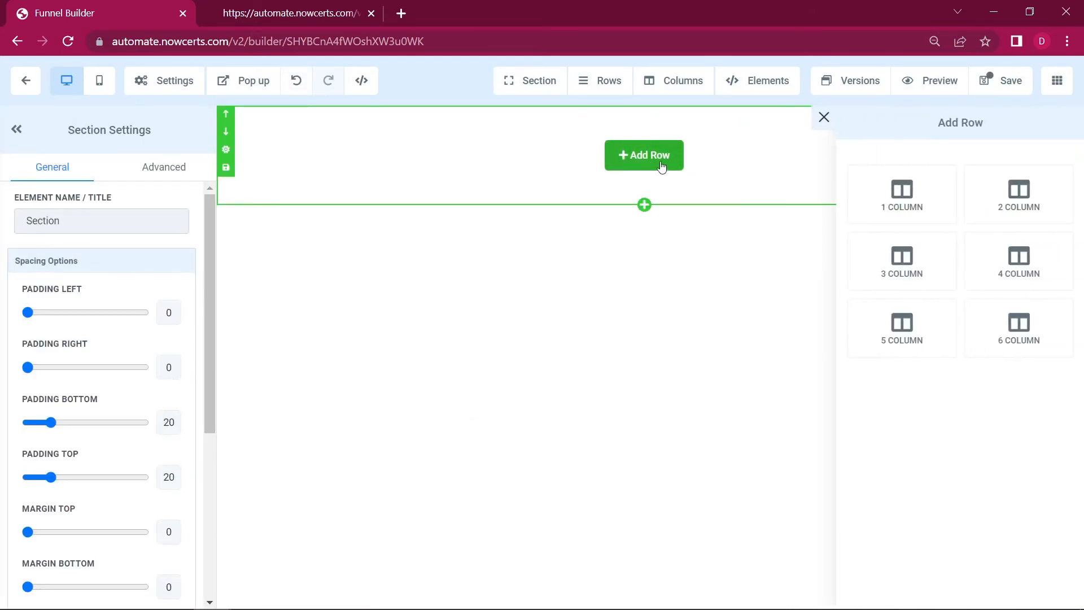
{"action": "left_click", "coordinate": [899, 199]}
Insert a Headline element in the row and replace its text with "Thank You!"
{"action": "left_click", "coordinate": [633, 167]}
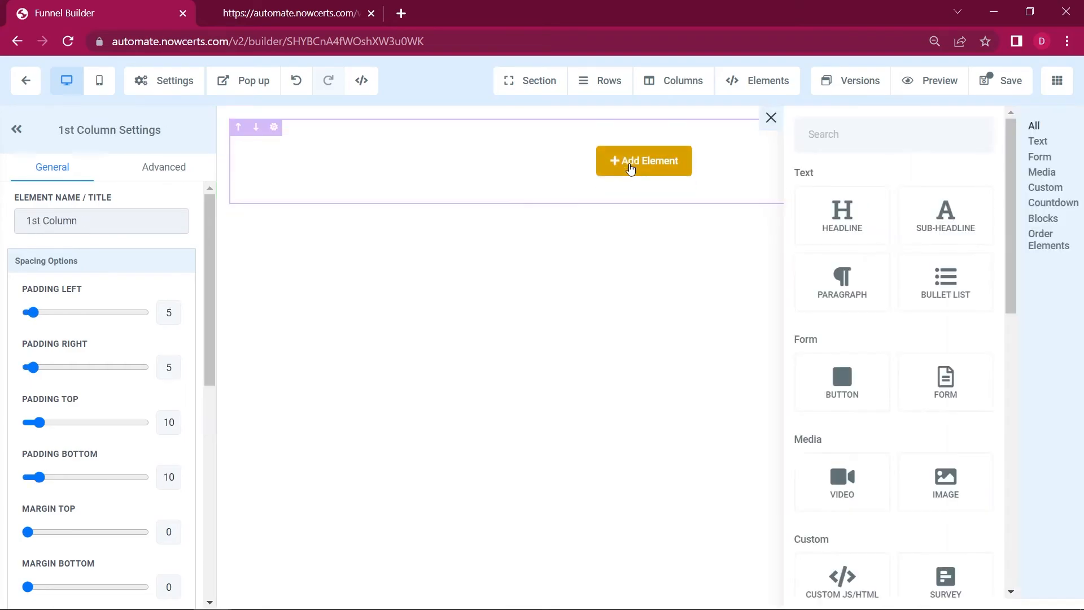
{"action": "left_click", "coordinate": [838, 213]}
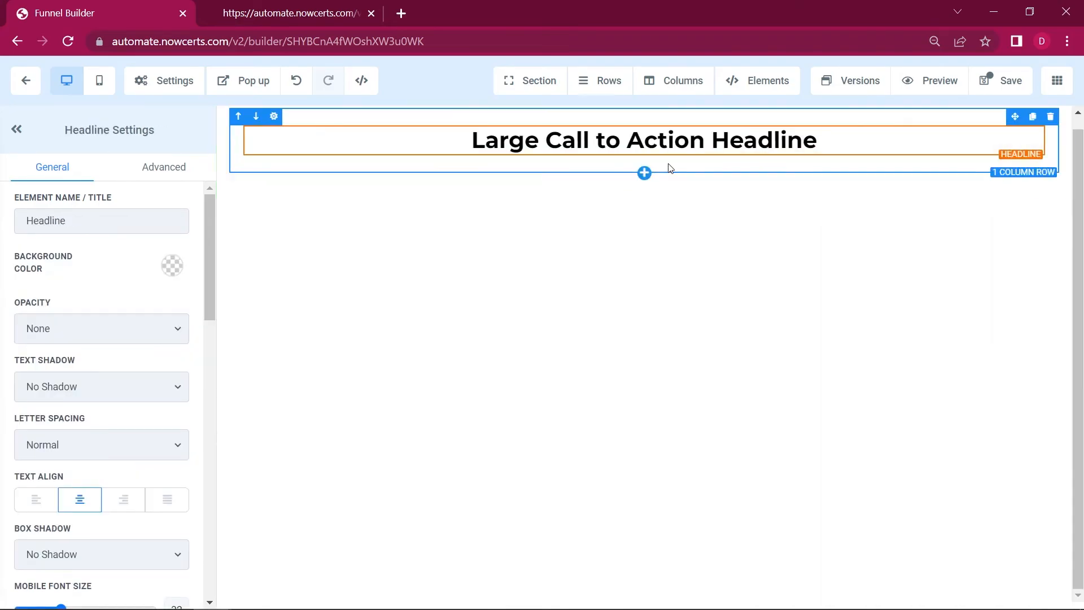
{"action": "triple_click", "coordinate": [661, 141]}
{"action": "type", "text": "Th"}
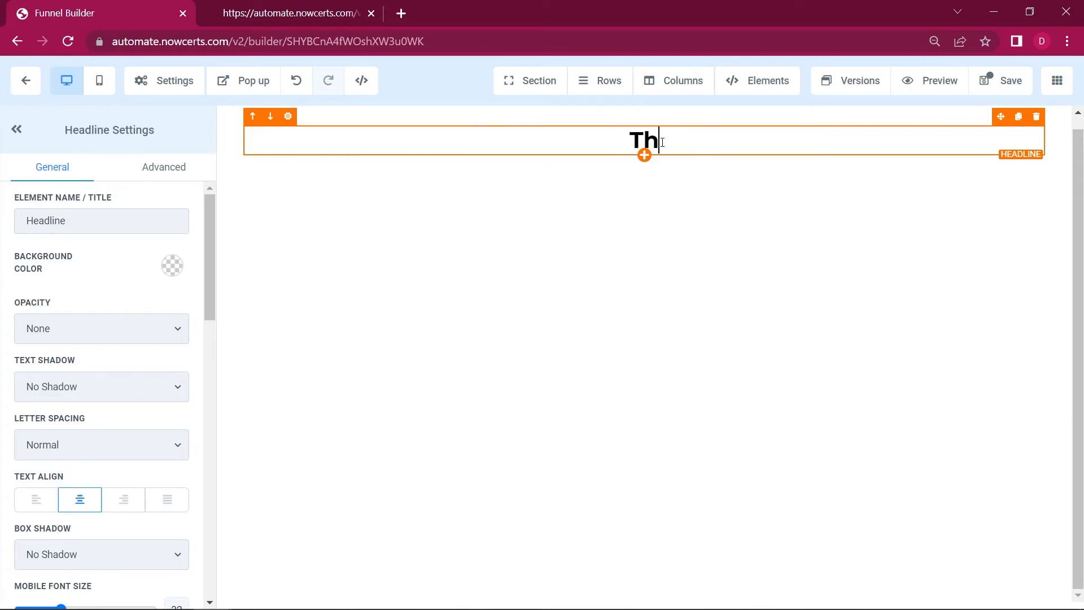
{"action": "type", "text": "ank You!"}
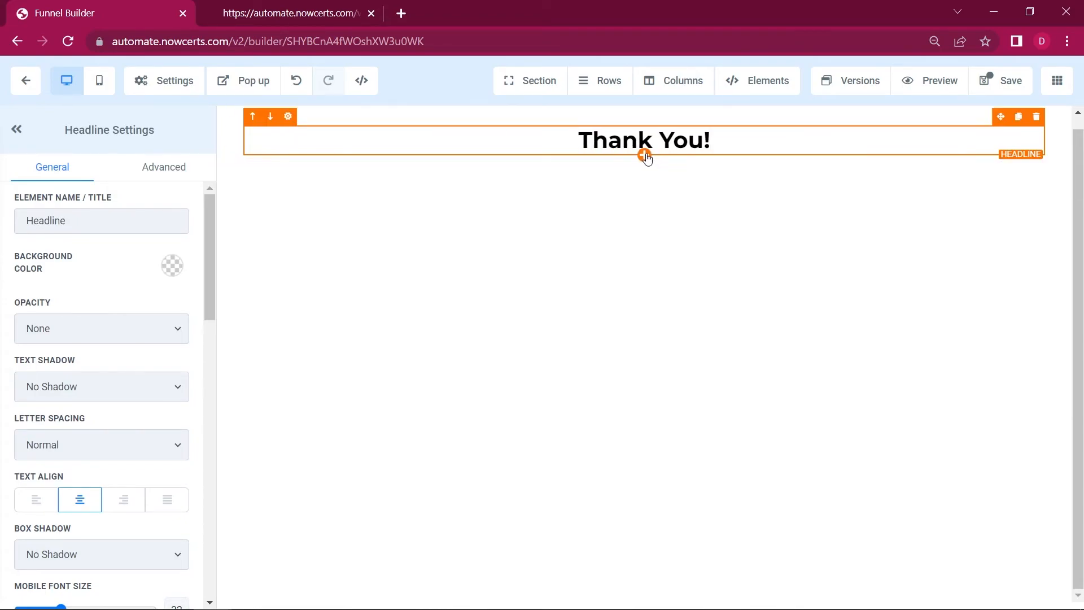
Insert a Progress Bar element below the "Thank You!" headline and apply the multicolor teal-to-pink gradient theme to it
{"action": "left_click", "coordinate": [645, 160]}
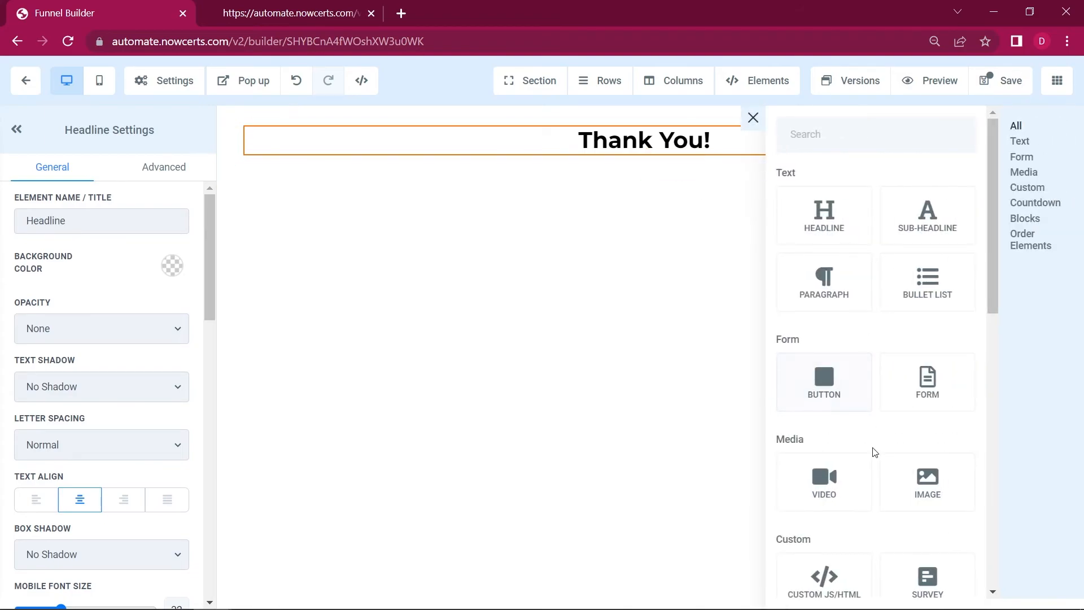
{"action": "scroll", "coordinate": [874, 450], "scroll_direction": "down", "scroll_amount": 8}
{"action": "scroll", "coordinate": [874, 450], "scroll_direction": "down", "scroll_amount": 3}
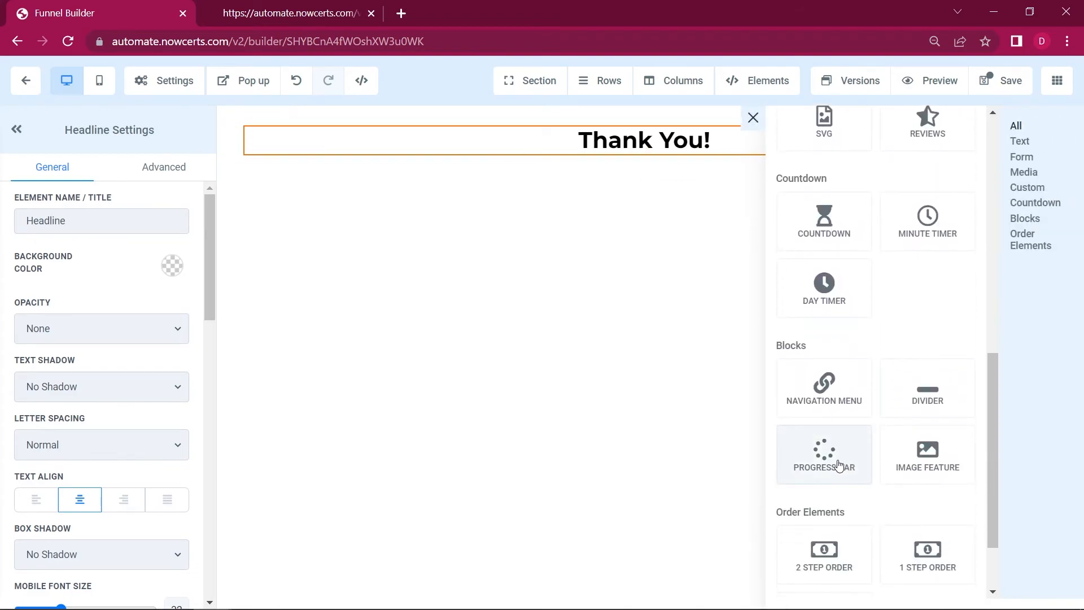
{"action": "left_click", "coordinate": [831, 459]}
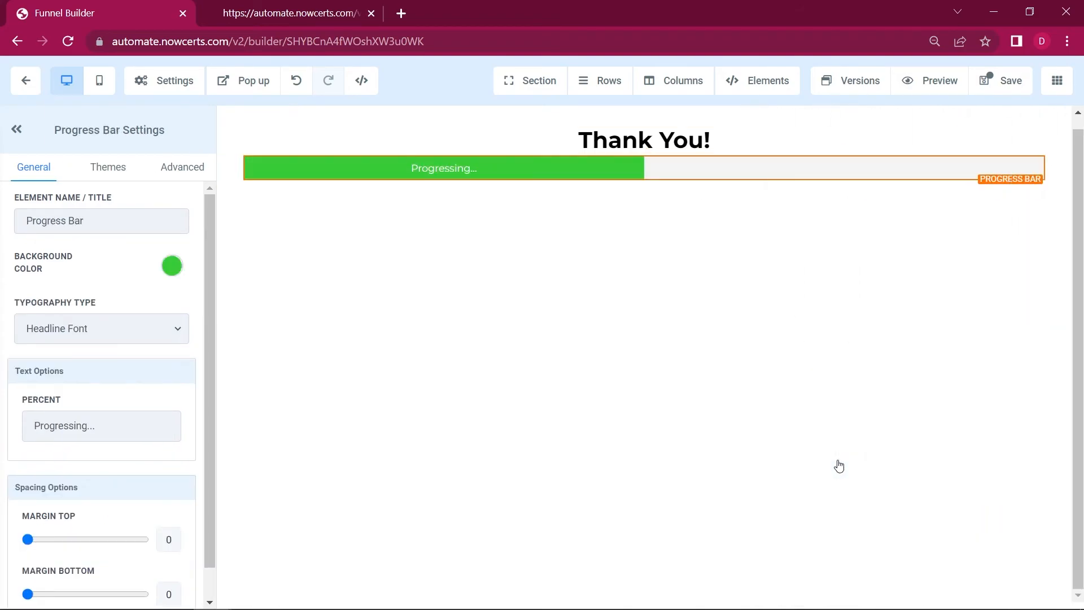
{"action": "left_click", "coordinate": [105, 169]}
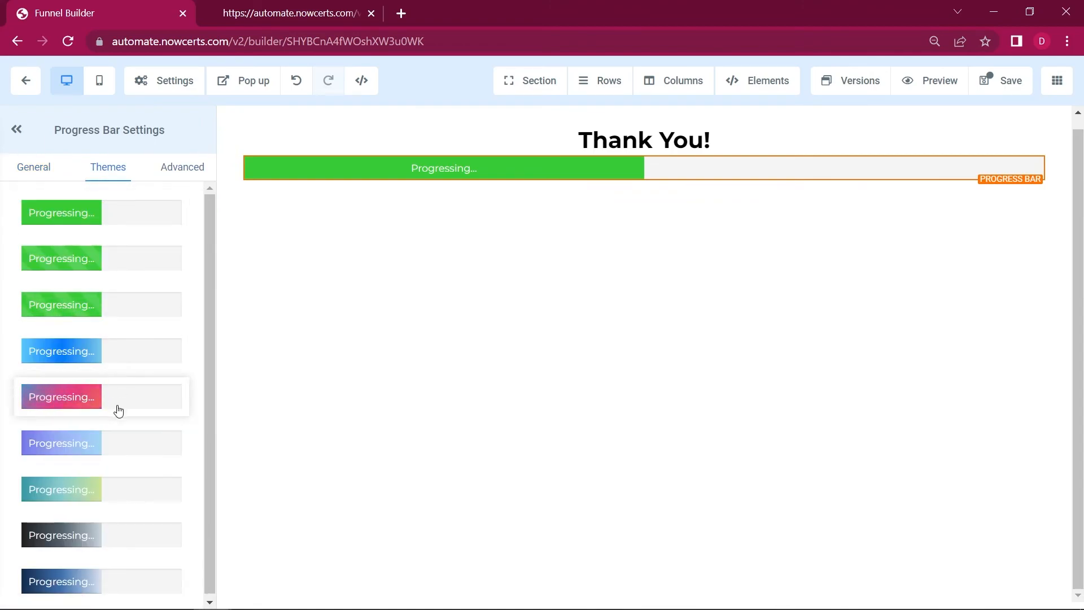
{"action": "left_click", "coordinate": [116, 404]}
Increase the progress bar's top margin to leave a gap below the "Thank You!" headline
{"action": "left_click", "coordinate": [41, 173]}
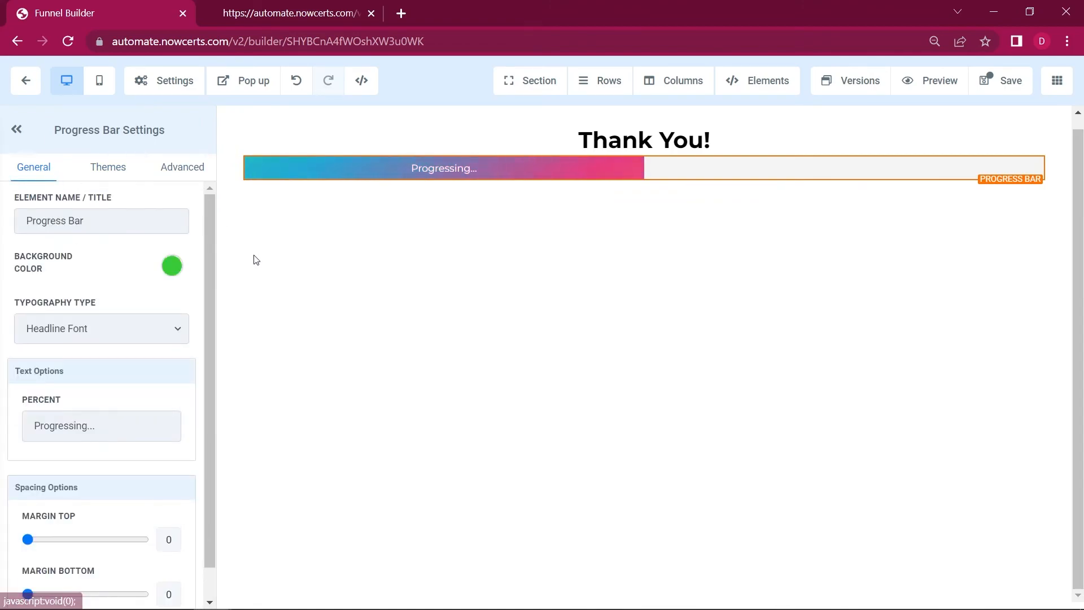
{"action": "scroll", "coordinate": [208, 277], "scroll_direction": "down", "scroll_amount": 1}
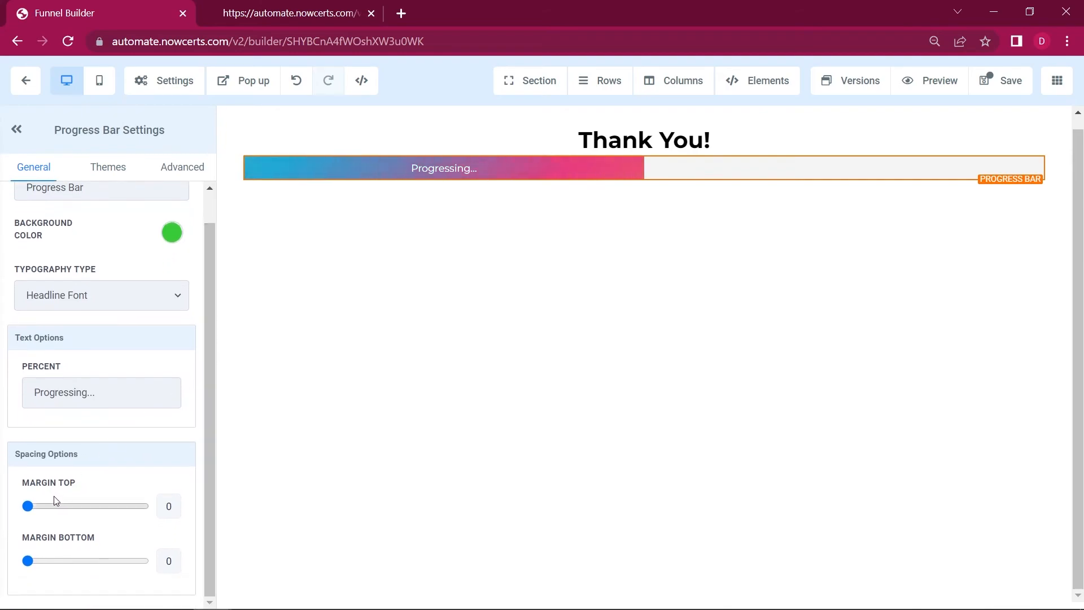
{"action": "left_click_drag", "start_coordinate": [27, 506], "coordinate": [76, 506]}
Set the background color of the "Thank You!" headline to turquoise
{"action": "left_click", "coordinate": [561, 127]}
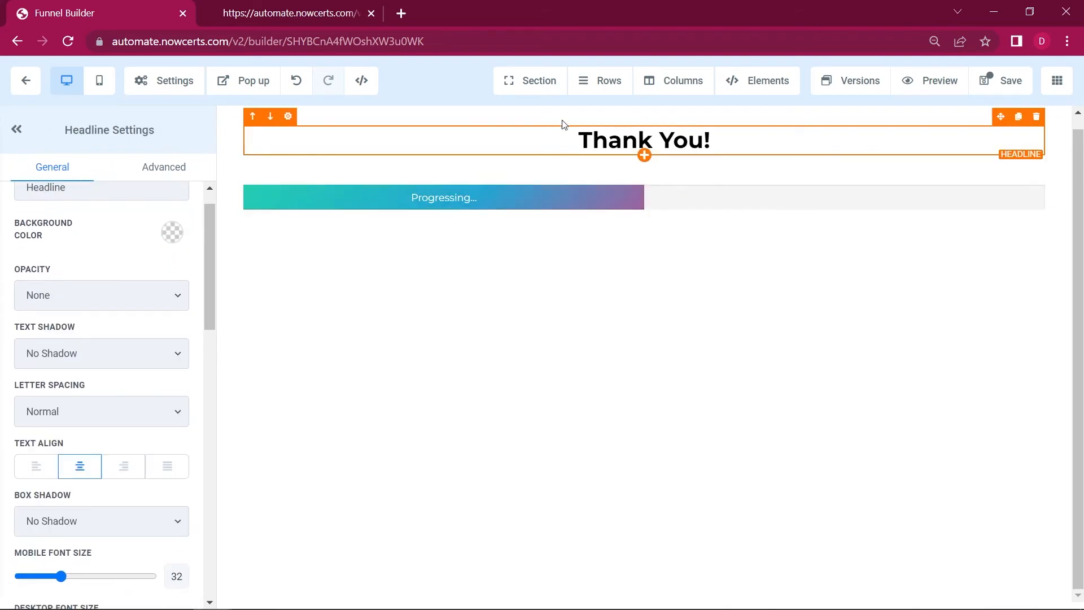
{"action": "left_click", "coordinate": [172, 233]}
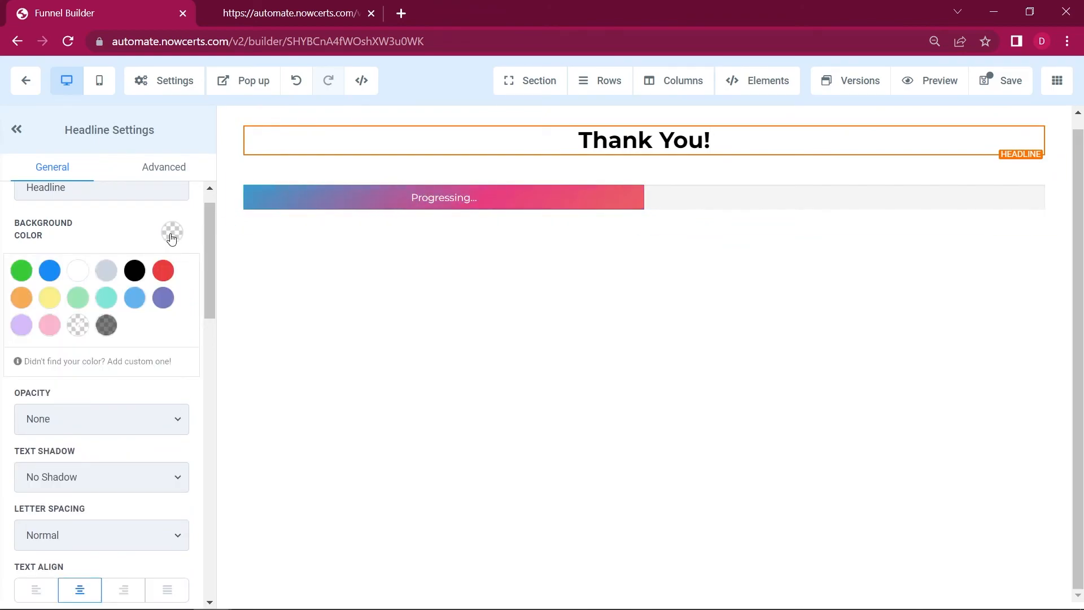
{"action": "left_click", "coordinate": [112, 302]}
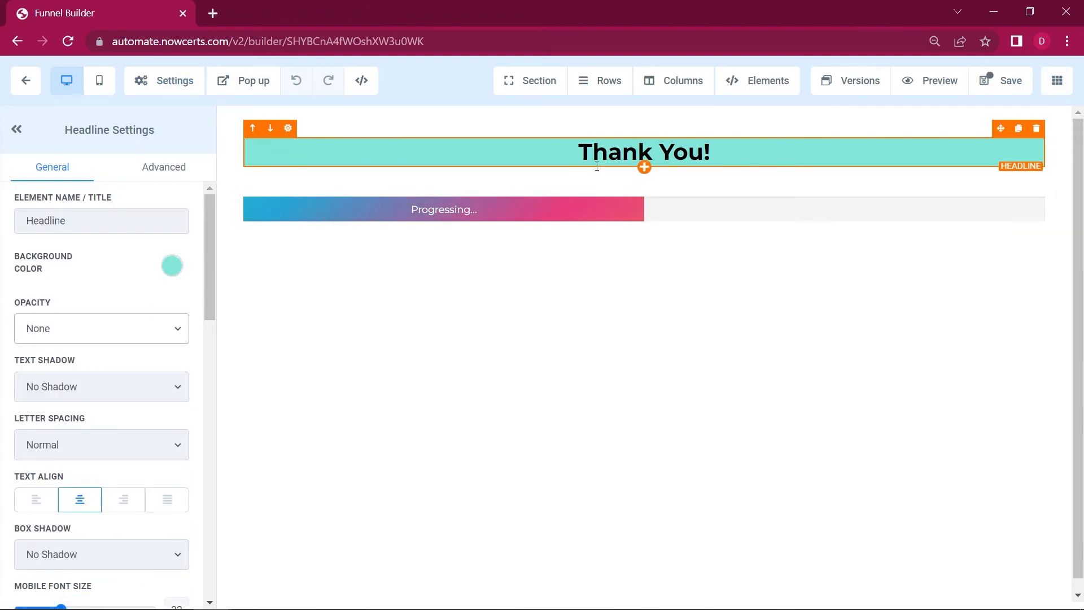
Set the progress bar's percent width to 100 Percent in its advanced options
{"action": "left_click", "coordinate": [561, 214]}
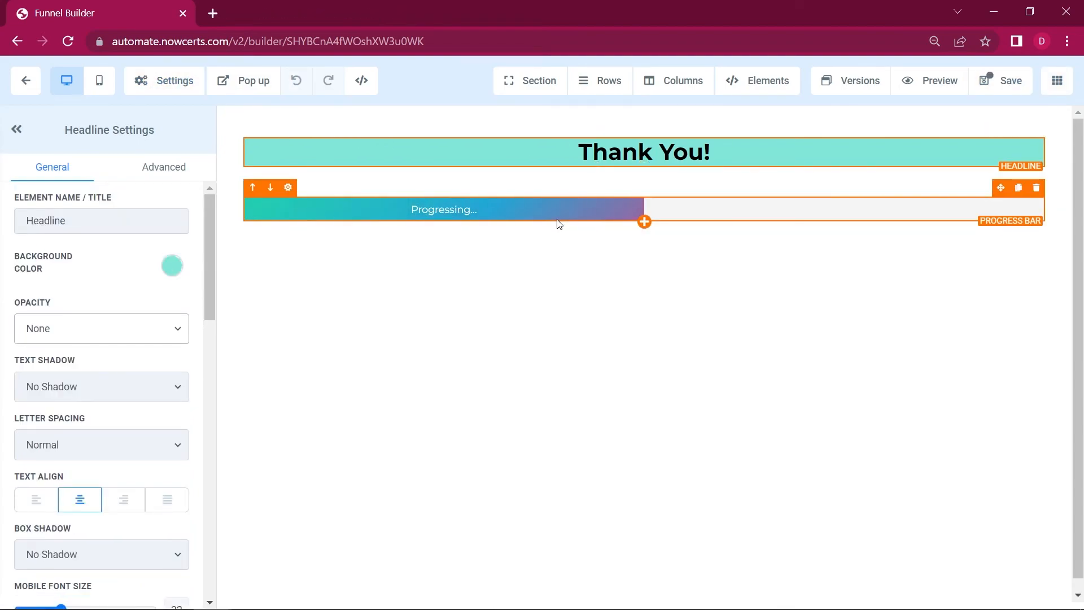
{"action": "left_click", "coordinate": [176, 169]}
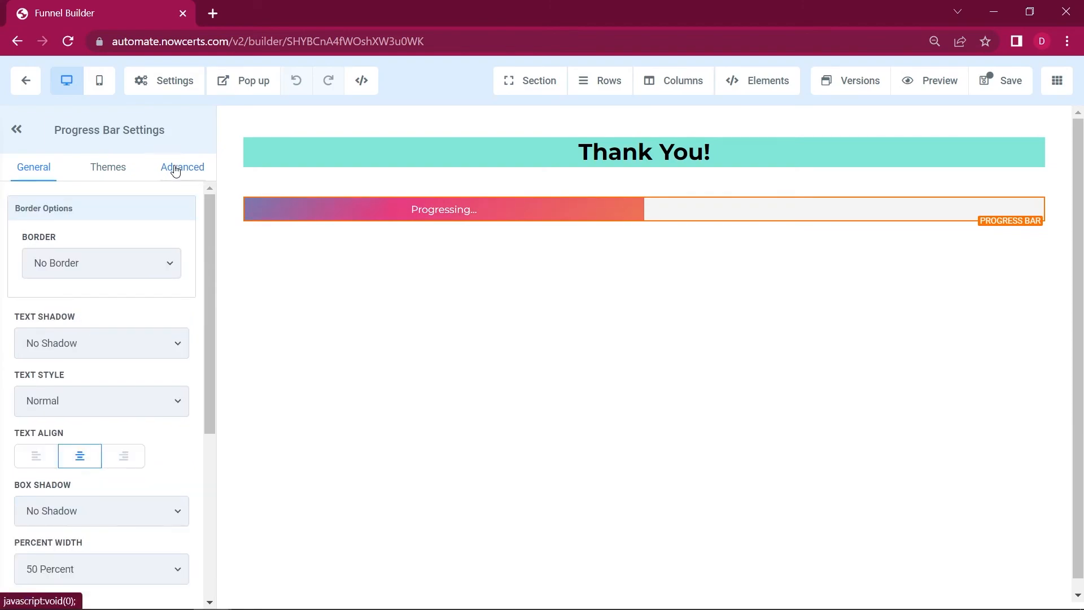
{"action": "left_click", "coordinate": [127, 571]}
{"action": "left_click", "coordinate": [119, 550]}
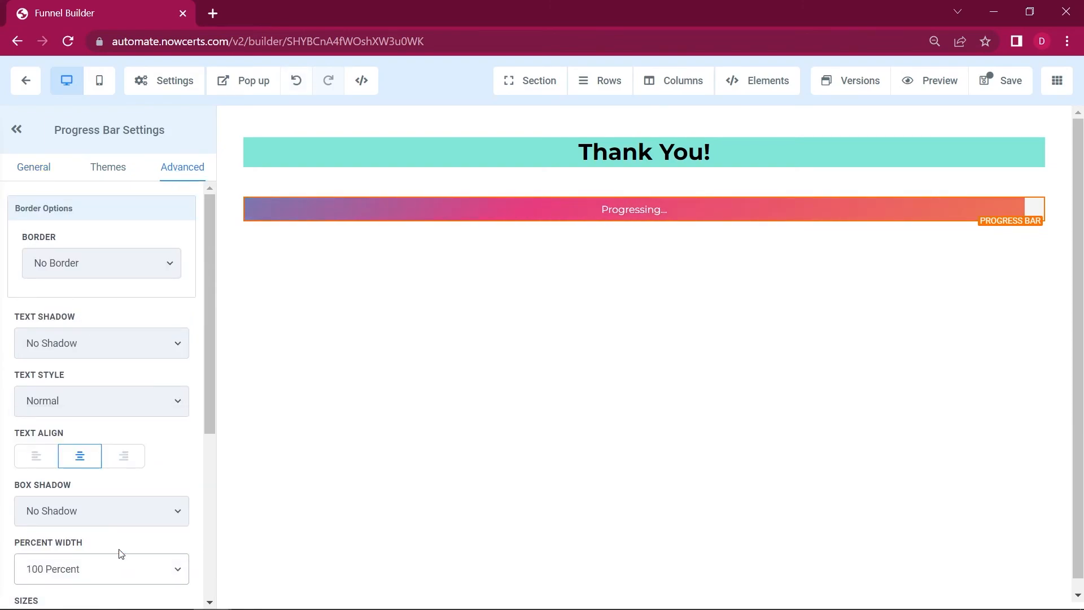
Save the Thank you page, then open the preview of Page 1 from the funnel steps
{"action": "left_click", "coordinate": [980, 89]}
{"action": "left_click", "coordinate": [22, 85]}
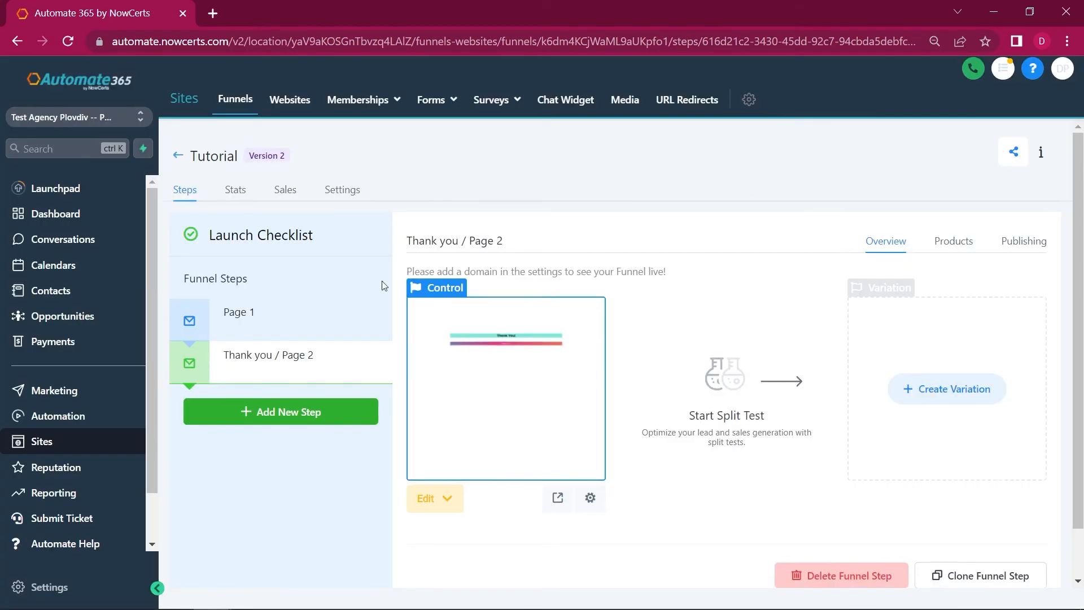
{"action": "left_click", "coordinate": [276, 318]}
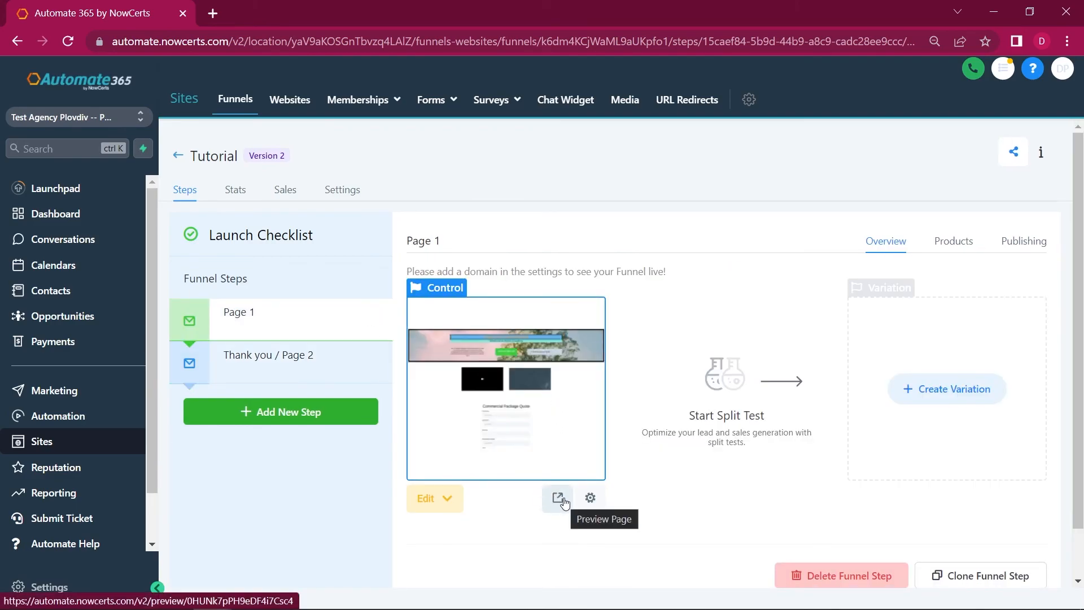
{"action": "left_click", "coordinate": [558, 498]}
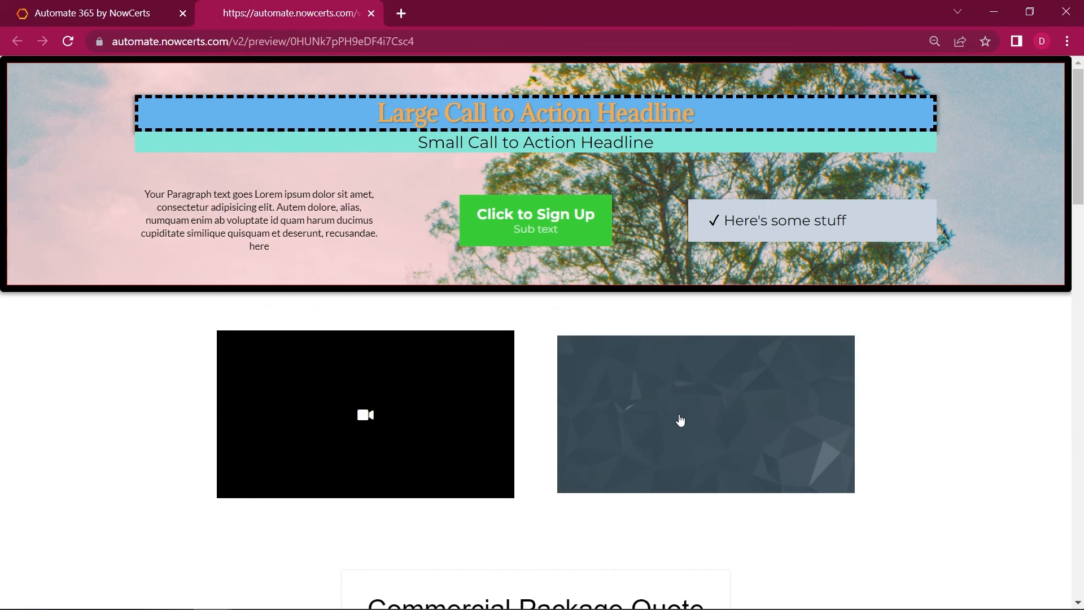
Test the pop-up from the image and the "Click to Sign Up" button, and look through the Commercial Package Quote form
{"action": "left_click", "coordinate": [680, 414]}
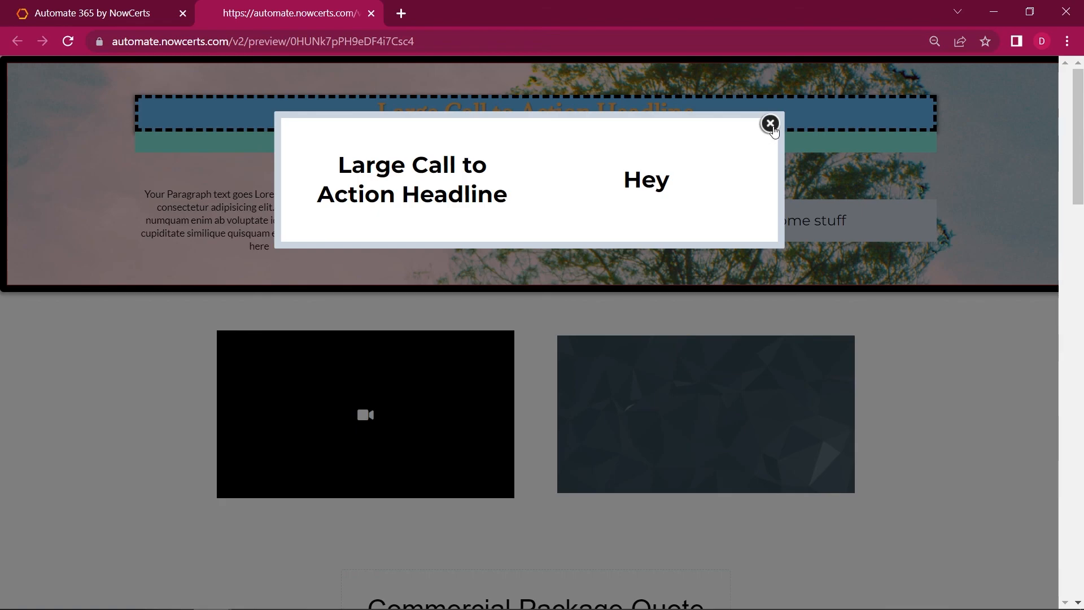
{"action": "left_click", "coordinate": [771, 125]}
{"action": "left_click", "coordinate": [535, 230]}
{"action": "left_click", "coordinate": [772, 124]}
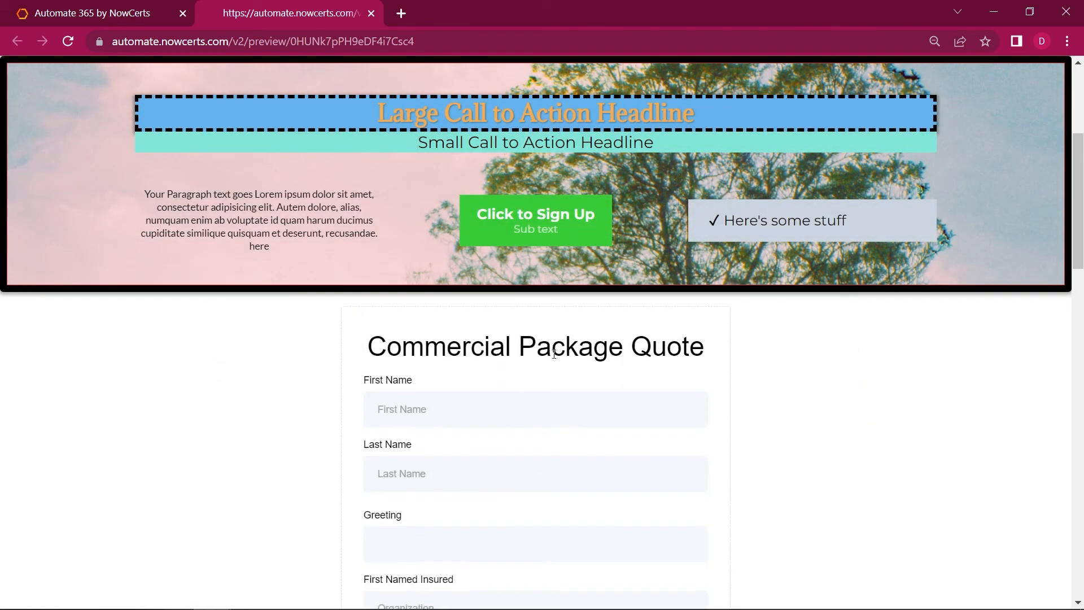
{"action": "scroll", "coordinate": [554, 354], "scroll_direction": "down", "scroll_amount": 3}
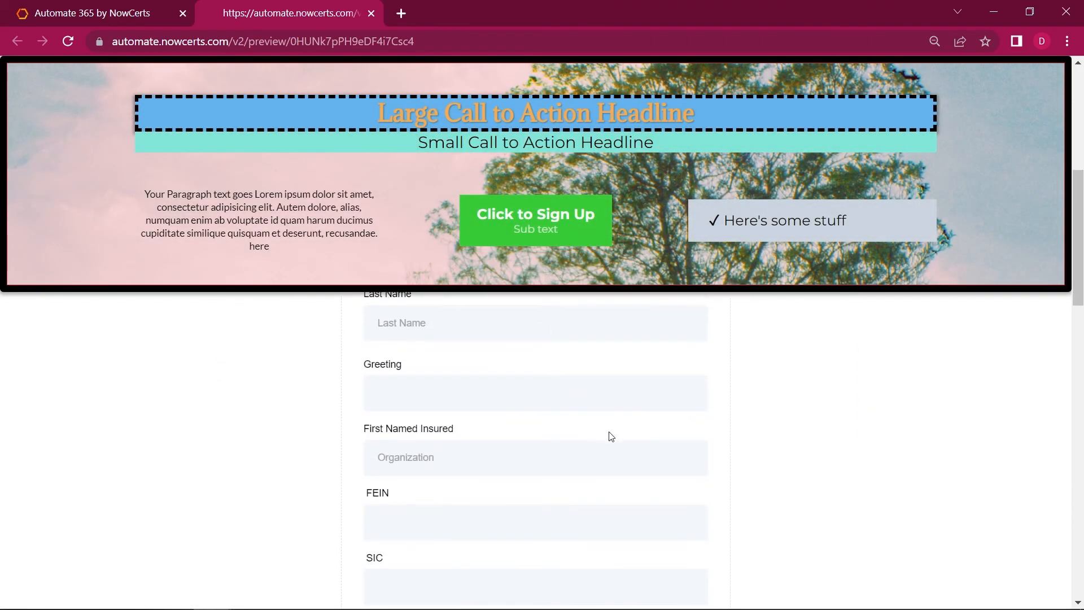